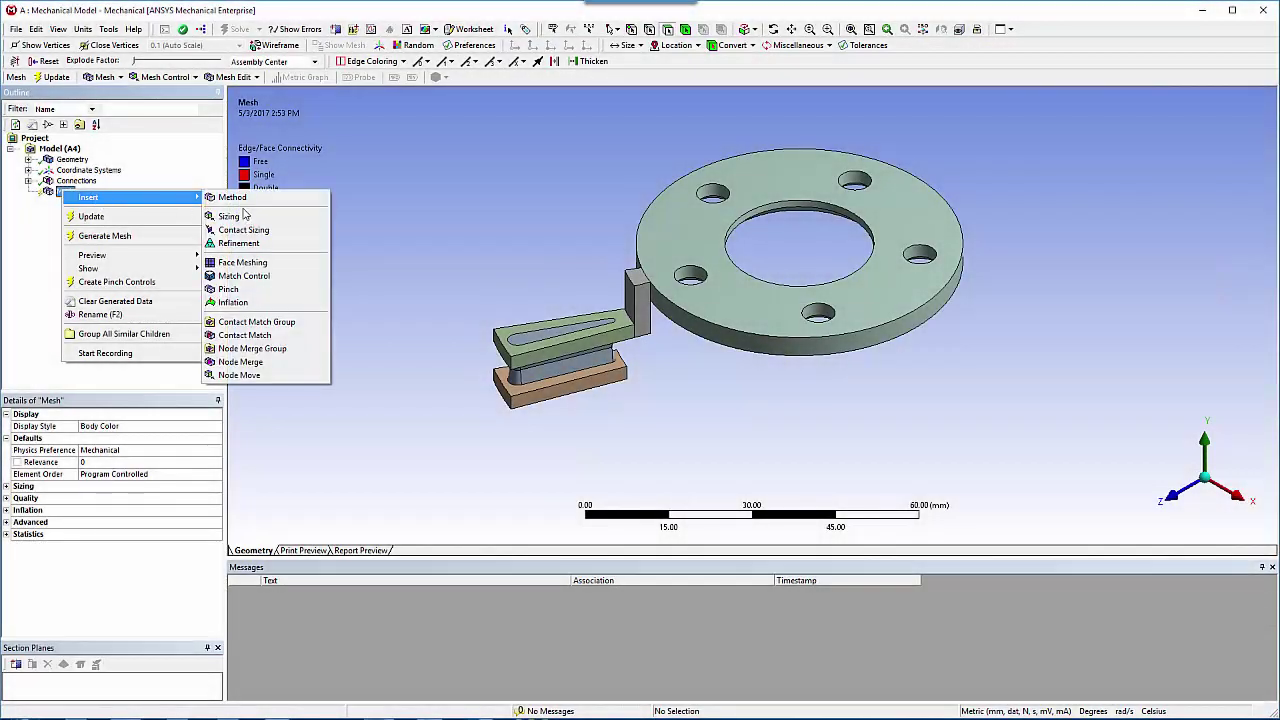
# Insert a mesh method on all five bodies and set it to MultiZone (Hexa mapped)
pyautogui.click(254, 198)
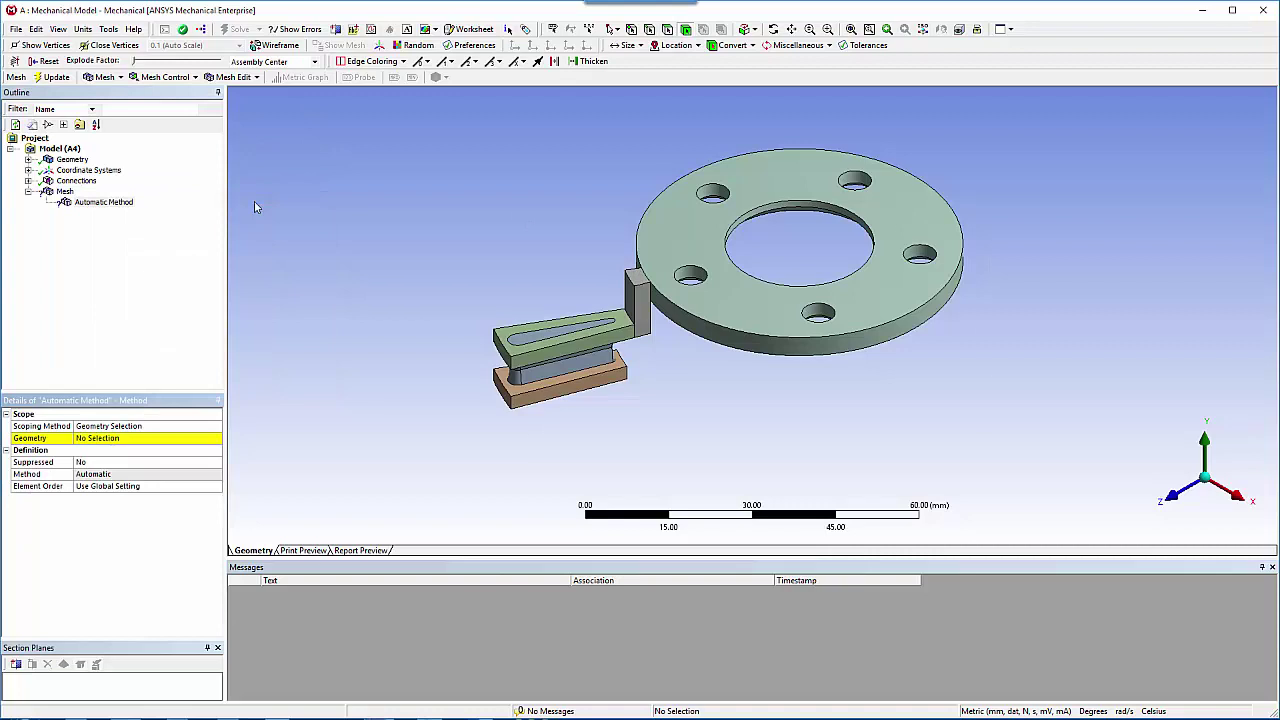
pyautogui.moveTo(968, 432); pyautogui.dragTo(431, 135)
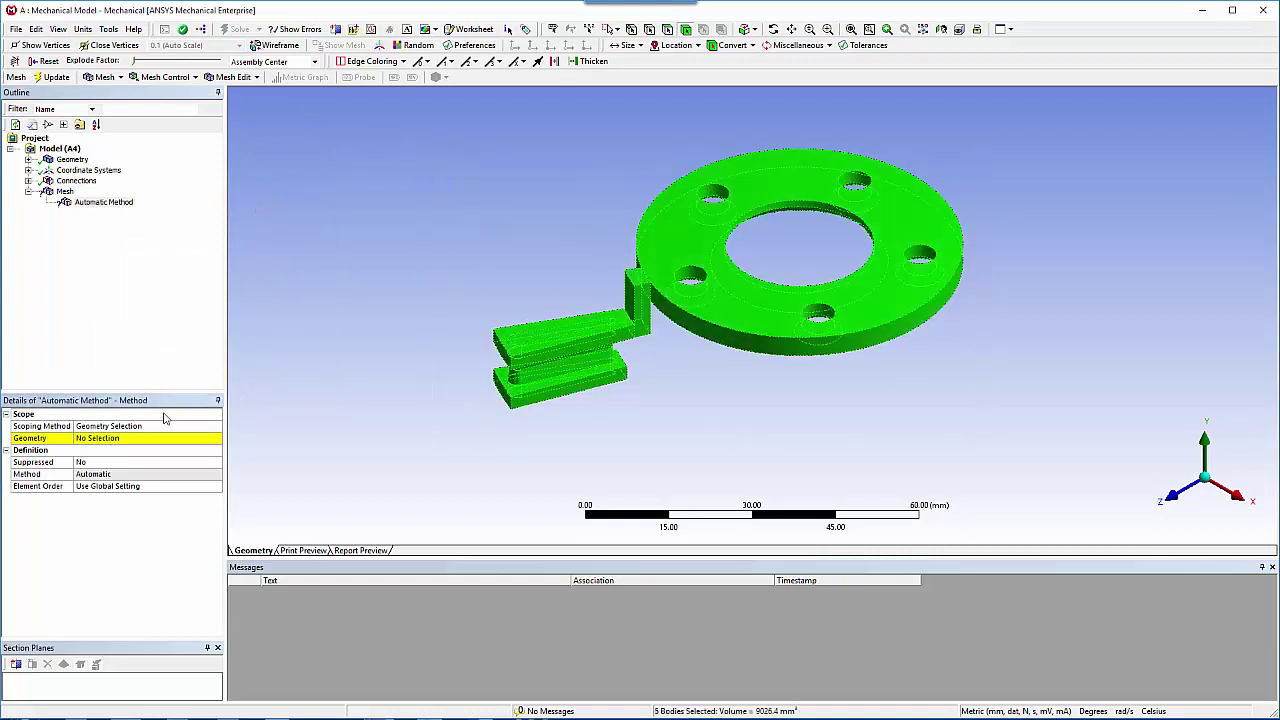
pyautogui.click(86, 440)
pyautogui.click(86, 440)
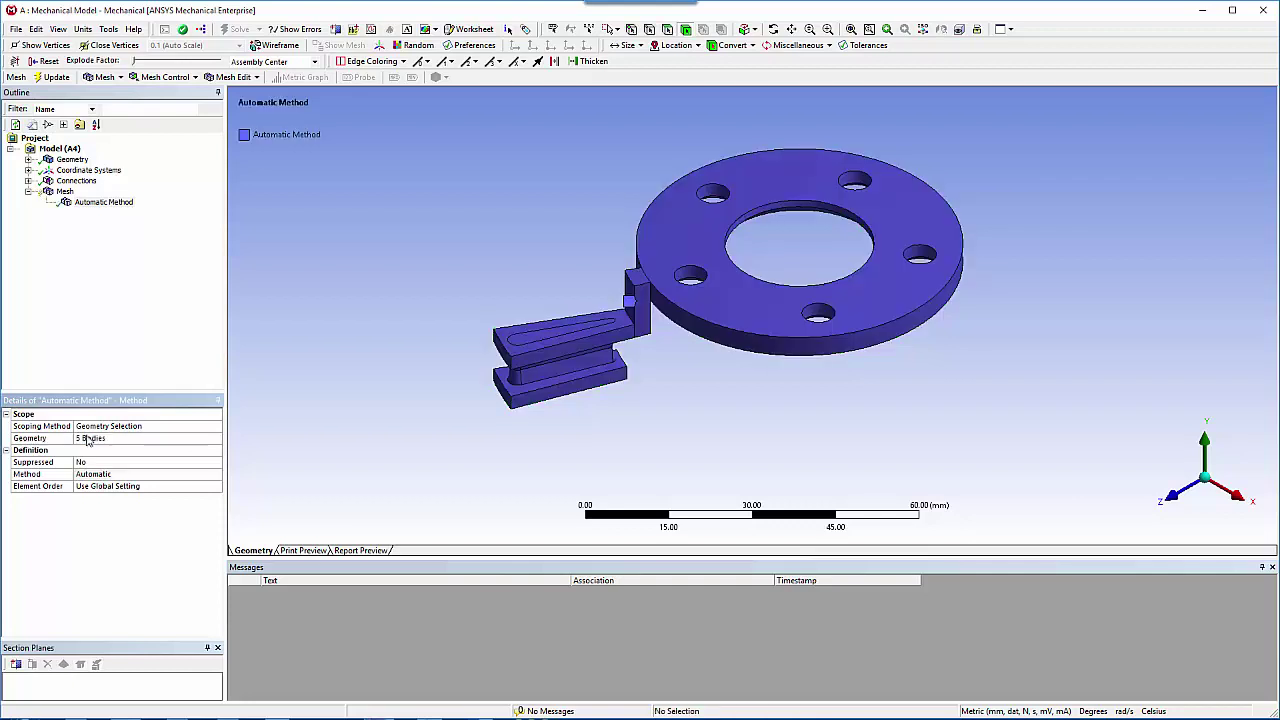
pyautogui.click(110, 474)
pyautogui.click(215, 475)
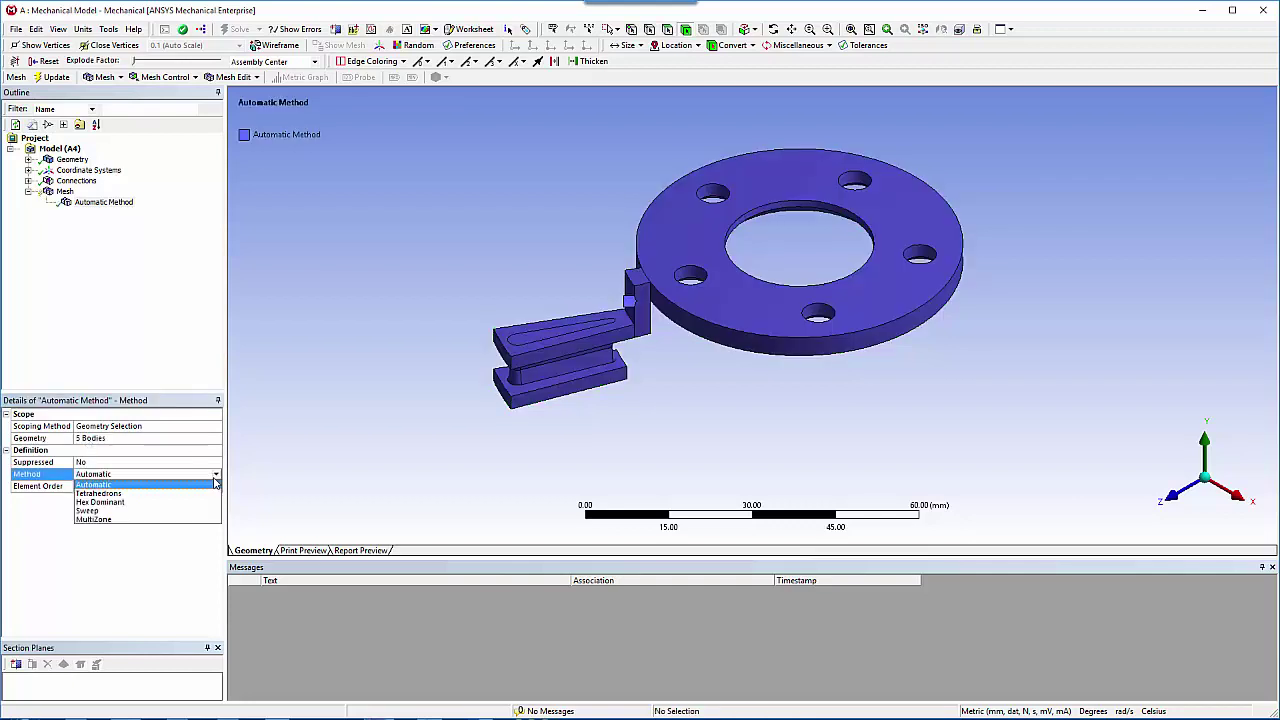
pyautogui.click(160, 521)
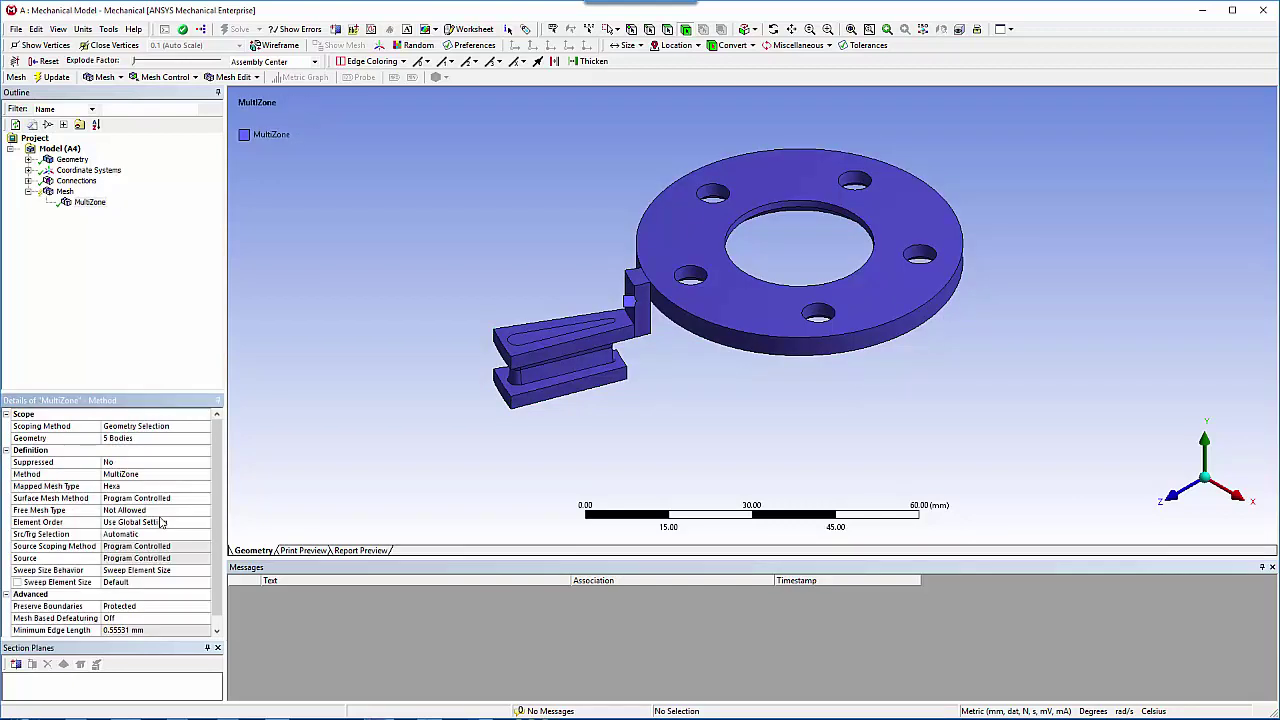
# Generate the mesh, then use Uniform sizing with 1.0 mm Max Face and Max Tet Size
pyautogui.rightClick(72, 194)
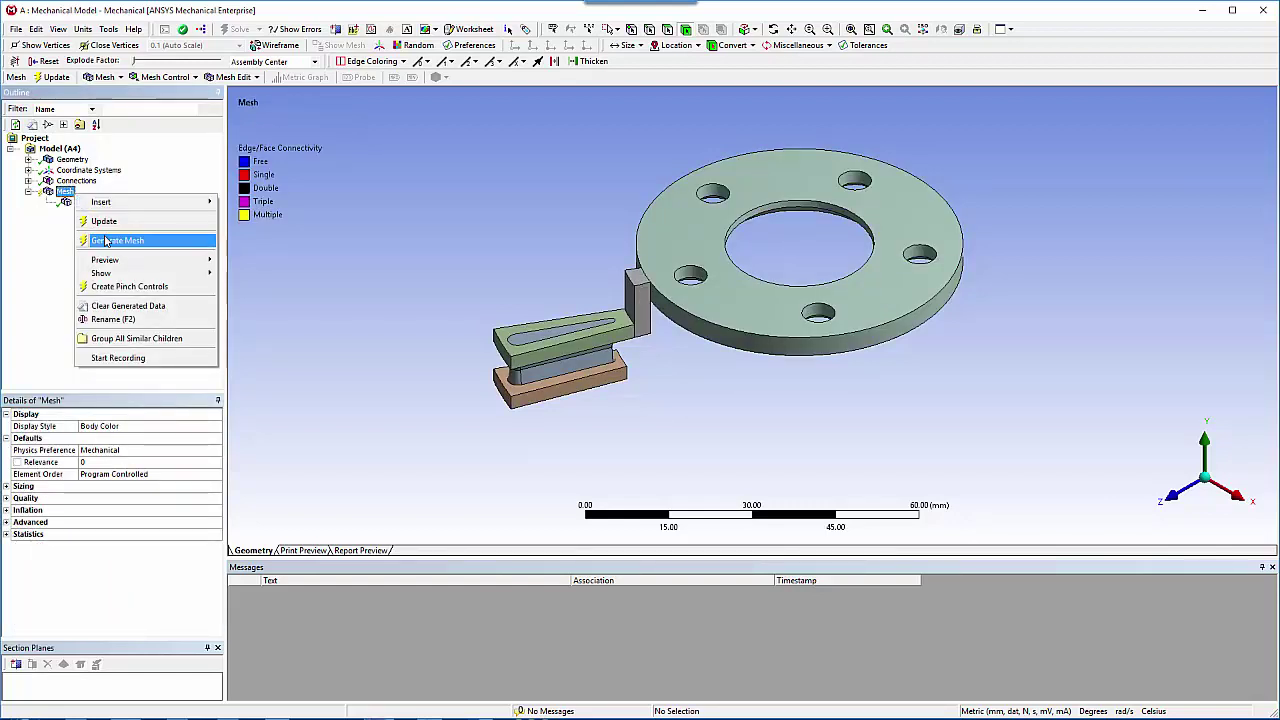
pyautogui.click(110, 240)
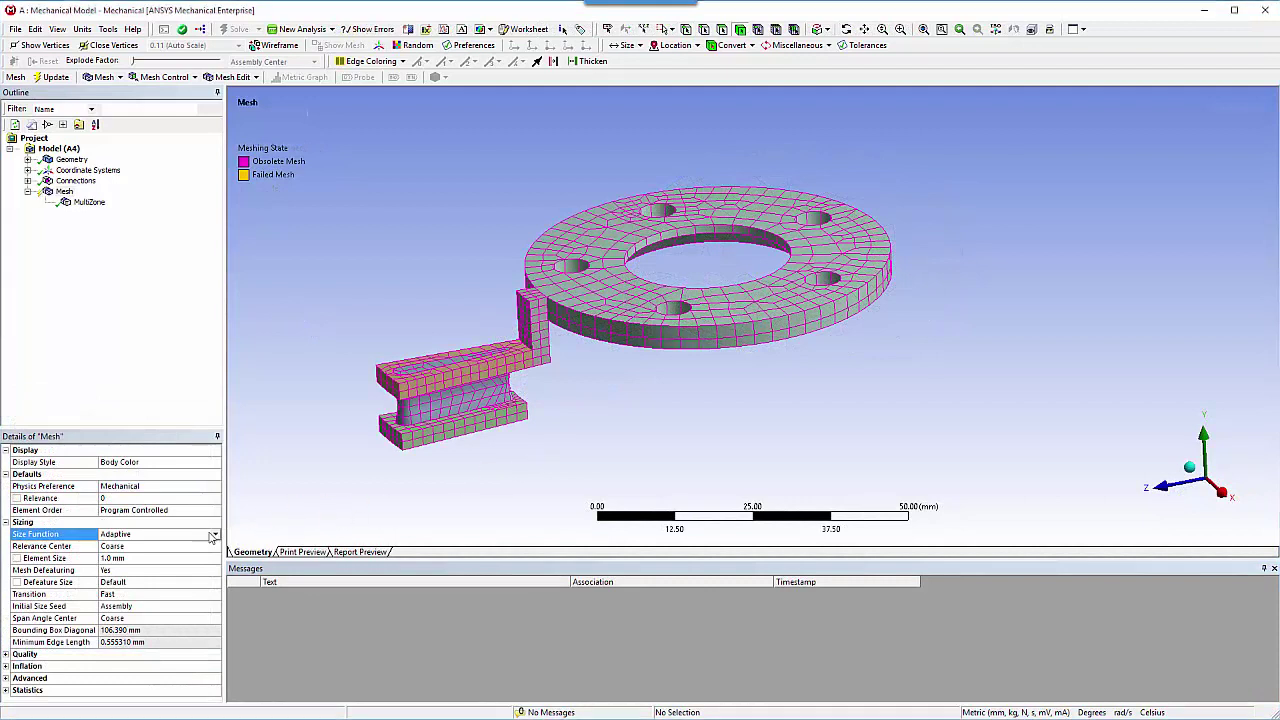
pyautogui.click(214, 537)
pyautogui.click(214, 537)
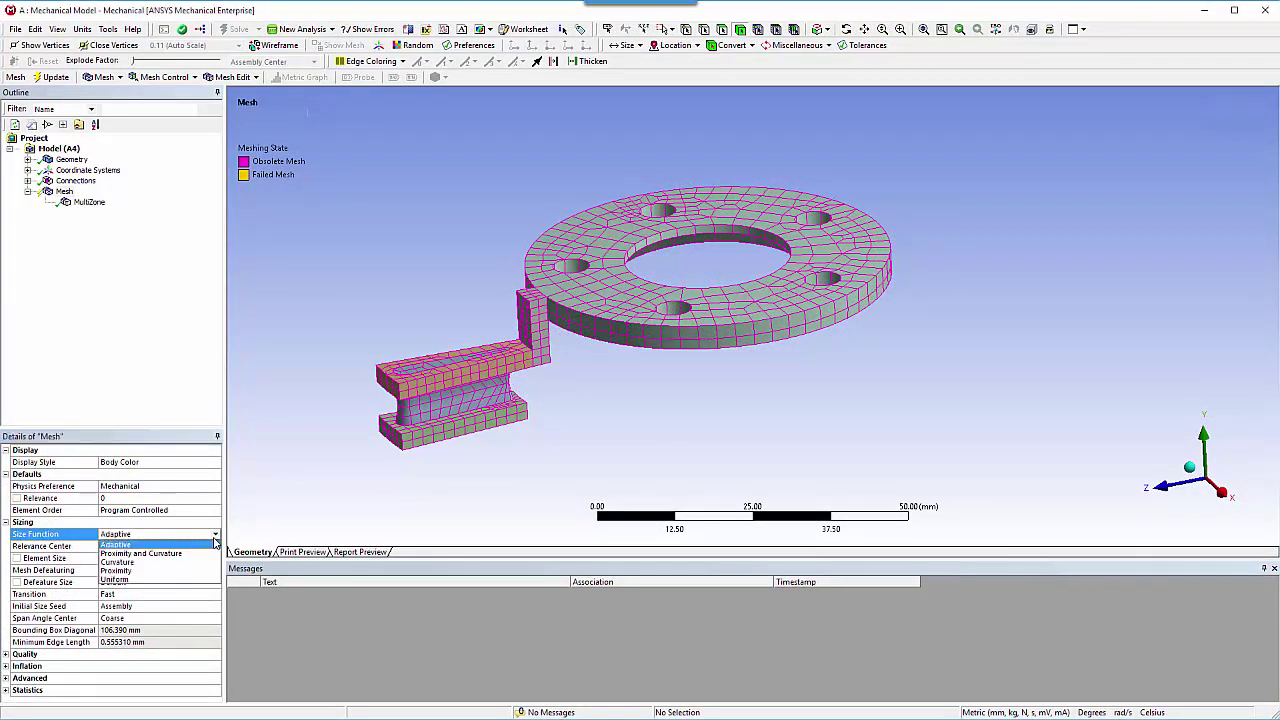
pyautogui.click(170, 581)
pyautogui.click(158, 558)
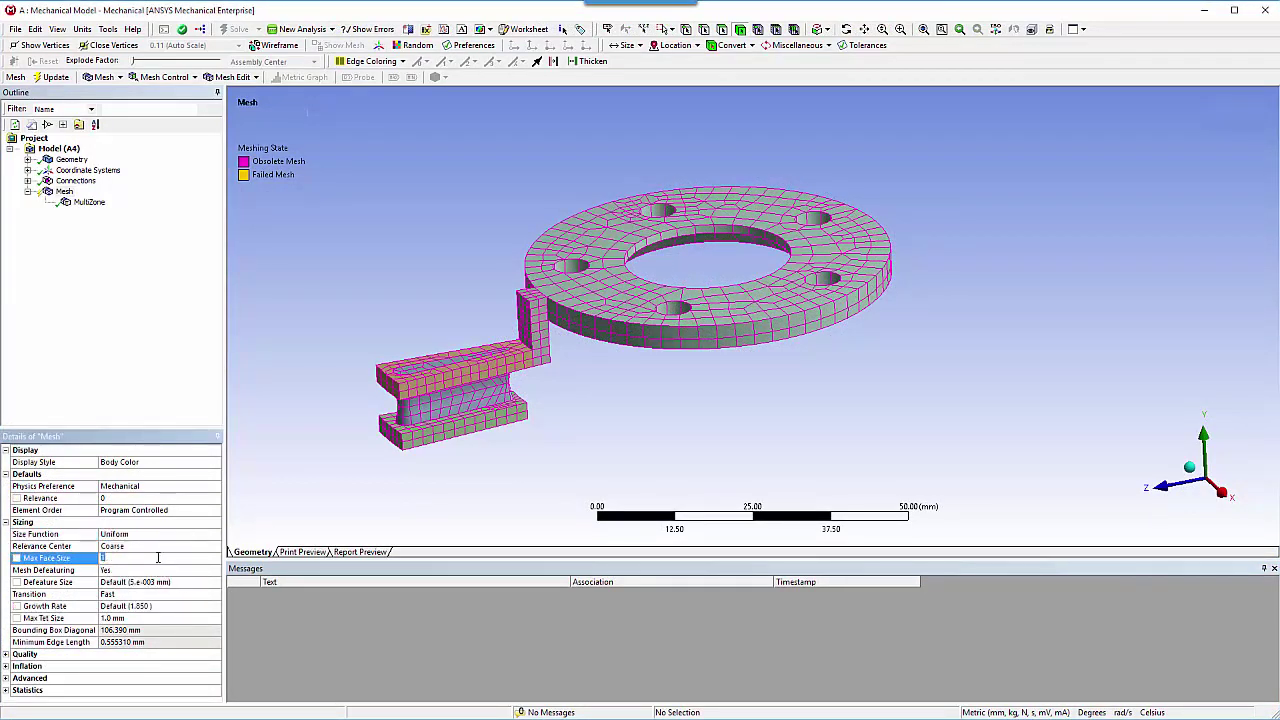
pyautogui.press('Return')
pyautogui.click(122, 618)
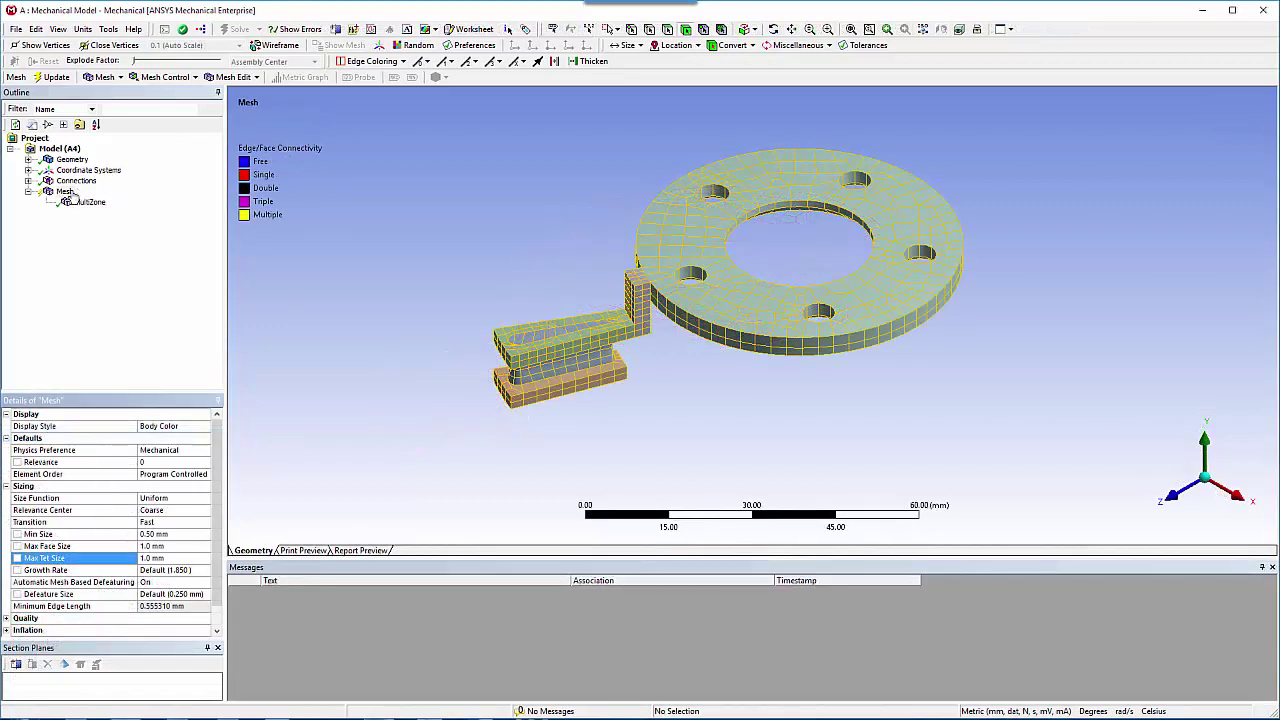
# Regenerate the mesh at the uniform 1.0 mm sizing and choose a selection mode
pyautogui.rightClick(70, 194)
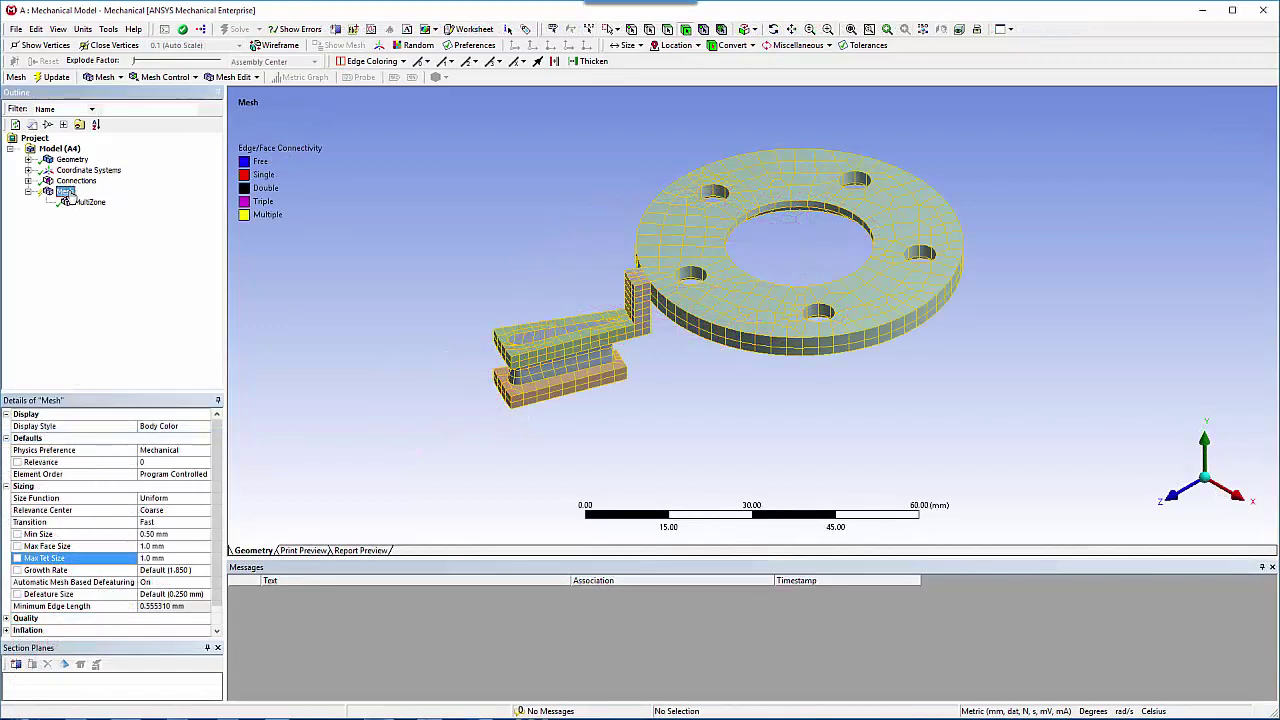
pyautogui.click(103, 240)
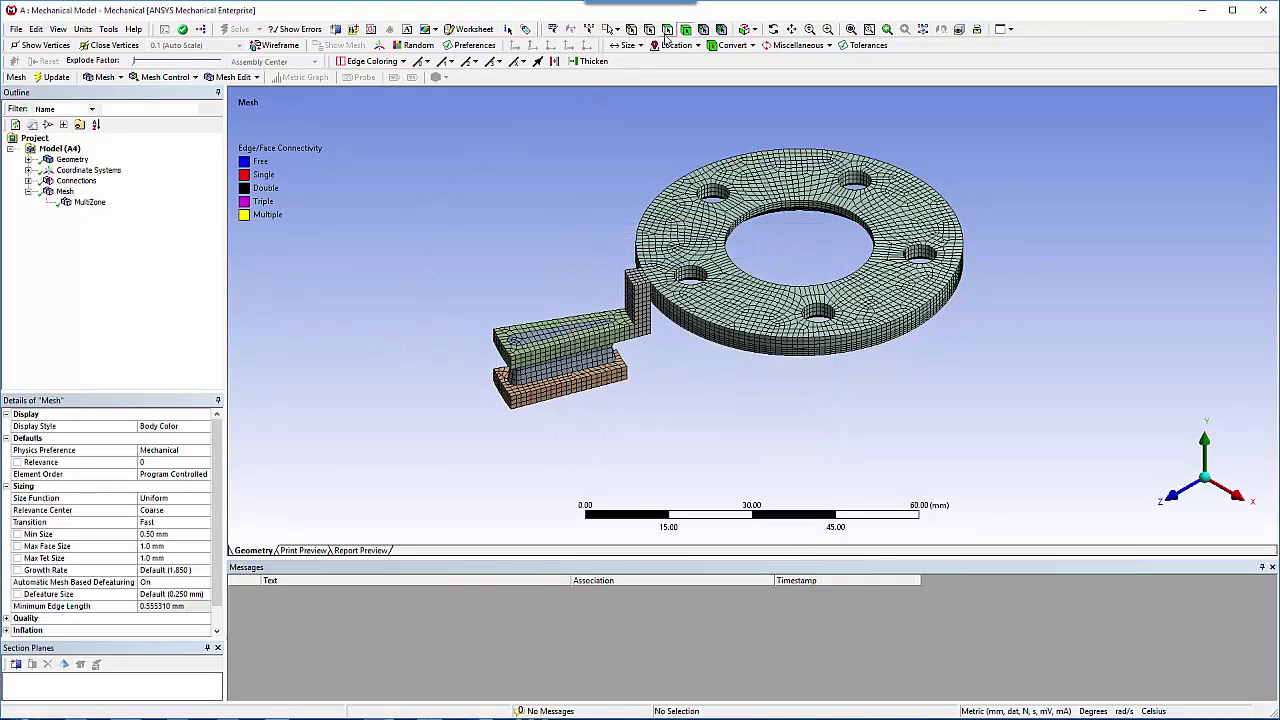
pyautogui.click(617, 32)
pyautogui.click(628, 45)
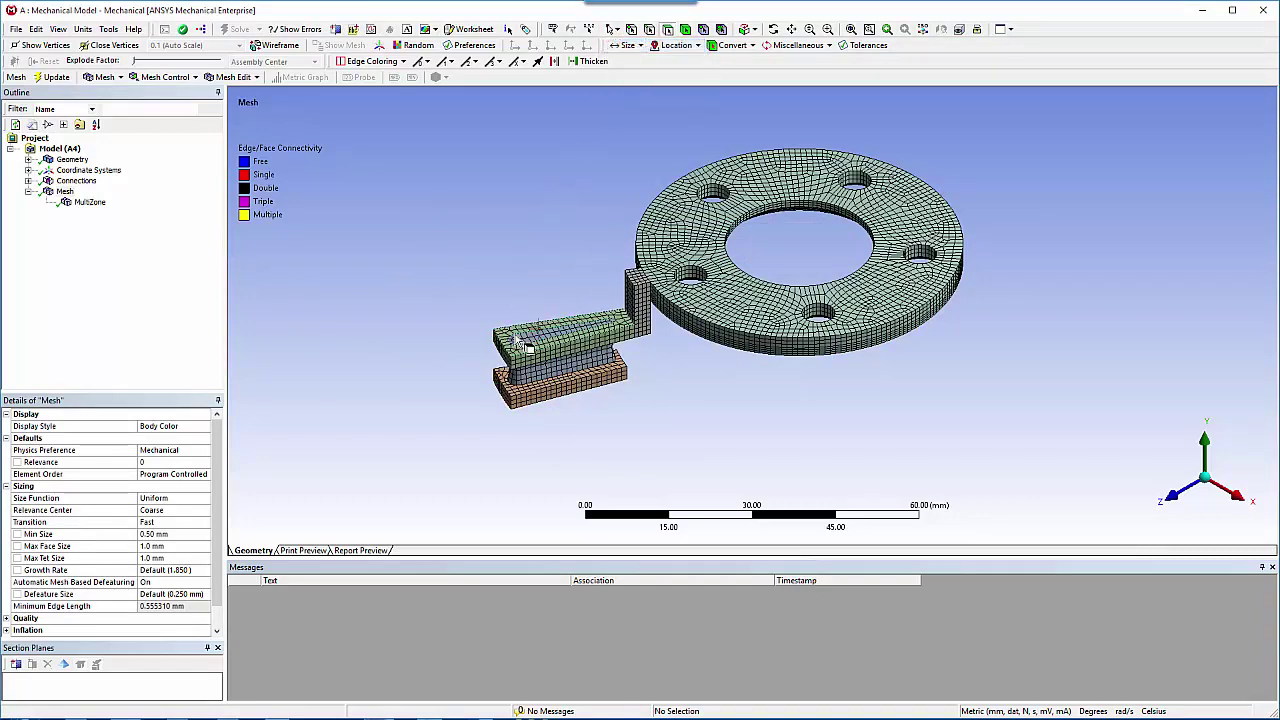
pyautogui.moveTo(549, 423); pyautogui.dragTo(552, 408, button='middle')
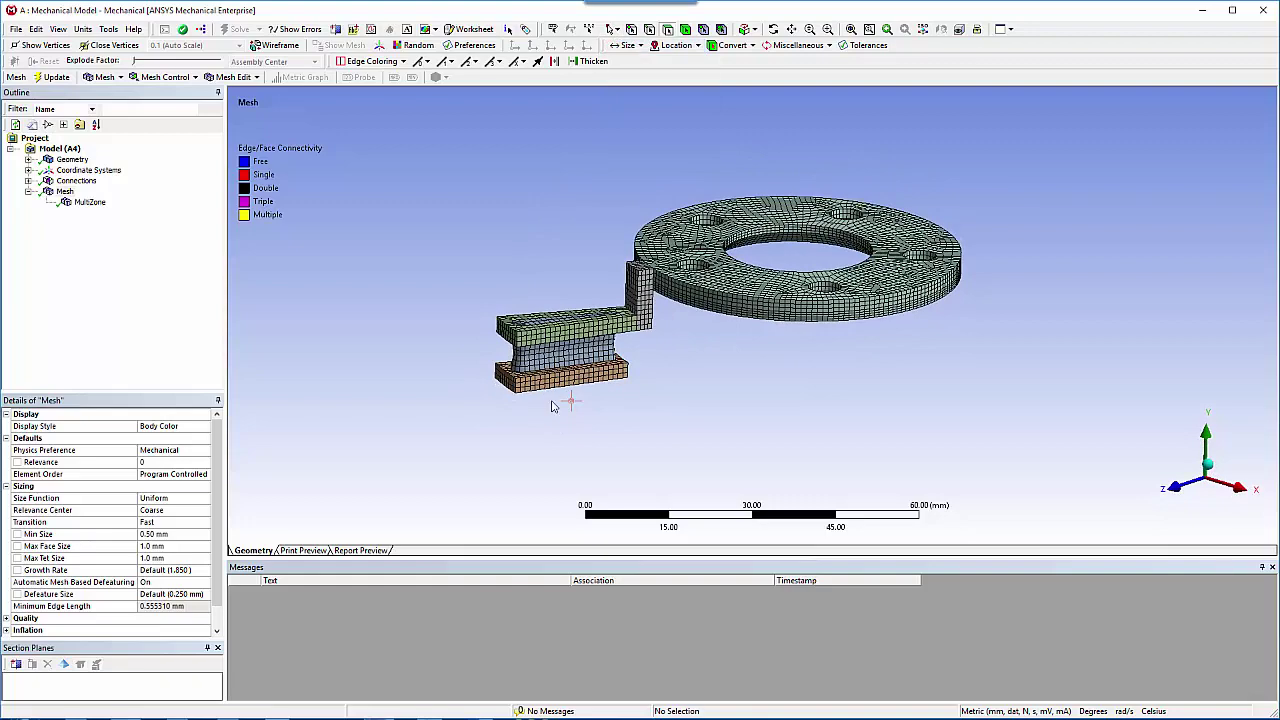
# Save the column, arm and bottom block front faces as the named selection HIGH
pyautogui.scroll(3, 551, 406)
pyautogui.click(597, 308)
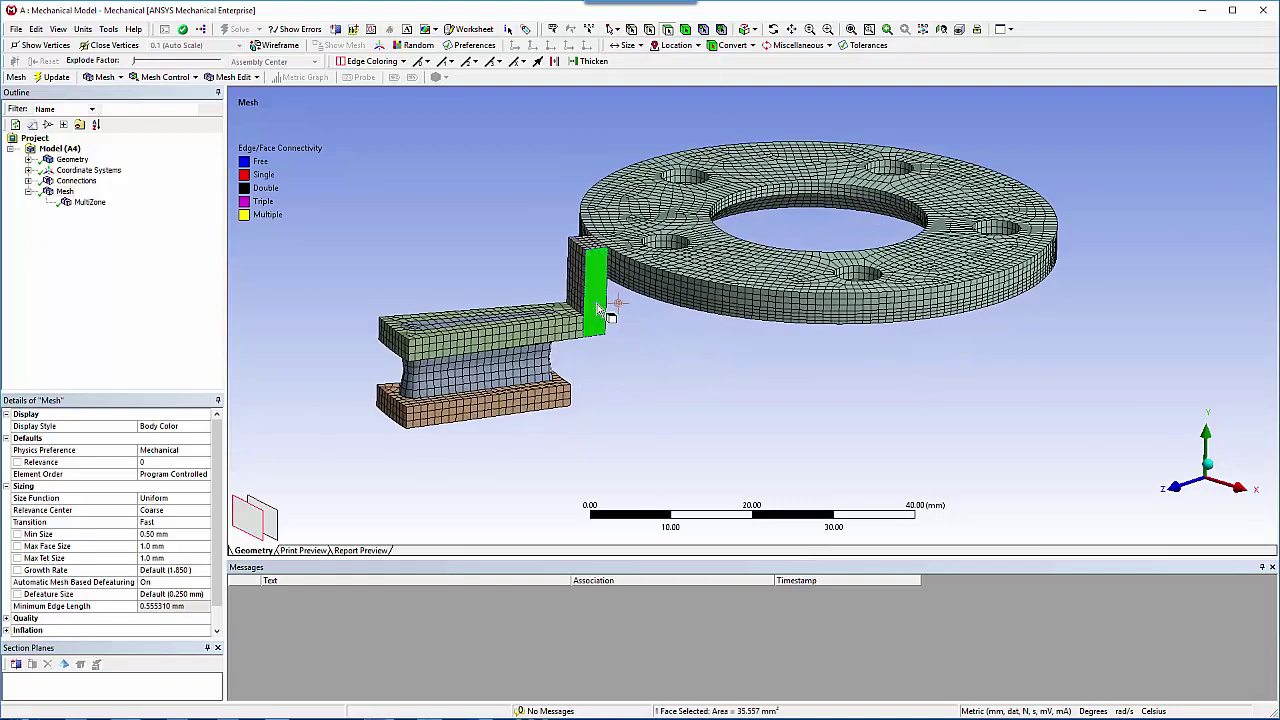
pyautogui.keyDown('ctrl'); pyautogui.click(563, 330); pyautogui.keyUp('ctrl')
pyautogui.keyDown('ctrl'); pyautogui.click(548, 400); pyautogui.keyUp('ctrl')
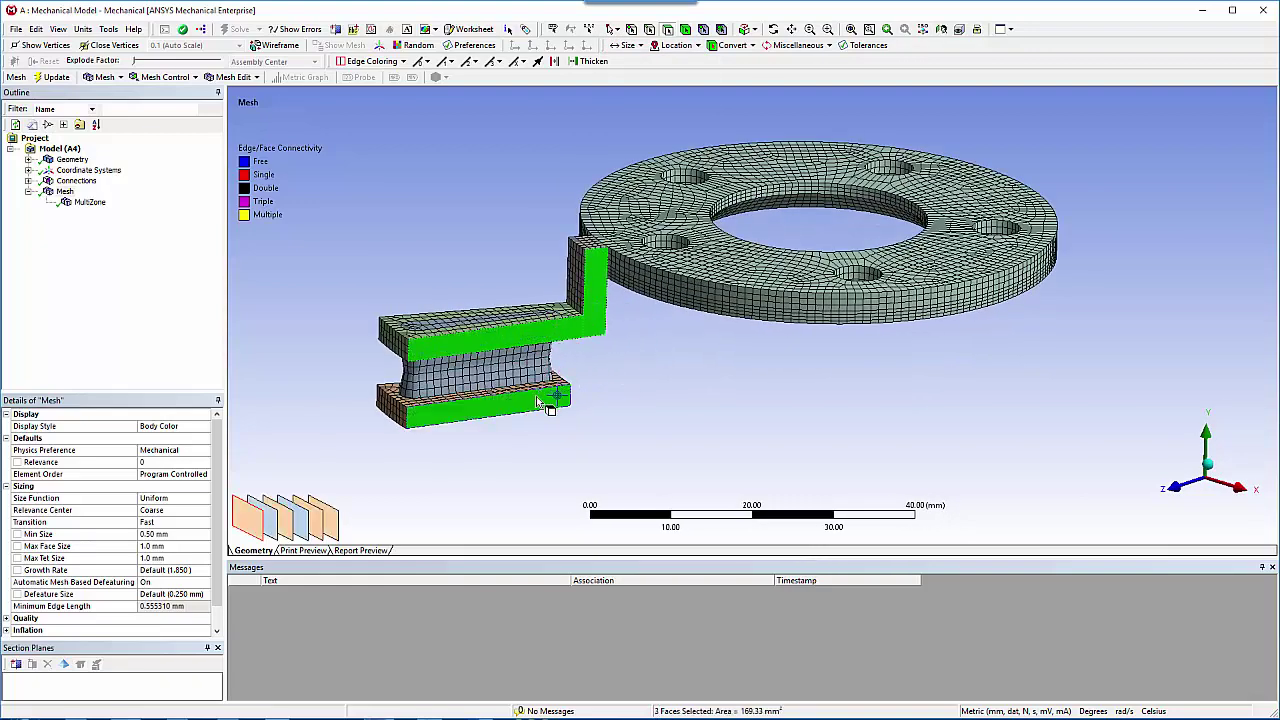
pyautogui.rightClick(537, 400)
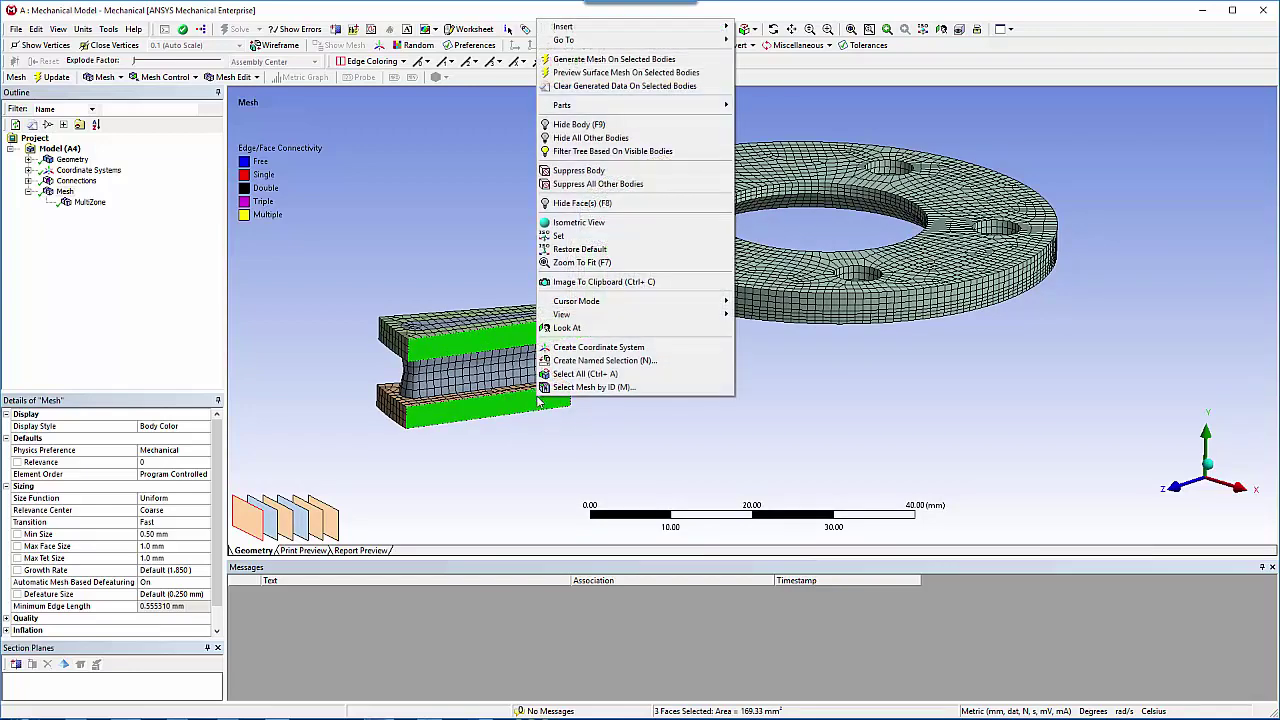
pyautogui.click(618, 362)
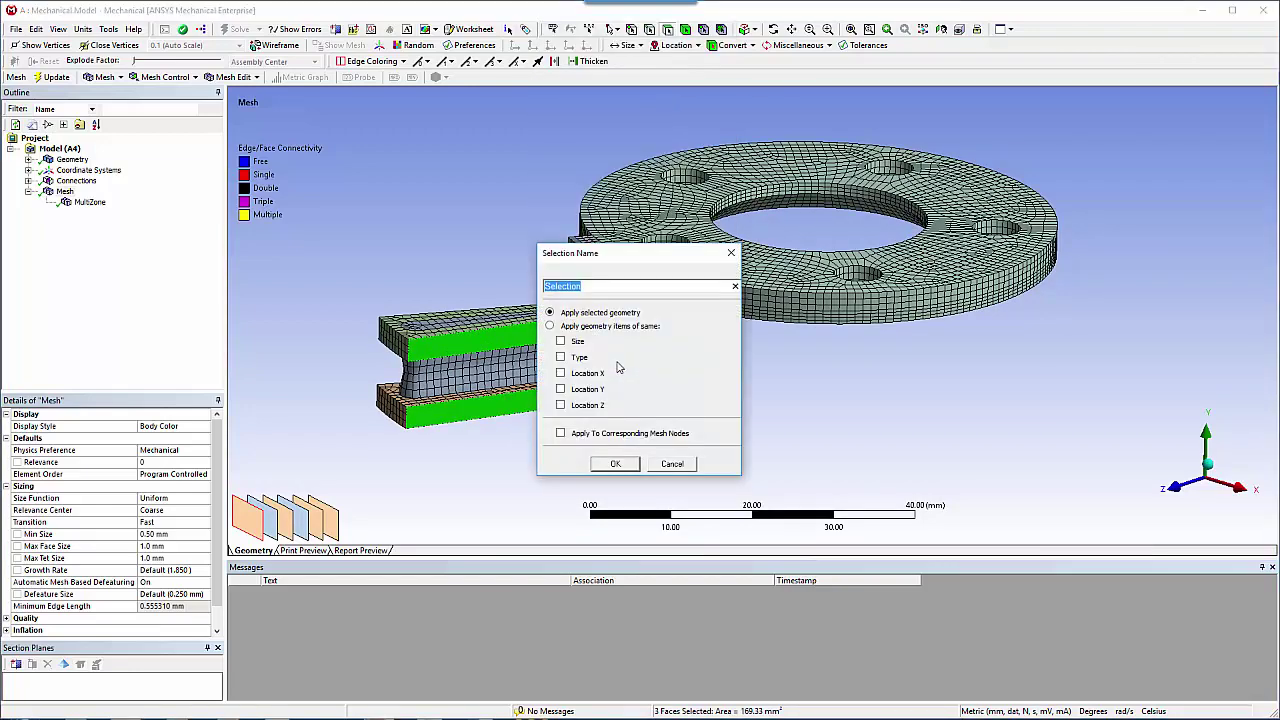
pyautogui.write('Face')
pyautogui.press('Return')
# Save the three lower faces on the other side as the named selection LOW
pyautogui.moveTo(614, 363); pyautogui.dragTo(705, 325, button='middle')
pyautogui.keyDown('ctrl'); pyautogui.click(728, 348); pyautogui.keyUp('ctrl')
pyautogui.keyDown('ctrl'); pyautogui.click(733, 428); pyautogui.keyUp('ctrl')
pyautogui.rightClick(731, 428)
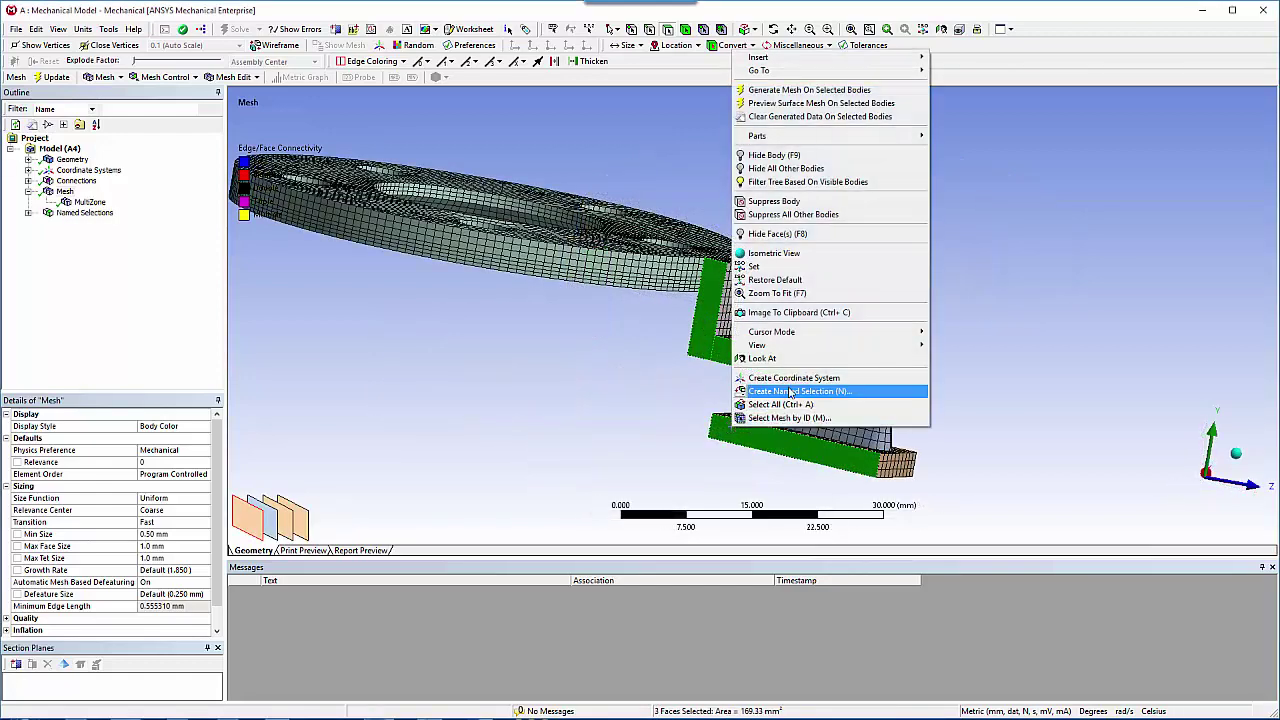
pyautogui.click(790, 389)
pyautogui.write('LOW')
pyautogui.press('Return')
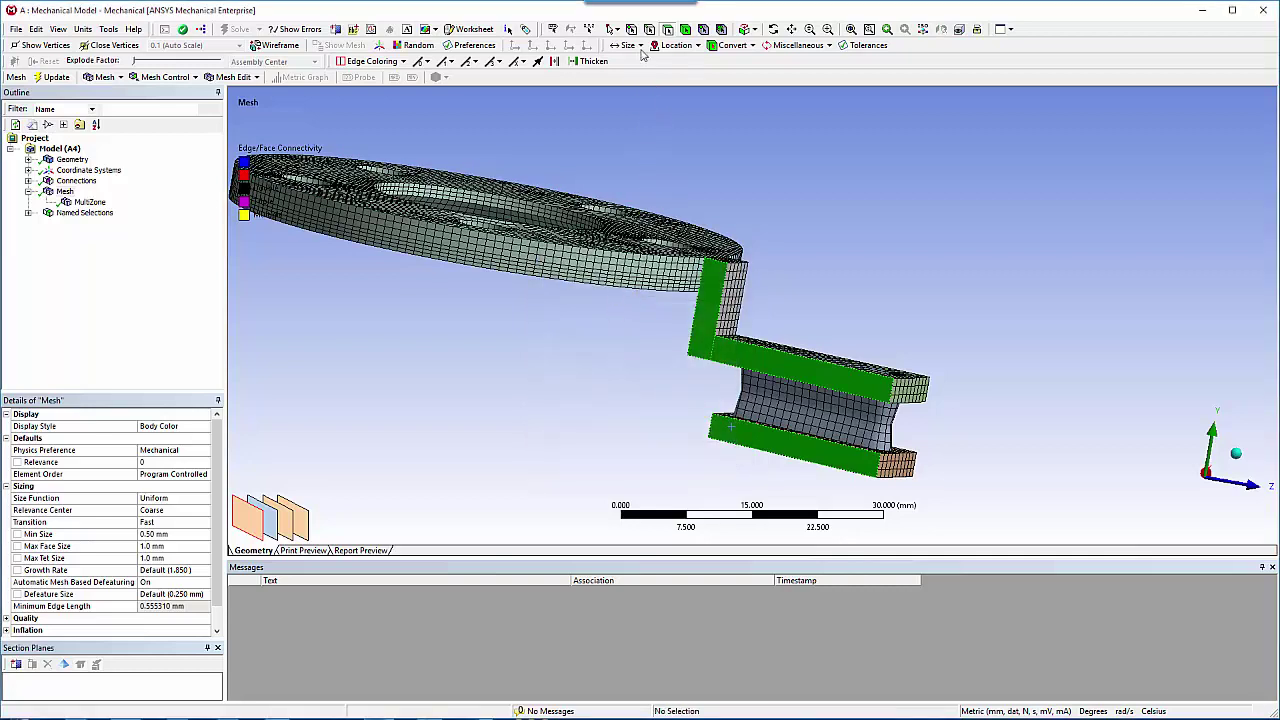
pyautogui.click(650, 31)
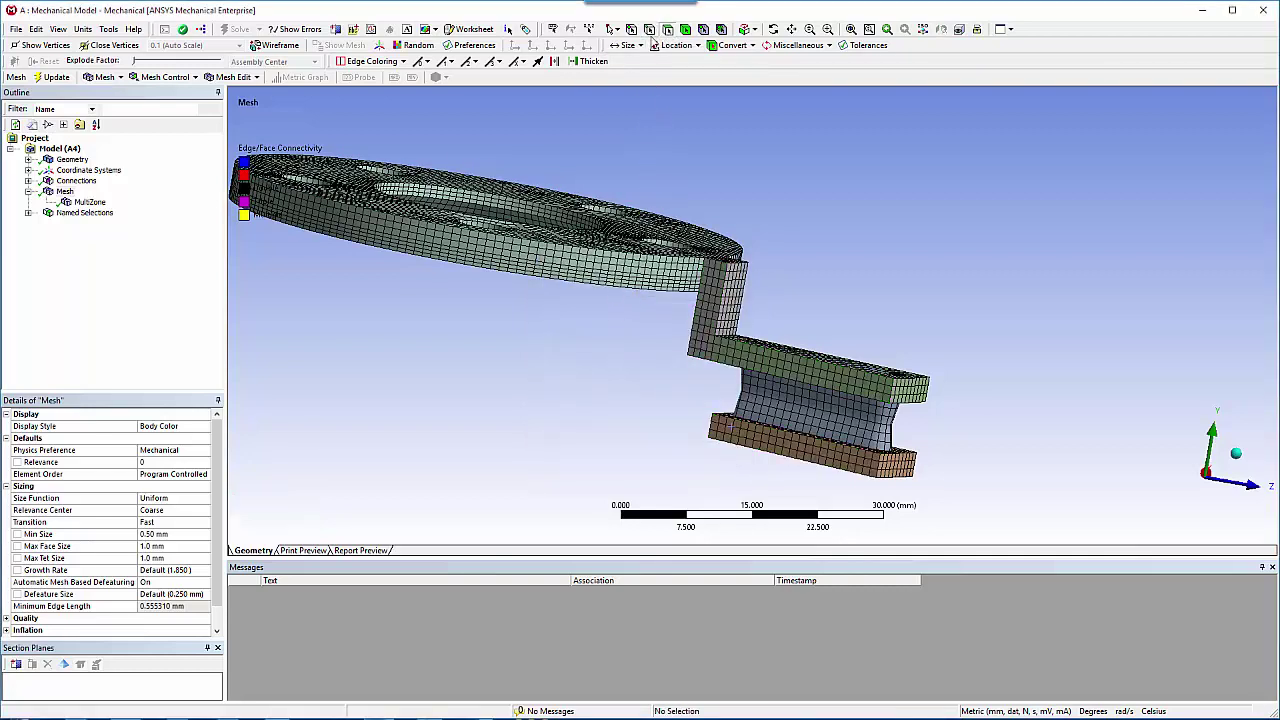
# Name the two cylindrical column-top faces (37.934 mm²) as the selection MAPPED
pyautogui.click(614, 30)
pyautogui.click(621, 46)
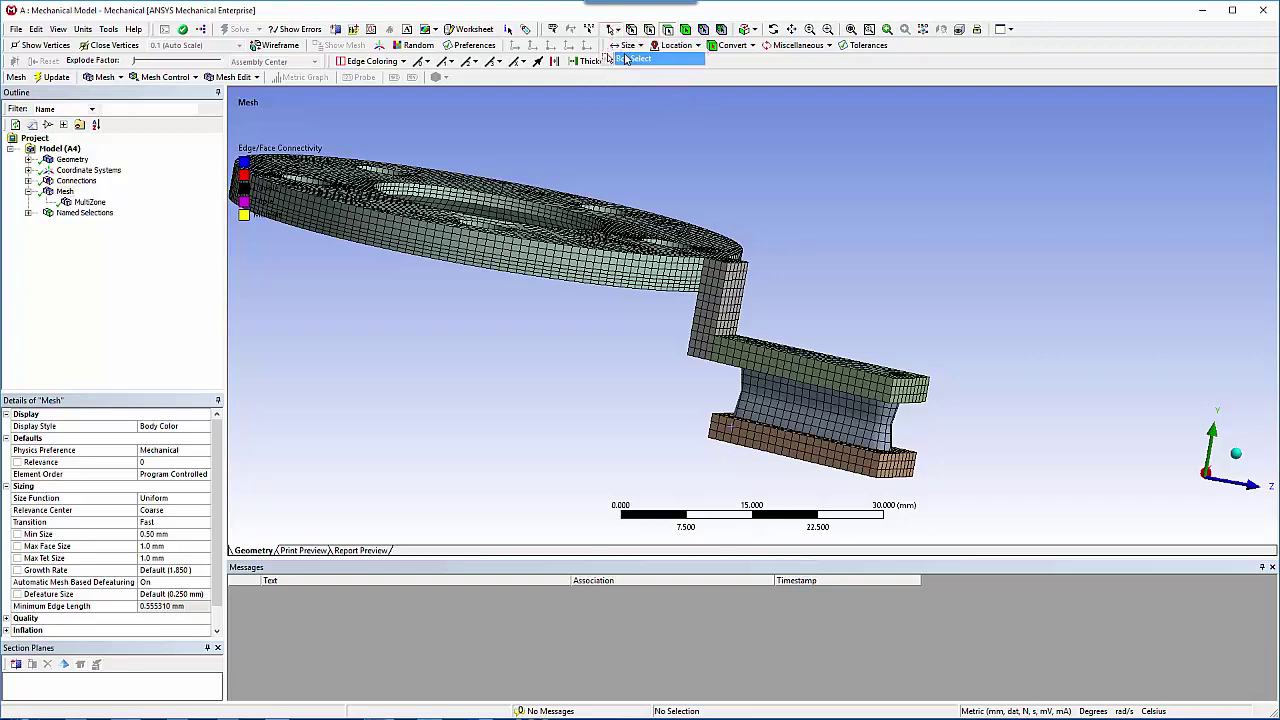
pyautogui.scroll(5, 592, 302)
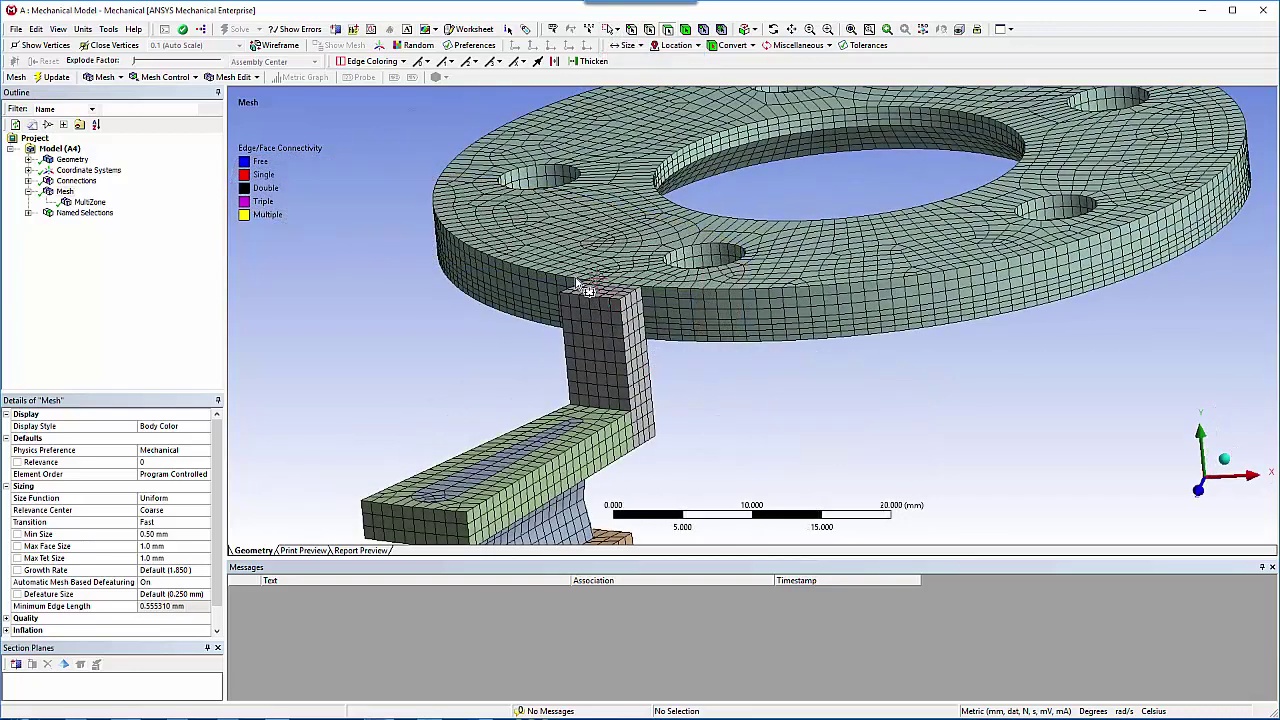
pyautogui.moveTo(574, 281); pyautogui.dragTo(661, 364)
pyautogui.rightClick(647, 327)
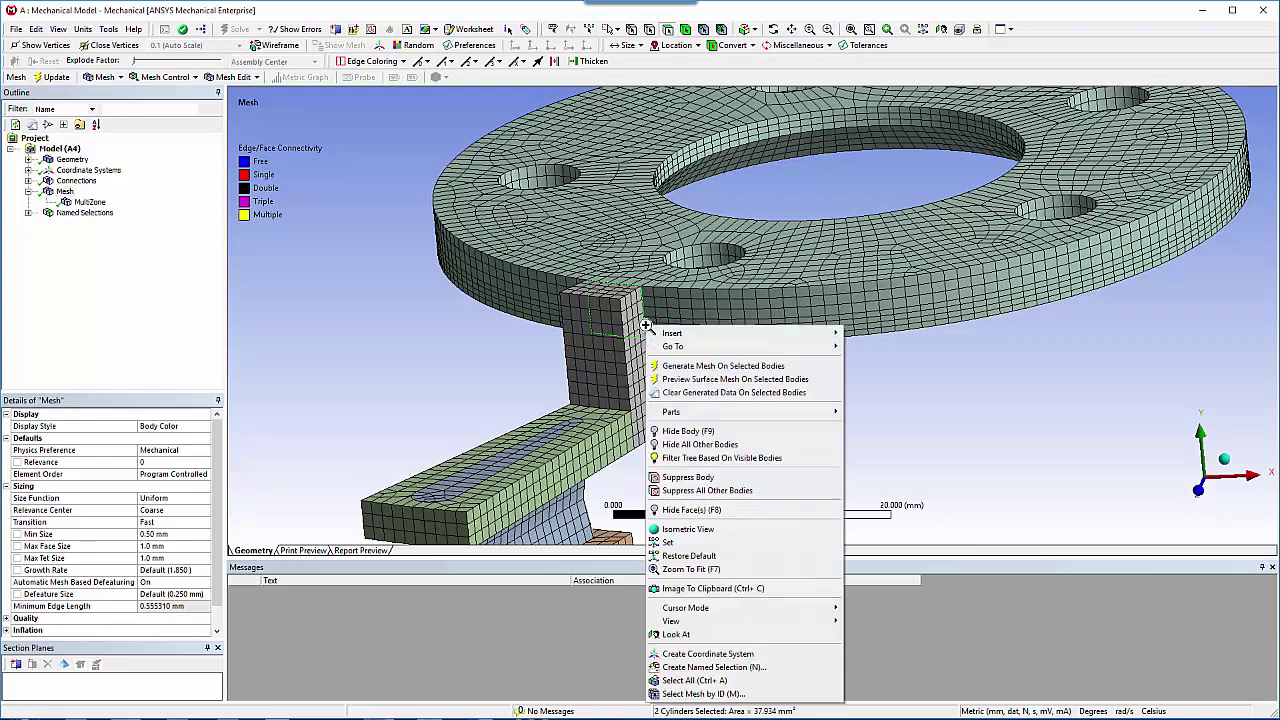
pyautogui.click(748, 667)
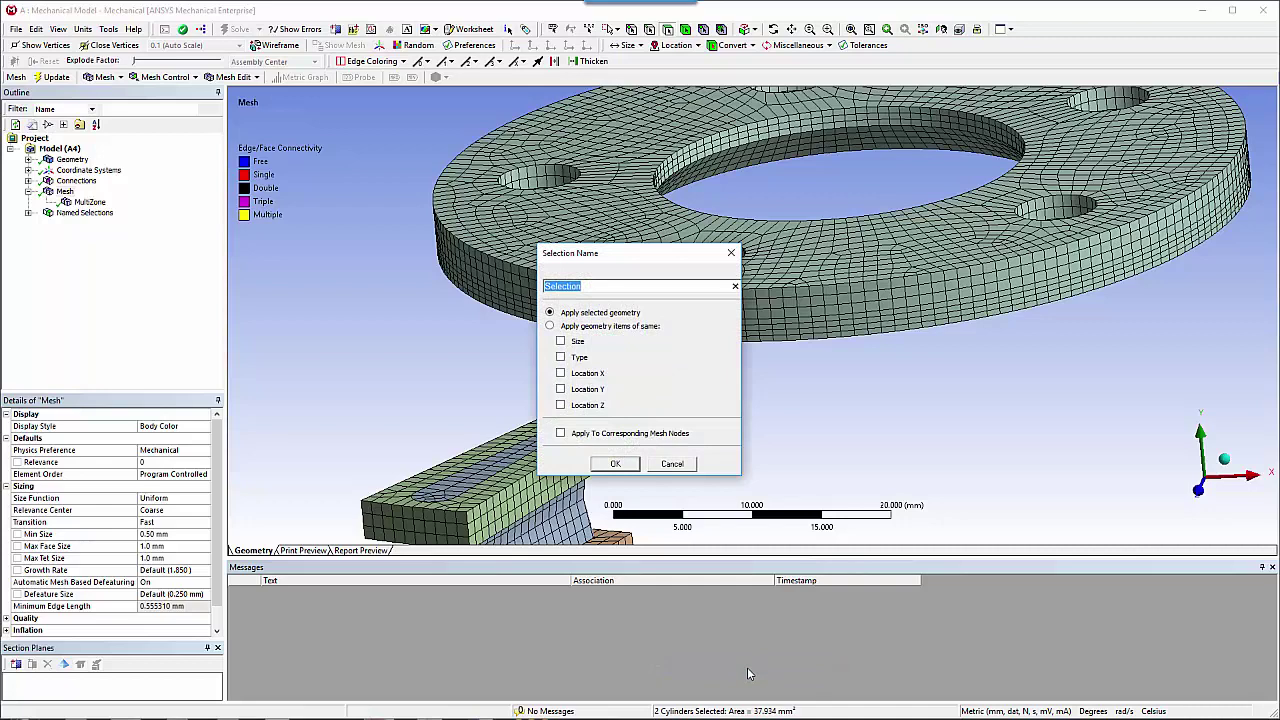
pyautogui.write('MAPPED')
pyautogui.press('Return')
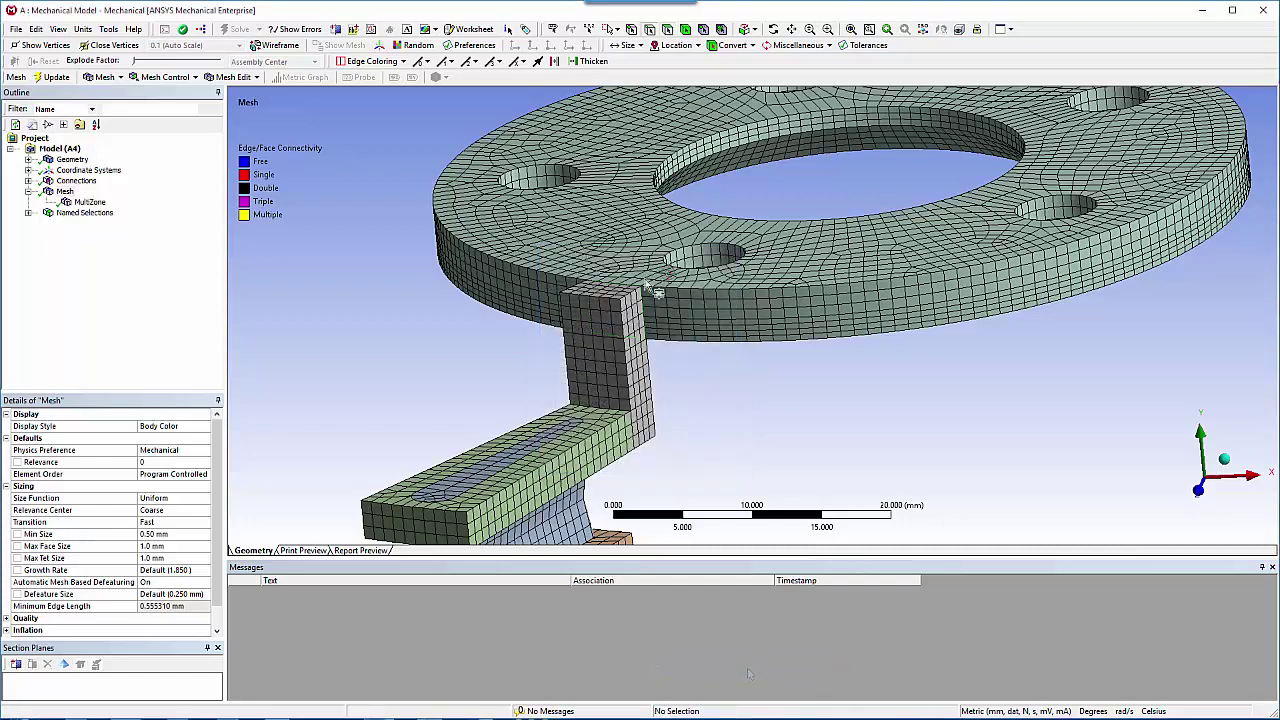
# Save the block's vertical edges as the named selection VERT_EDGES
pyautogui.click(660, 337)
pyautogui.rightClick(650, 326)
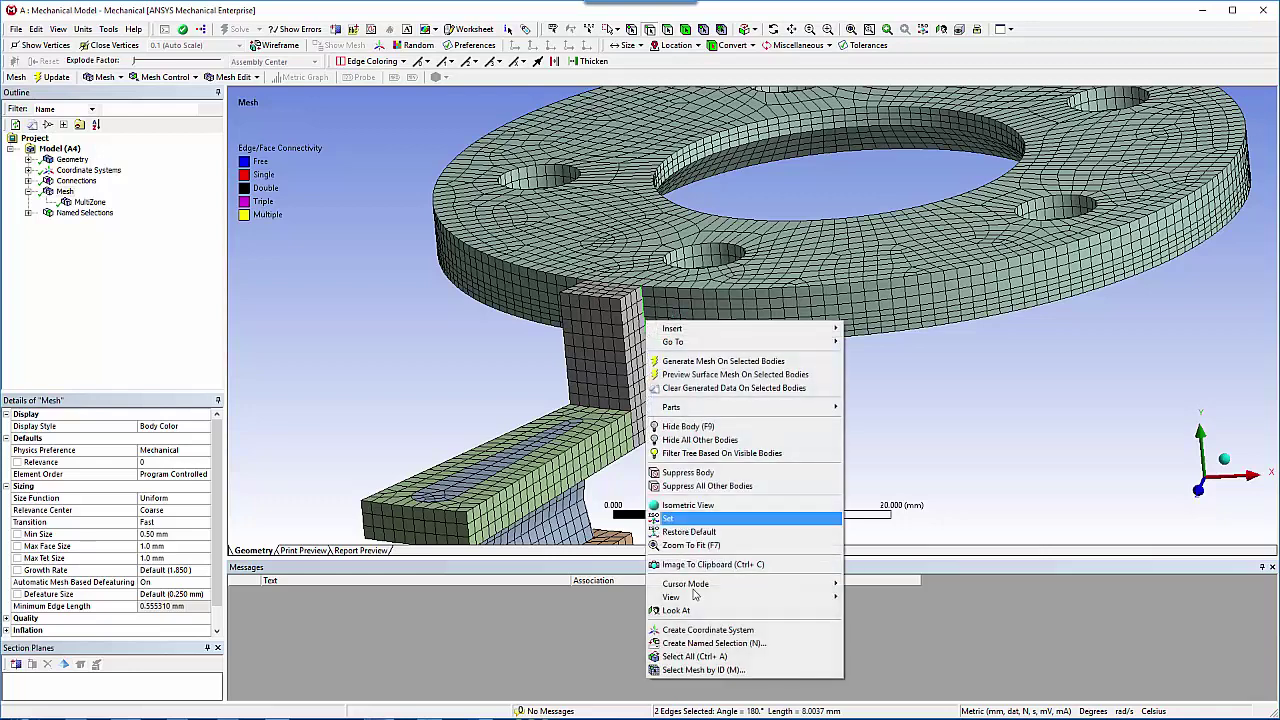
pyautogui.click(722, 643)
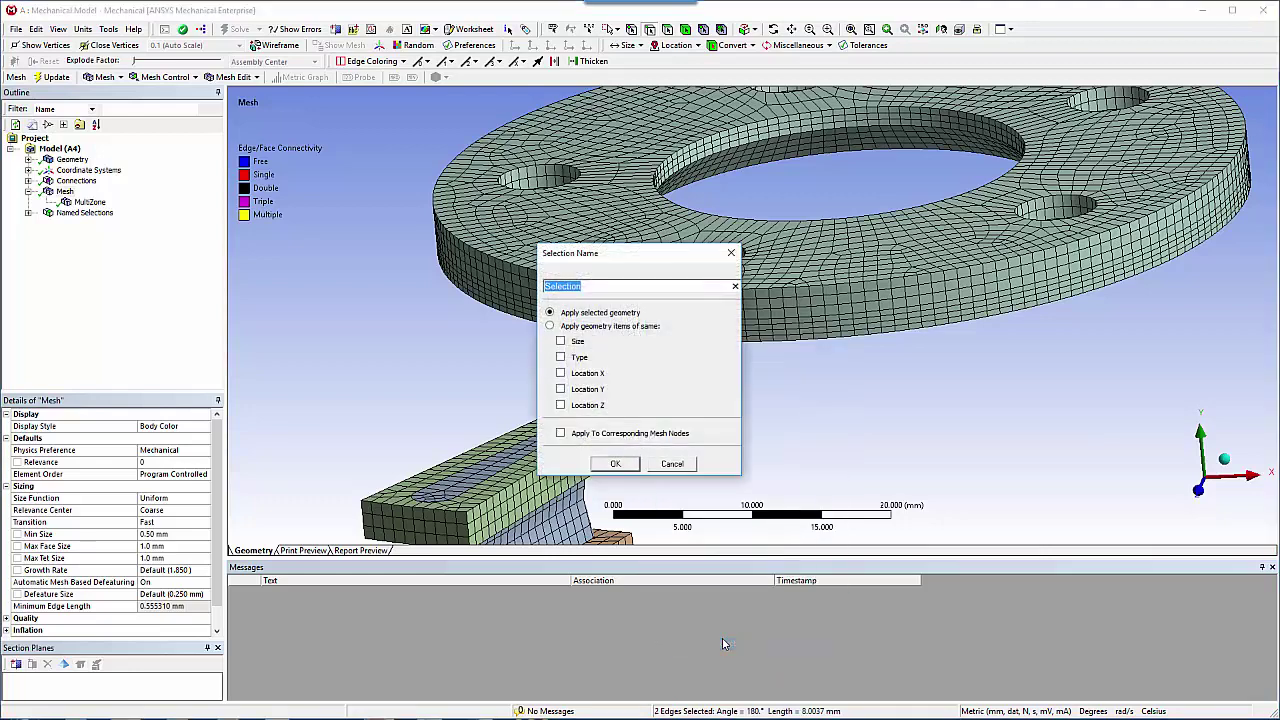
pyautogui.write('VERT_EDGES')
pyautogui.press('Return')
# Save the block's circumferential top edges as the named selection CIRCUM_EDGES
pyautogui.moveTo(620, 470); pyautogui.dragTo(537, 455, button='middle')
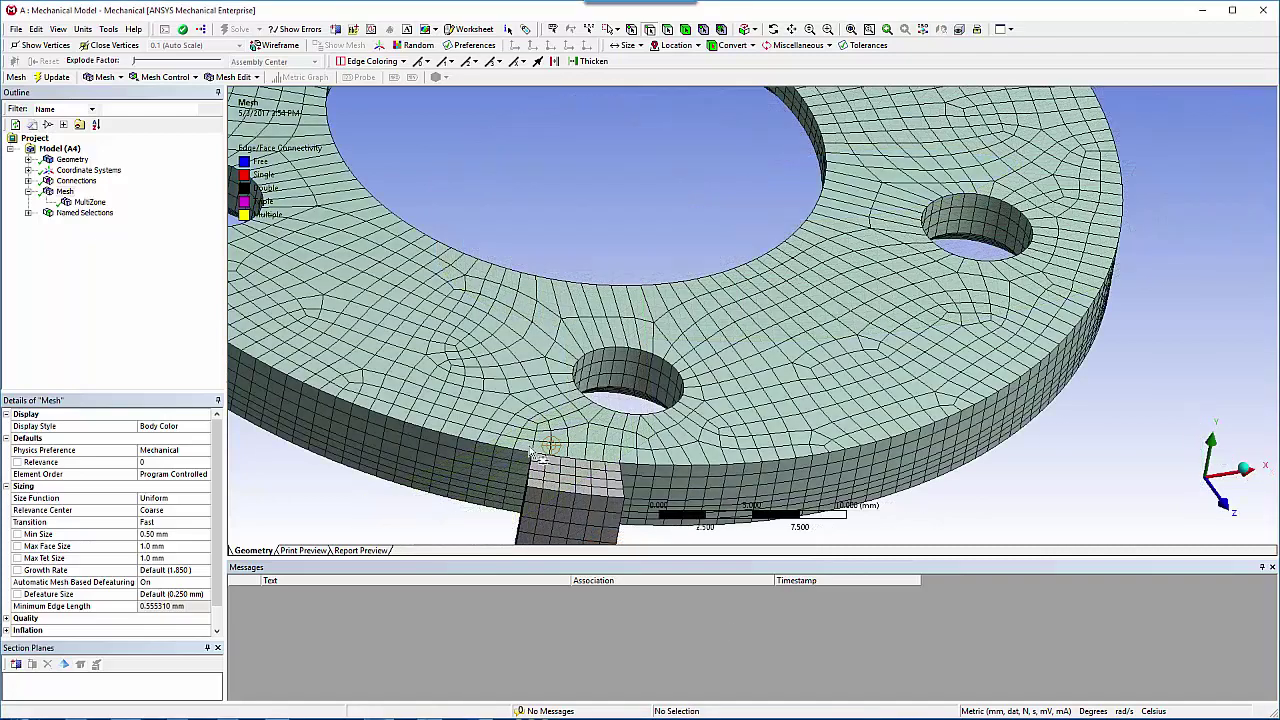
pyautogui.click(612, 461)
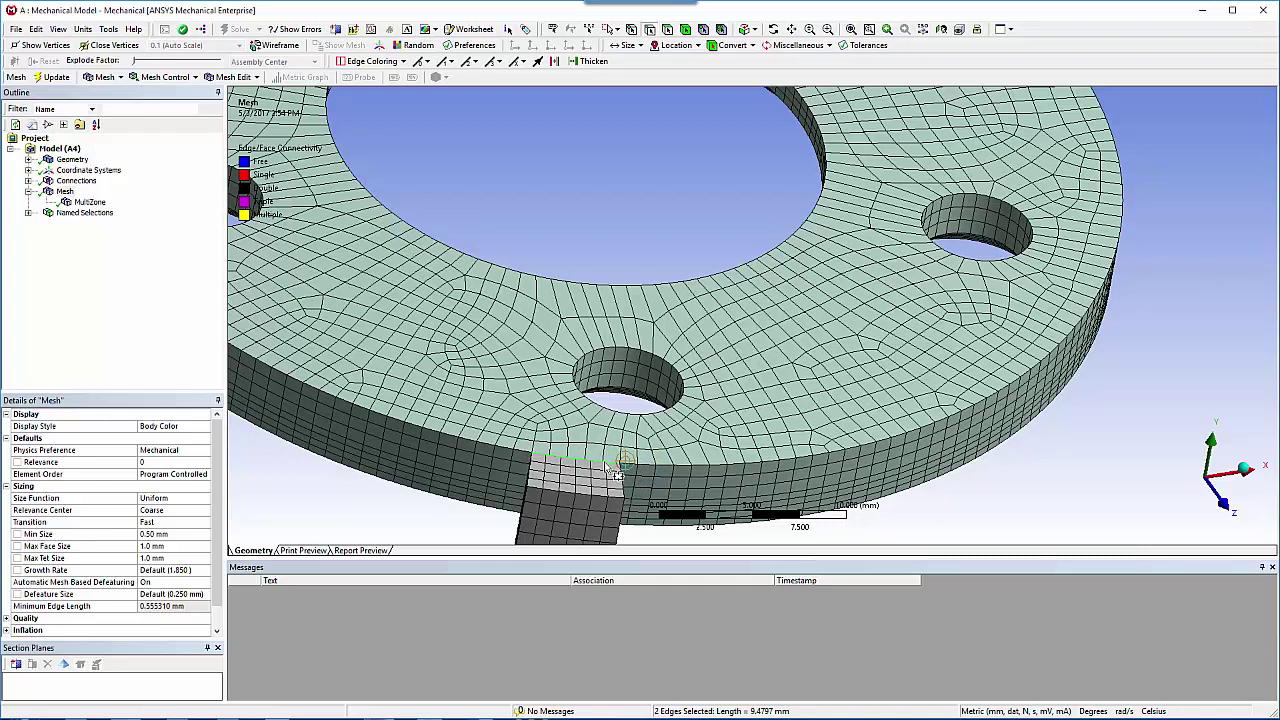
pyautogui.rightClick(604, 463)
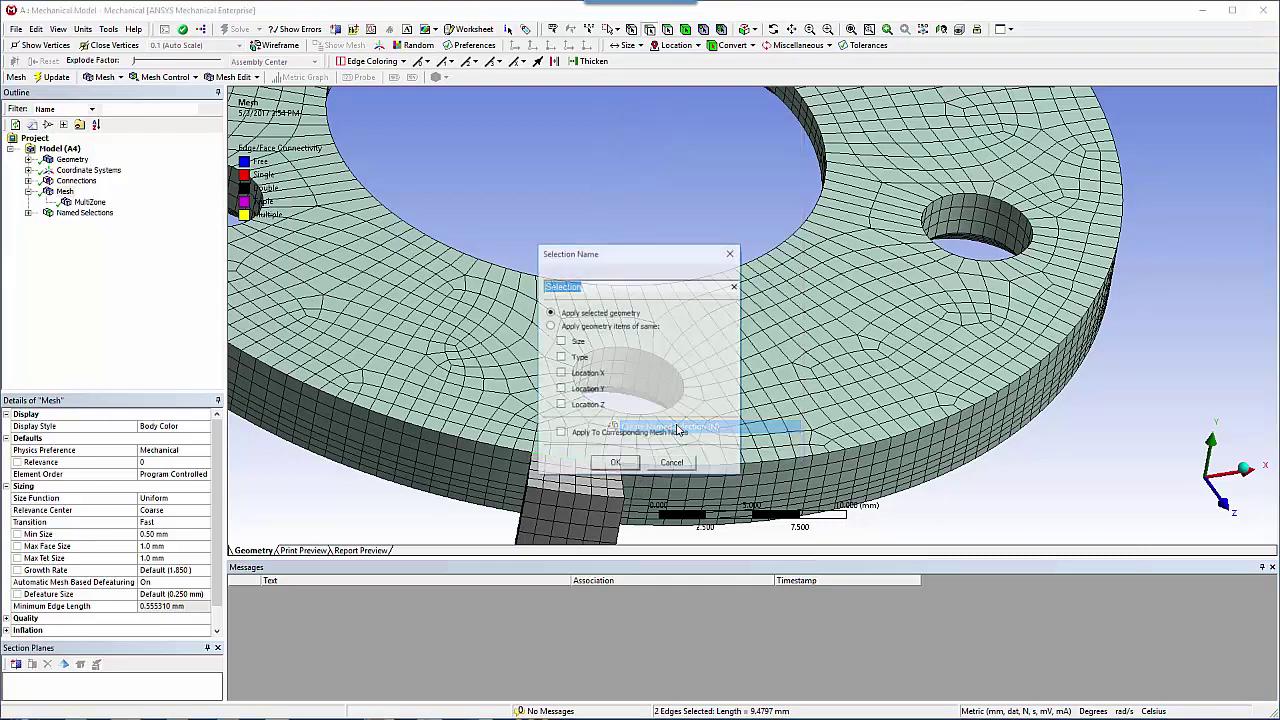
pyautogui.click(676, 428)
pyautogui.write('Cl')
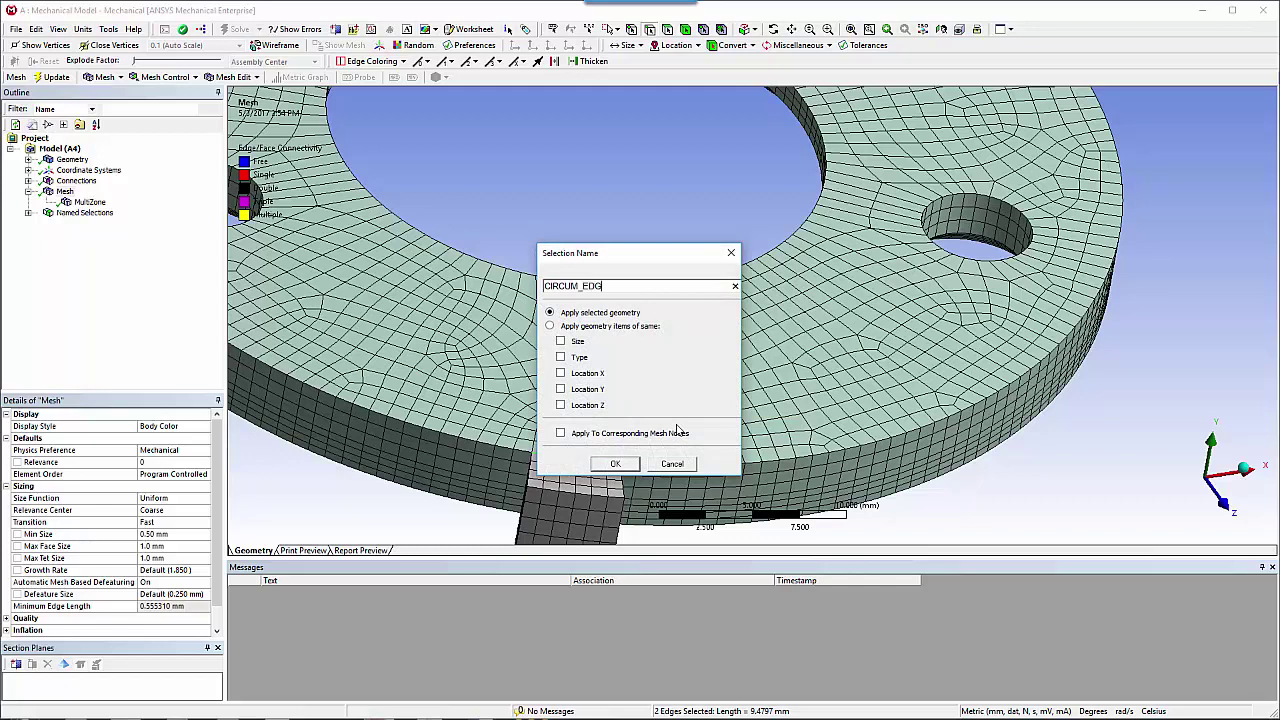
pyautogui.write('RCUM_EDGES')
pyautogui.press('Return')
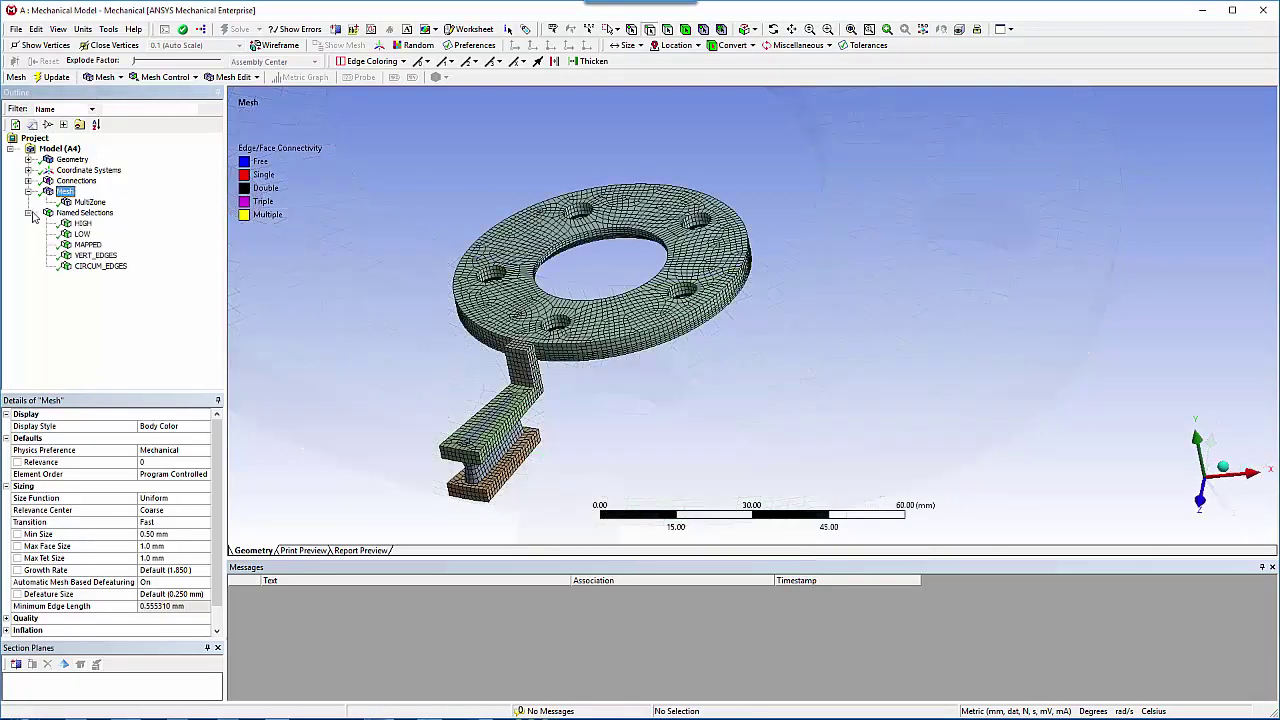
# Insert a Match Control under Mesh
pyautogui.click(63, 192)
pyautogui.rightClick(63, 192)
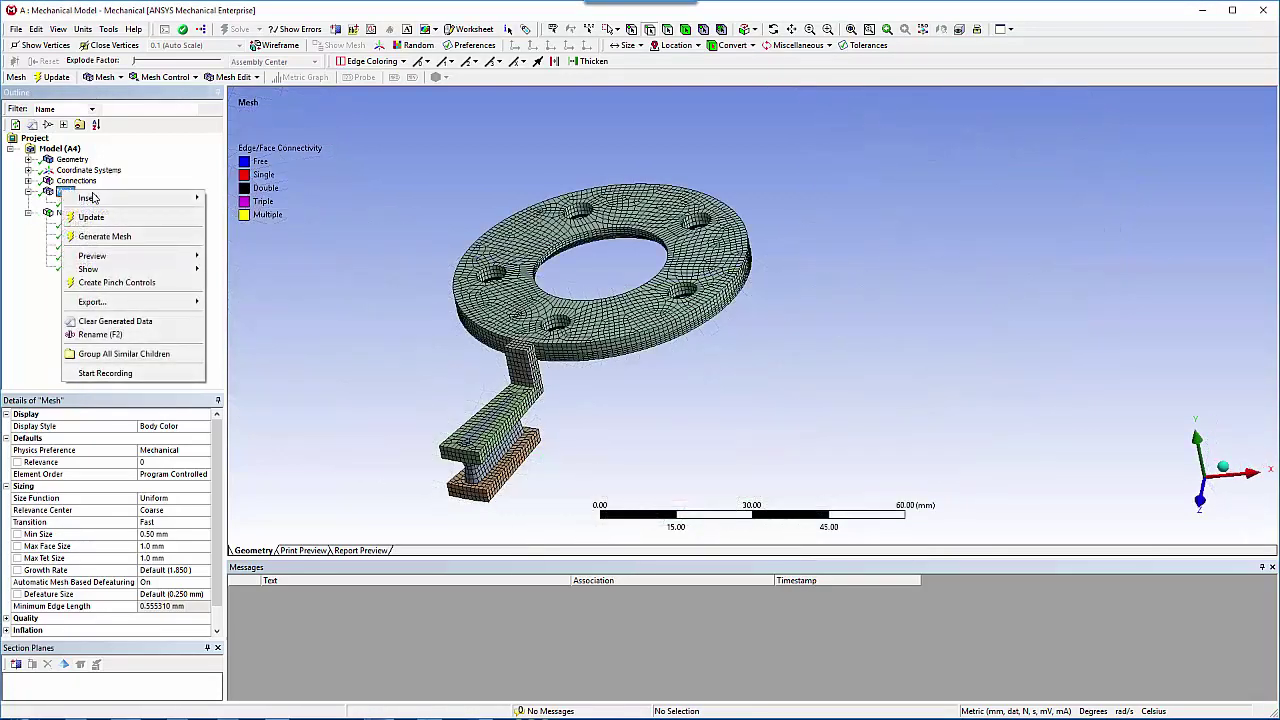
pyautogui.moveTo(92, 198)
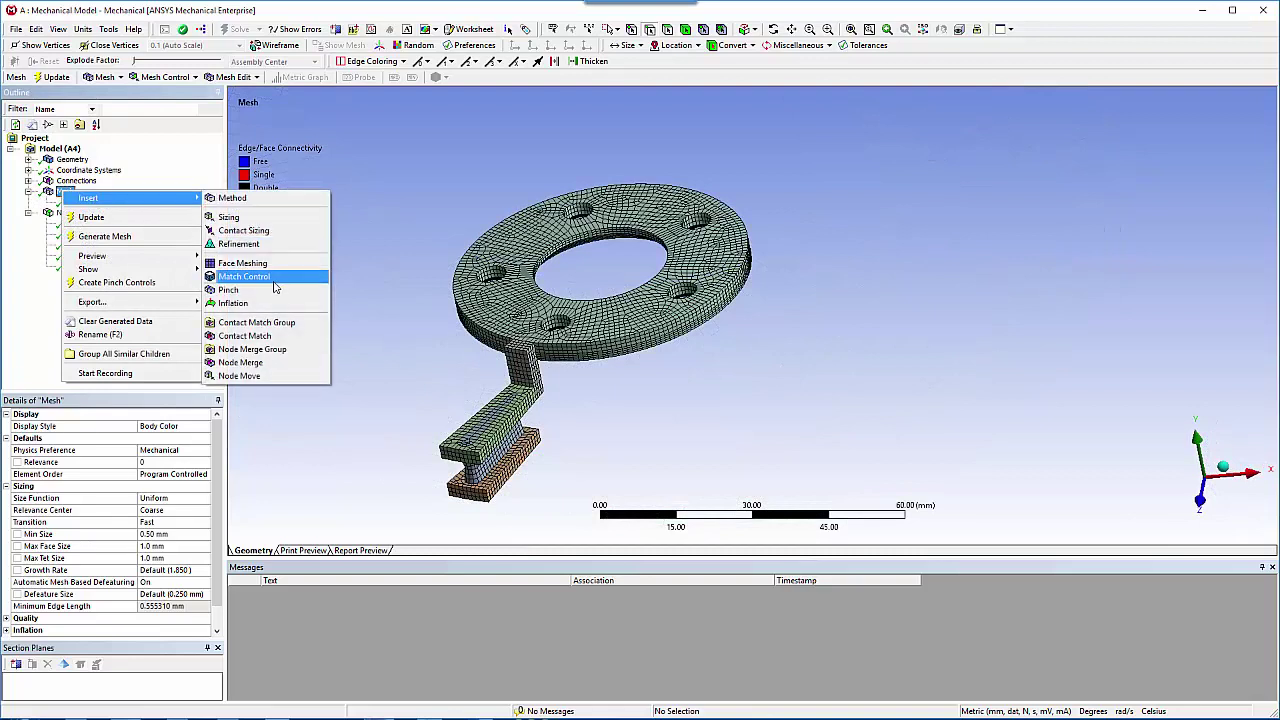
pyautogui.click(244, 276)
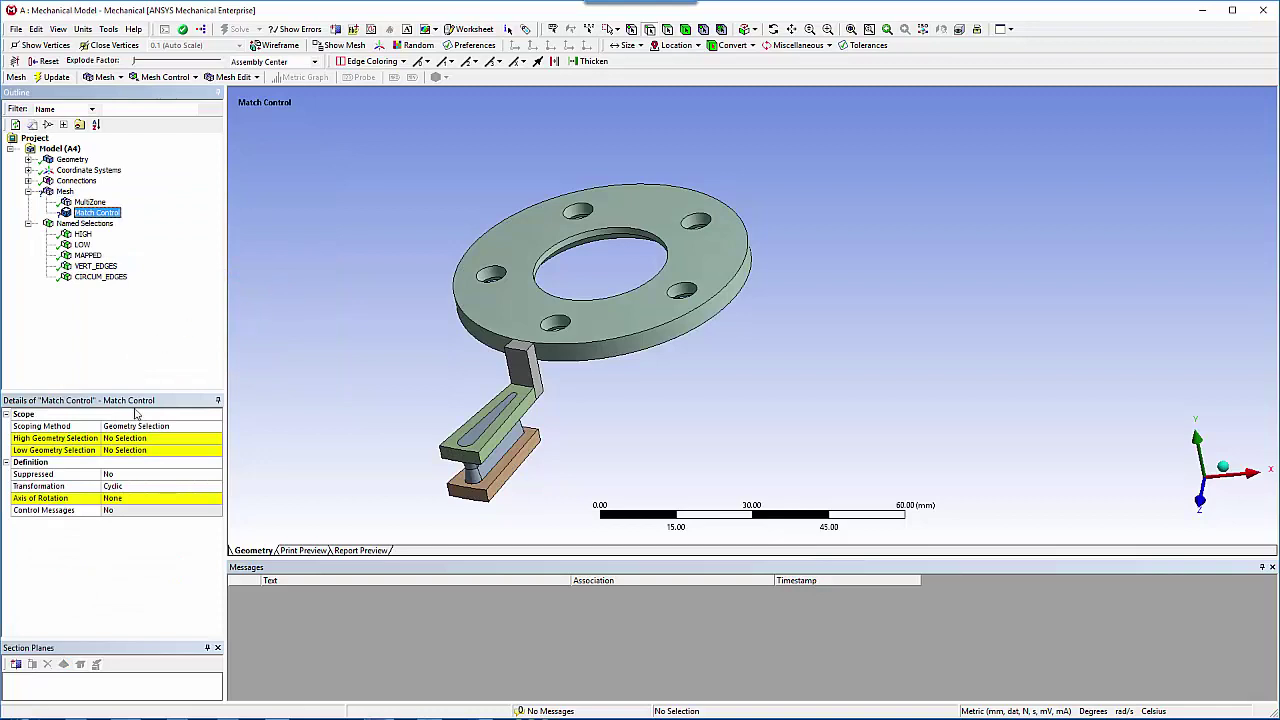
# Scope the match control by Named Selection, with High Boundary HIGH and Low Boundary LOW
pyautogui.click(166, 444)
pyautogui.click(185, 428)
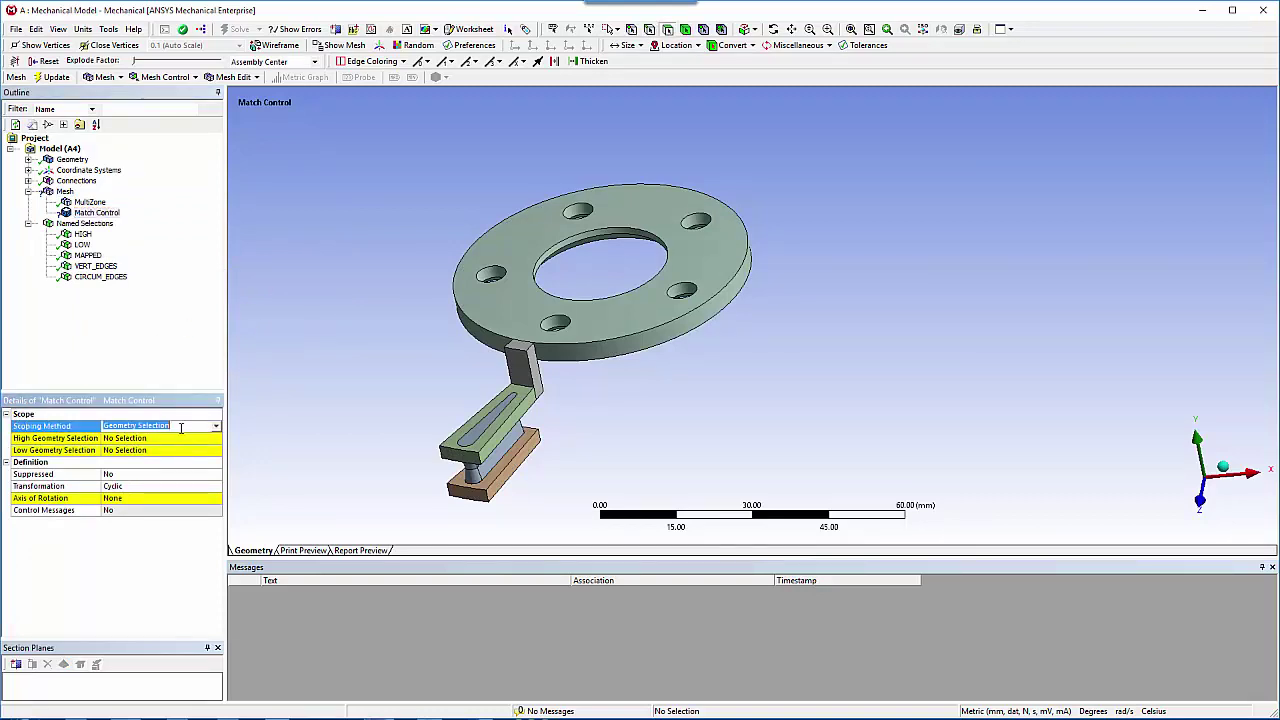
pyautogui.click(216, 426)
pyautogui.click(193, 450)
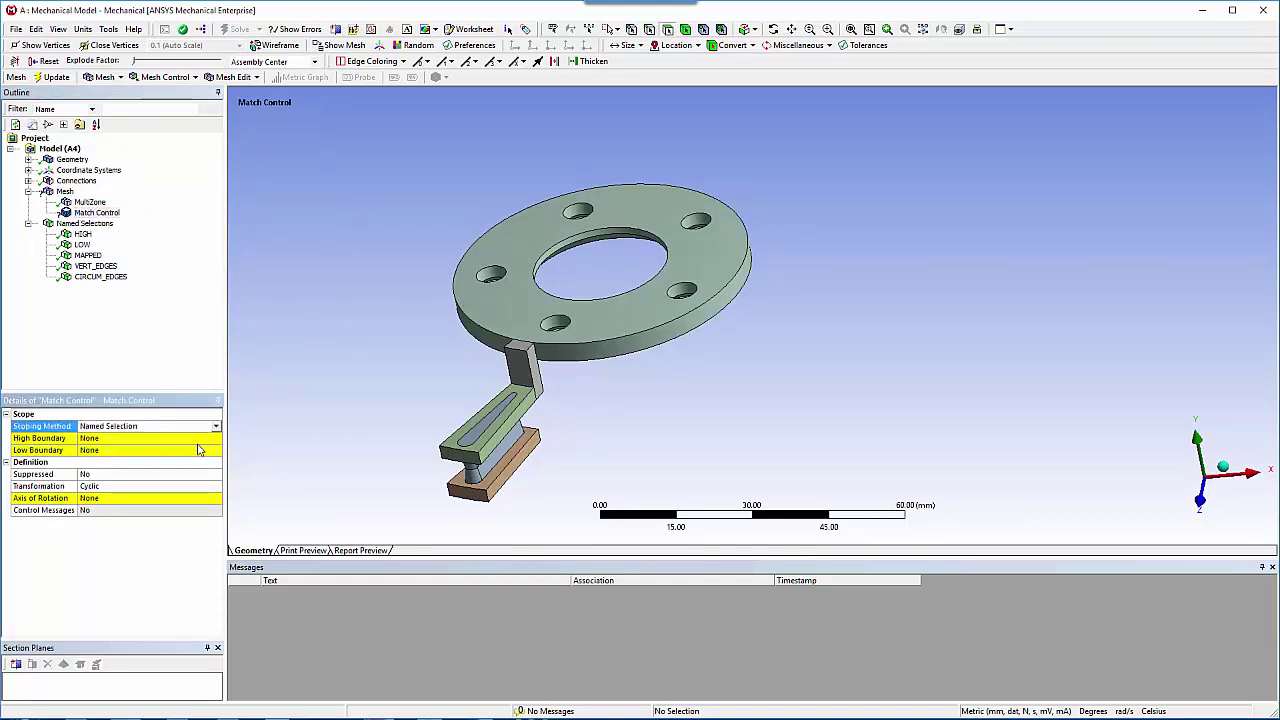
pyautogui.click(123, 438)
pyautogui.click(210, 437)
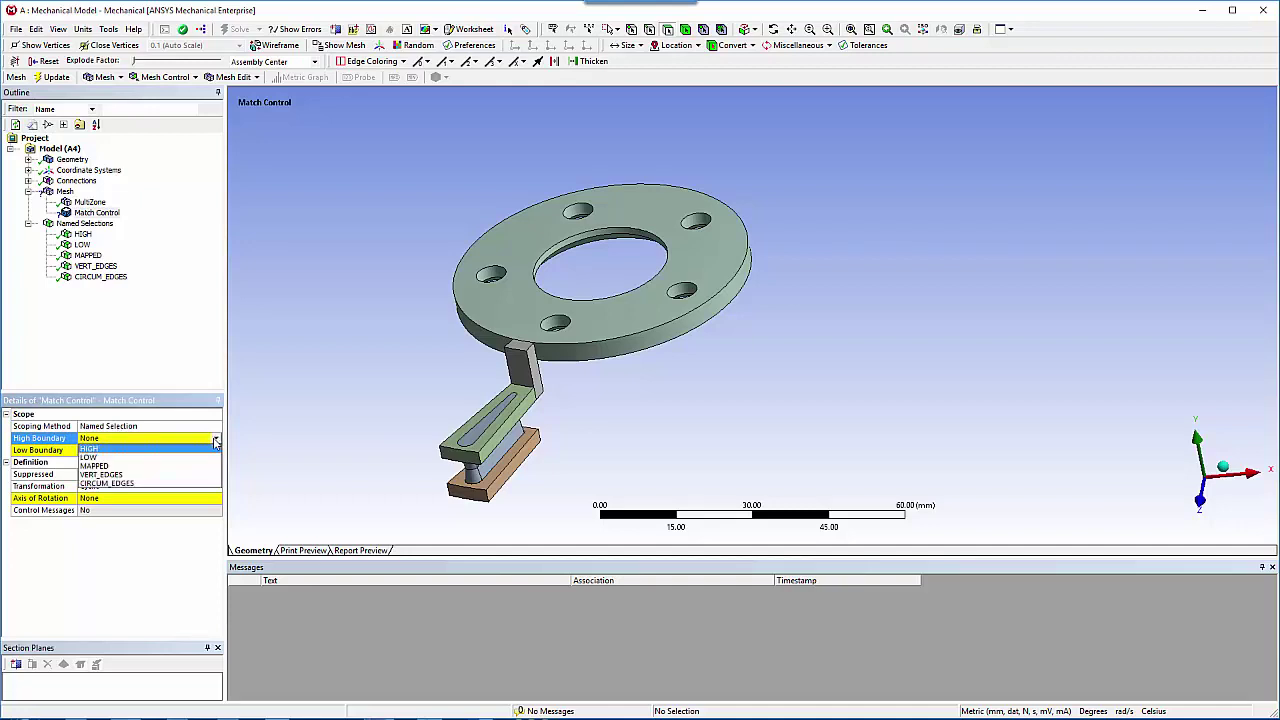
pyautogui.click(151, 452)
pyautogui.click(160, 451)
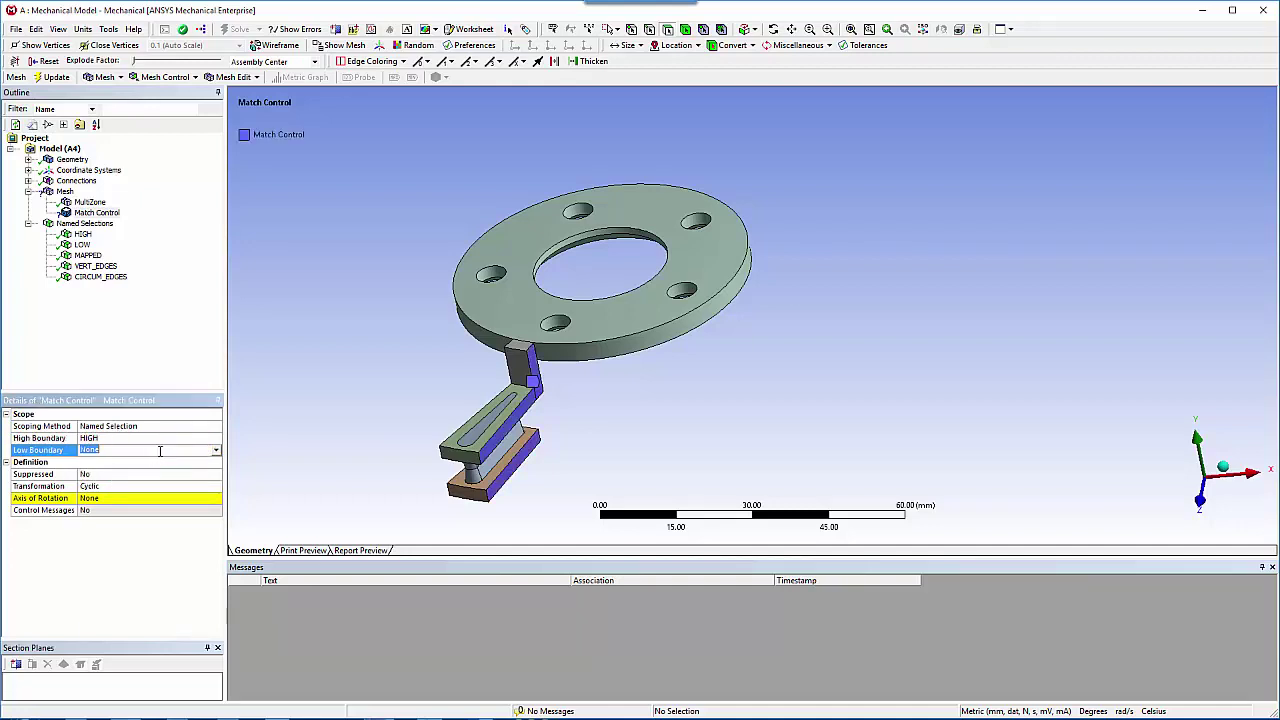
pyautogui.click(214, 451)
pyautogui.click(188, 474)
# Add a cylindrical coordinate system defined by global coordinates
pyautogui.click(88, 170)
pyautogui.rightClick(96, 172)
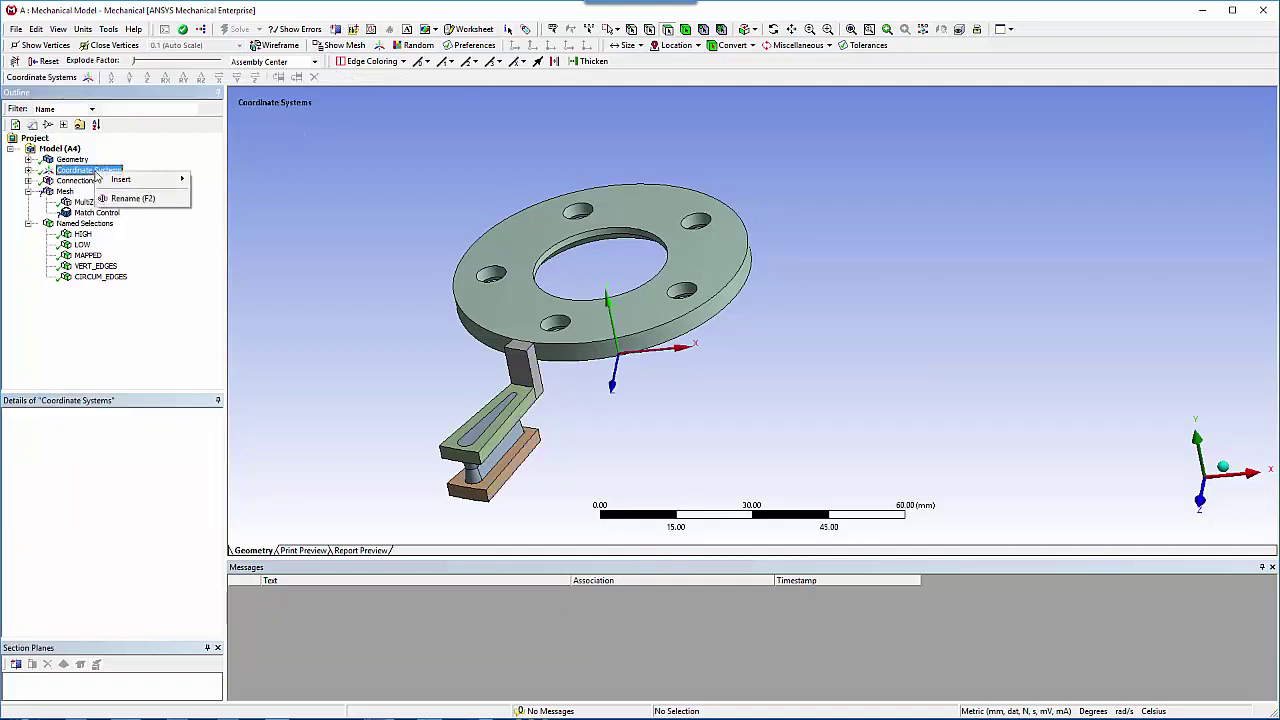
pyautogui.moveTo(116, 182)
pyautogui.click(237, 180)
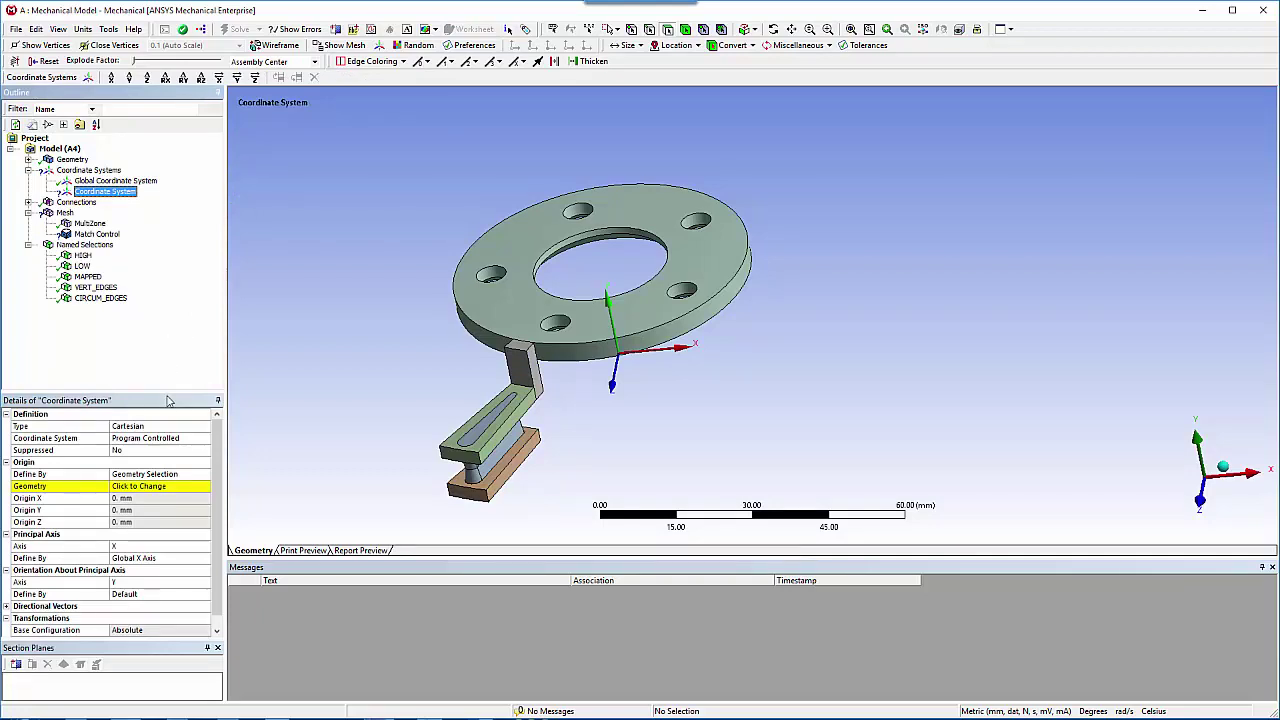
pyautogui.click(175, 427)
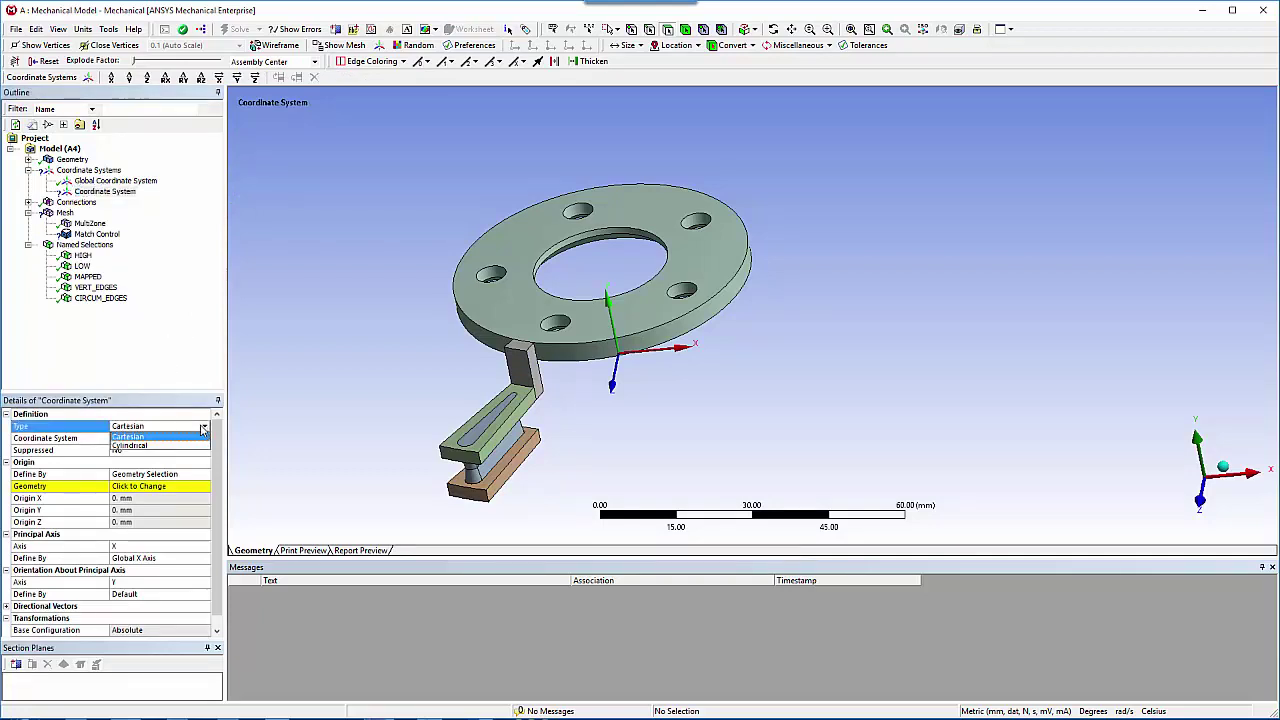
pyautogui.click(196, 450)
pyautogui.click(182, 474)
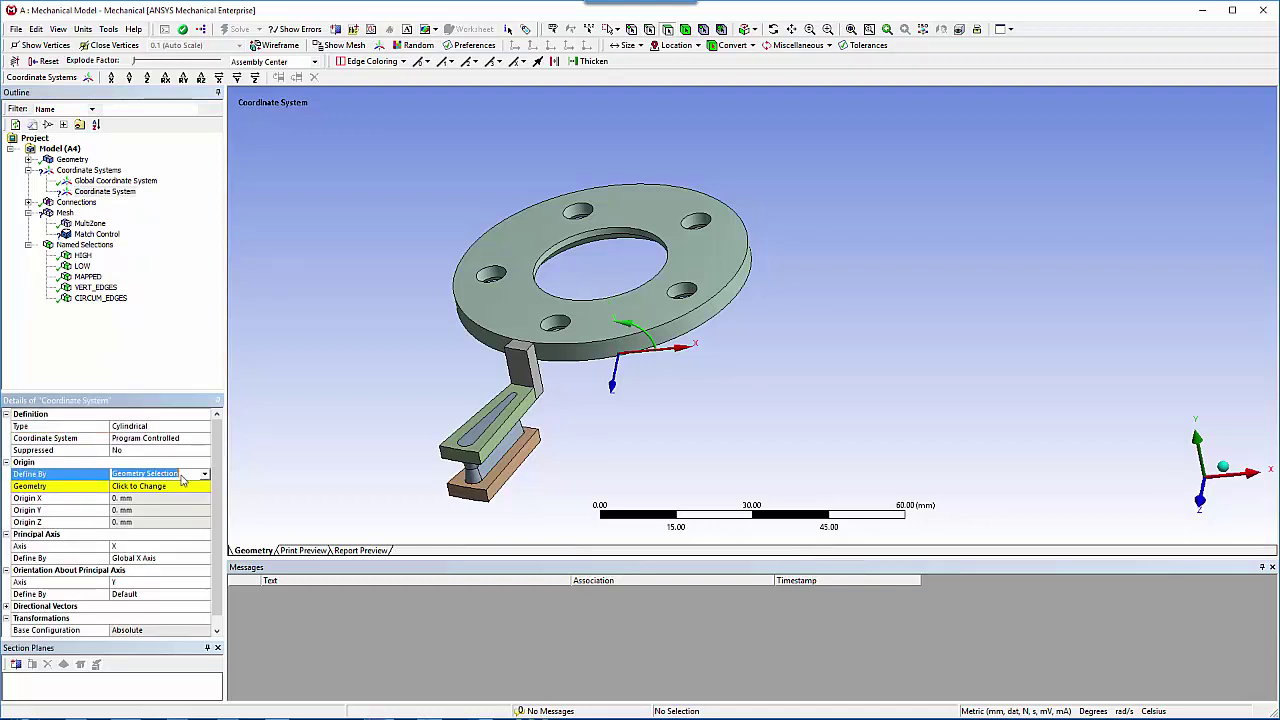
pyautogui.click(205, 476)
pyautogui.click(190, 499)
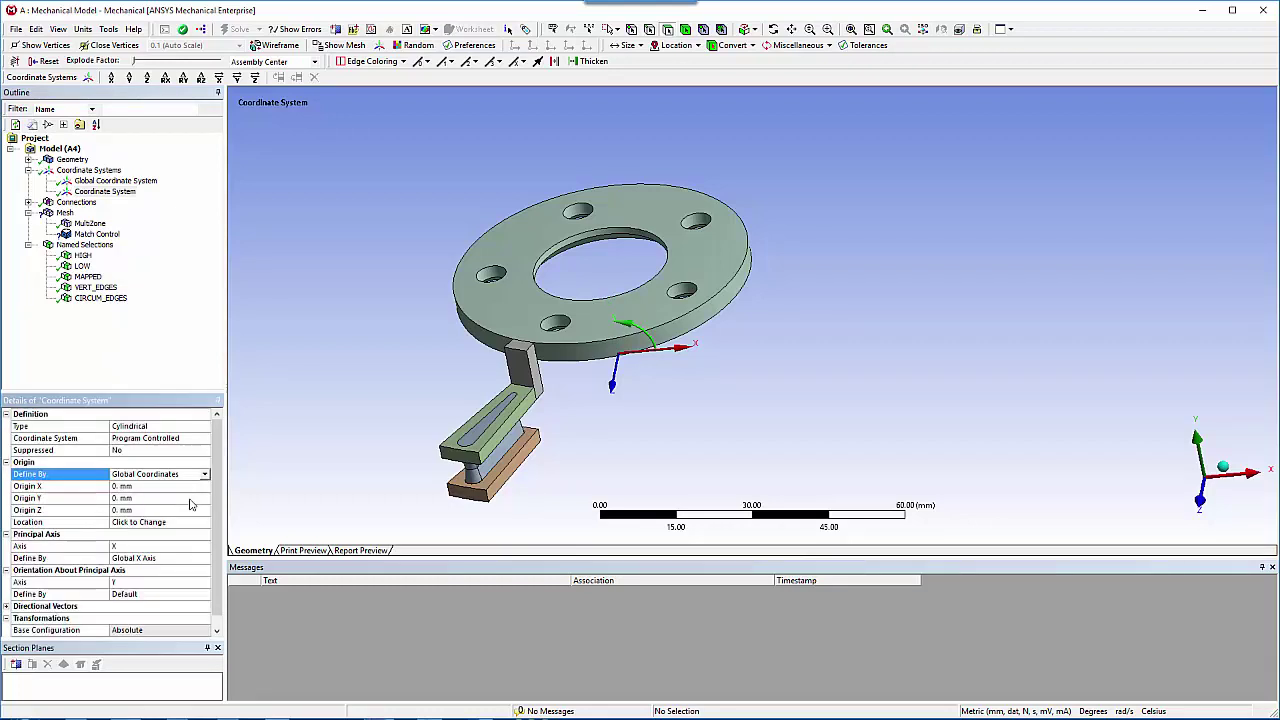
# Set the coordinate system's orientation axis to Z and its principal axis to X
pyautogui.click(150, 585)
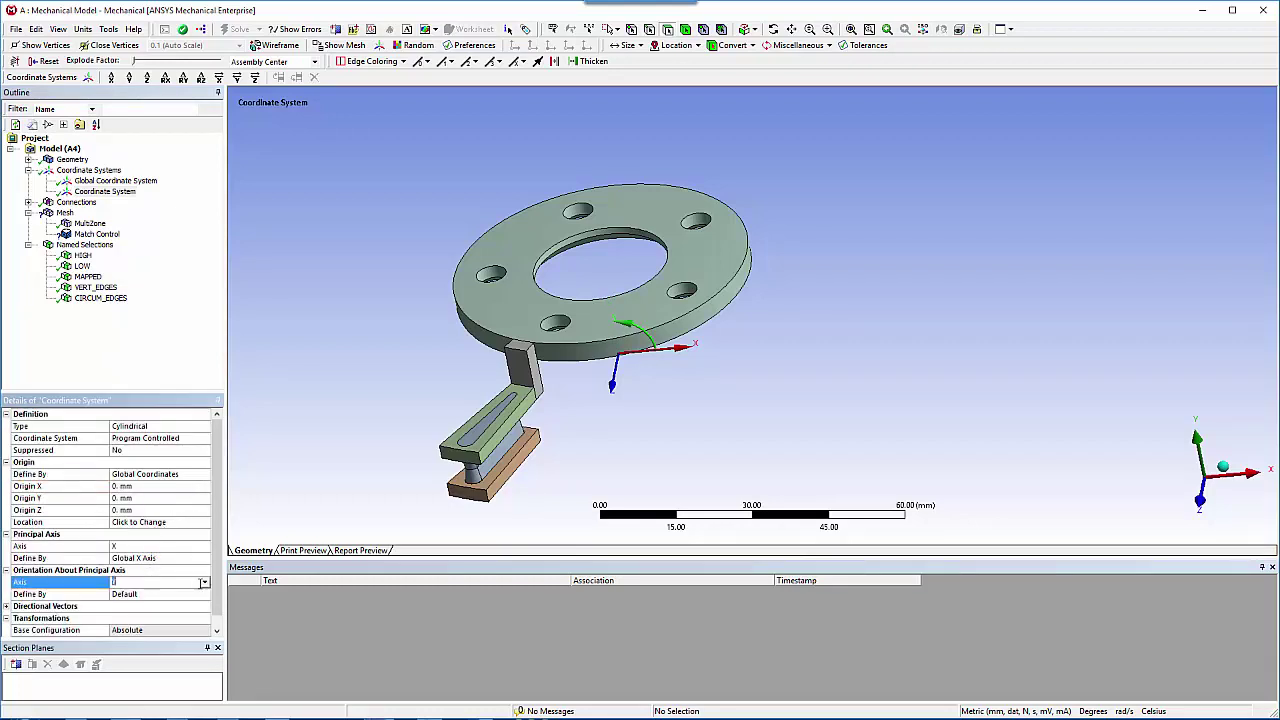
pyautogui.click(205, 582)
pyautogui.click(139, 600)
pyautogui.click(162, 546)
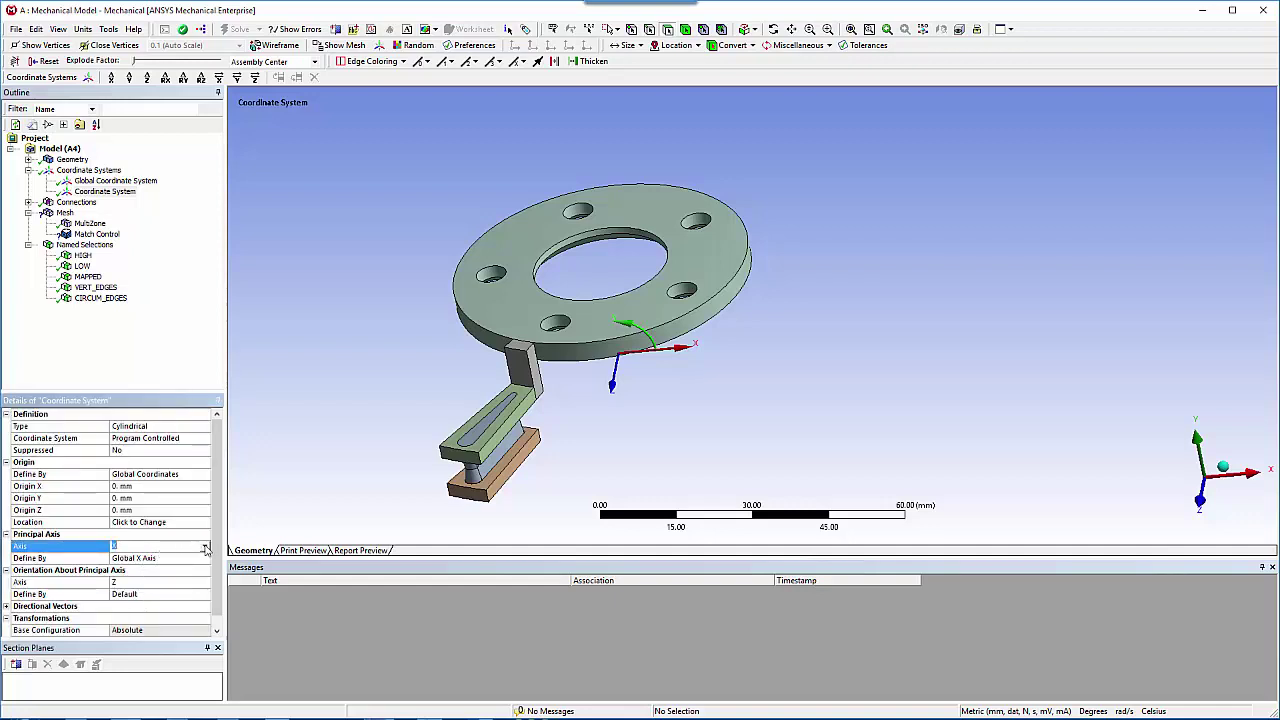
pyautogui.click(205, 548)
pyautogui.click(181, 567)
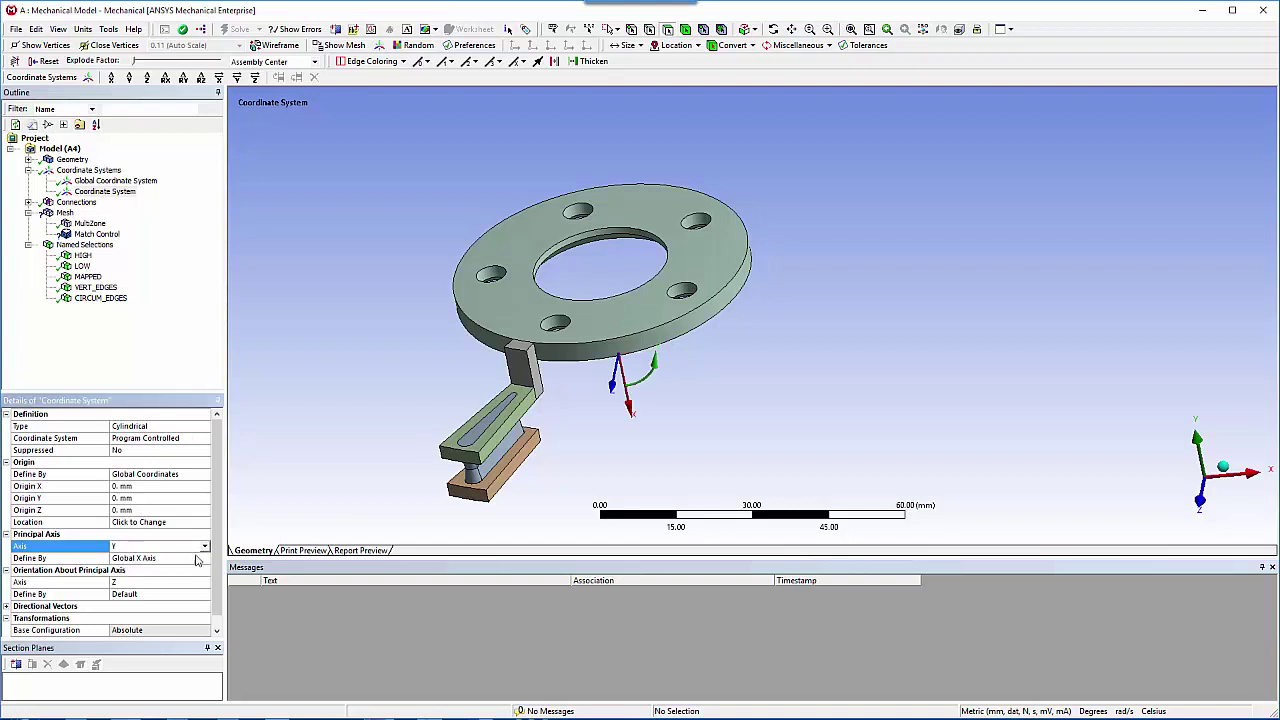
pyautogui.click(205, 547)
pyautogui.click(184, 579)
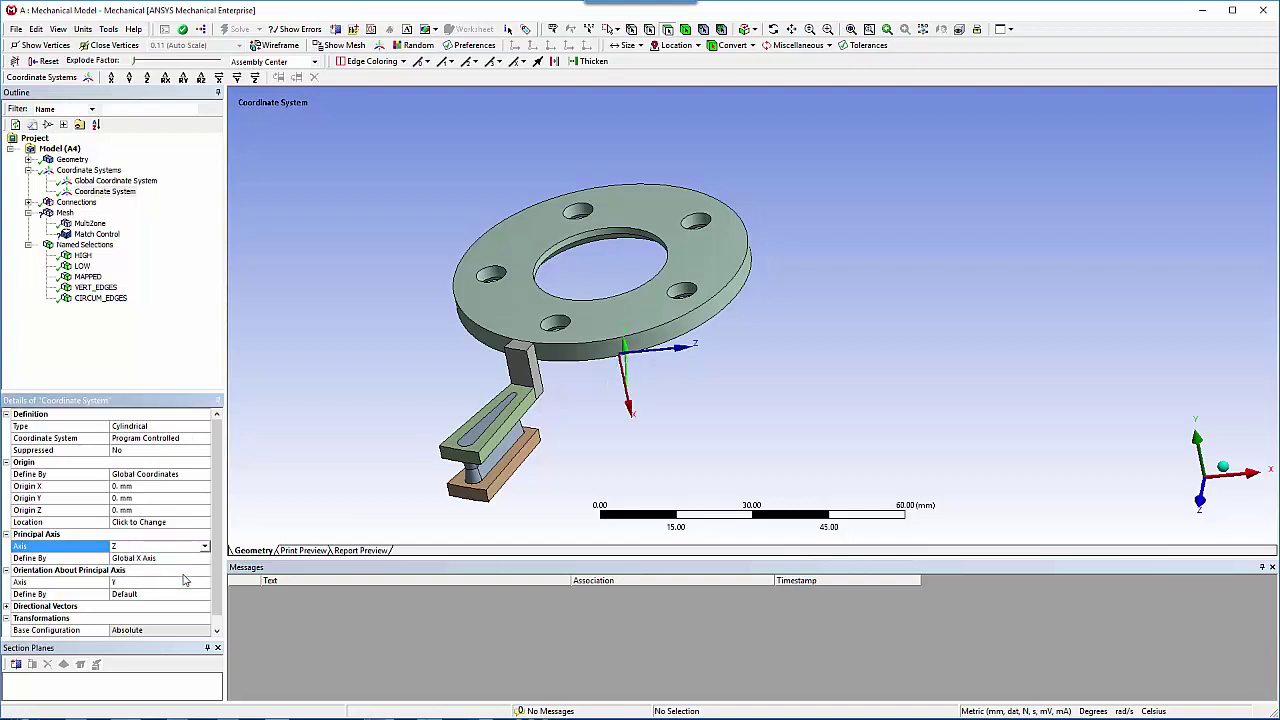
pyautogui.click(204, 547)
pyautogui.click(175, 556)
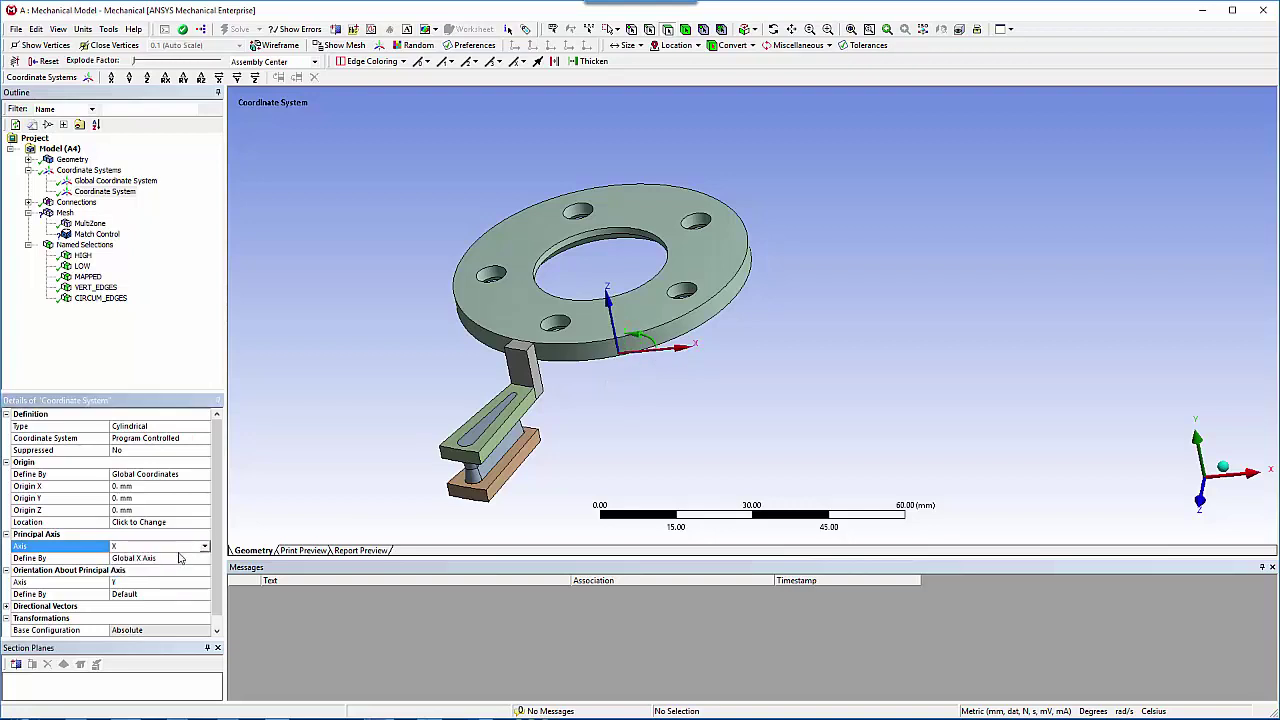
# Make the new coordinate system the match control's axis of rotation
pyautogui.click(117, 238)
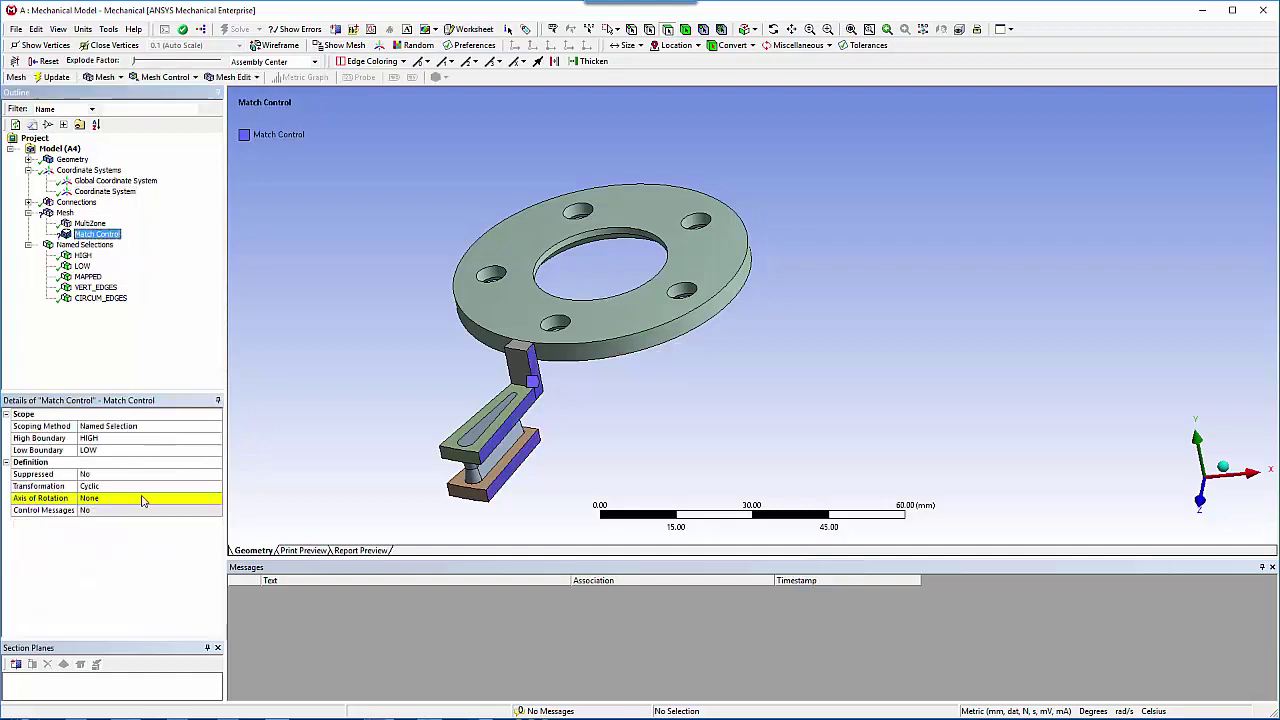
pyautogui.click(200, 499)
pyautogui.click(216, 499)
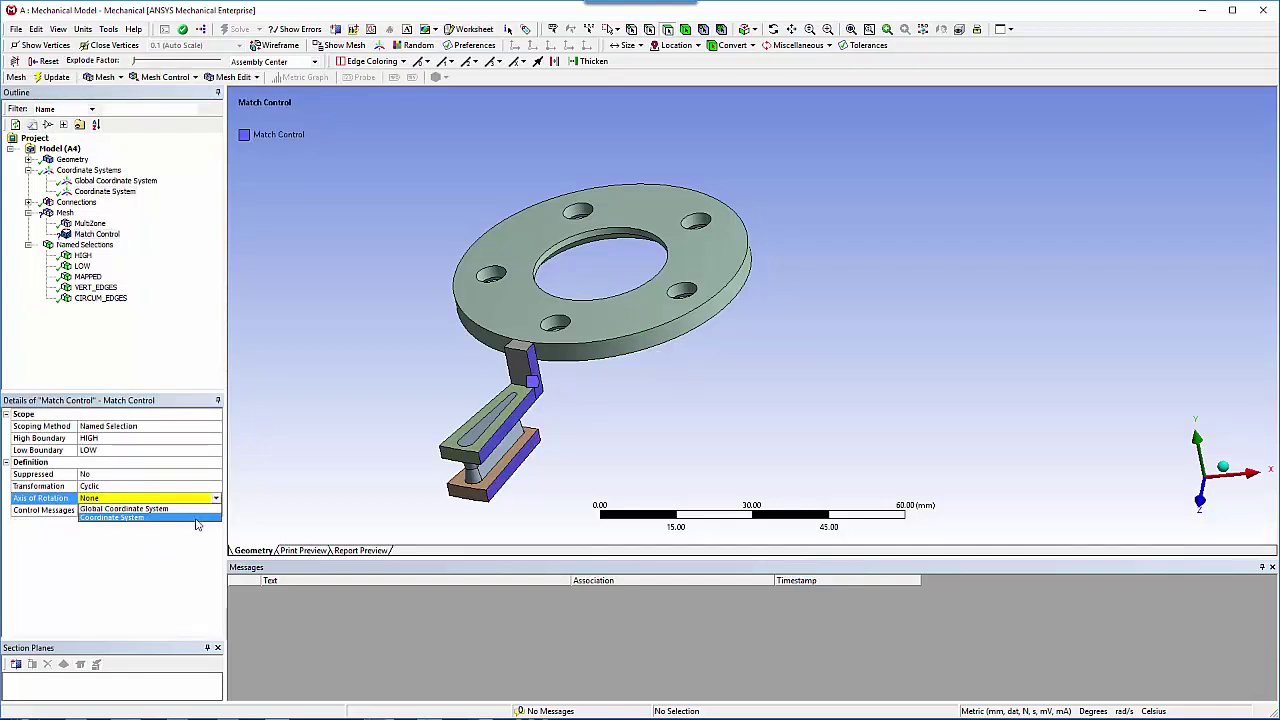
pyautogui.click(197, 521)
pyautogui.rightClick(70, 214)
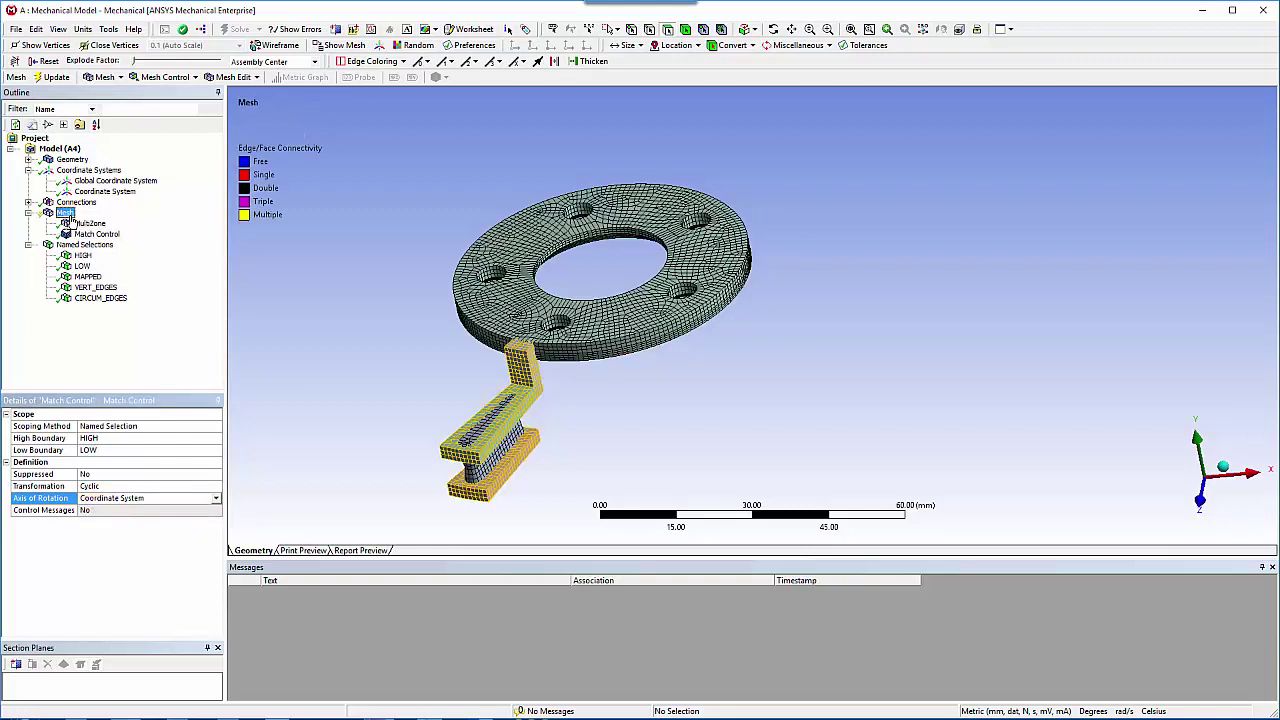
# Insert a mesh sizing scoped to the CIRCUM_EDGES named selection
pyautogui.moveTo(85, 229)
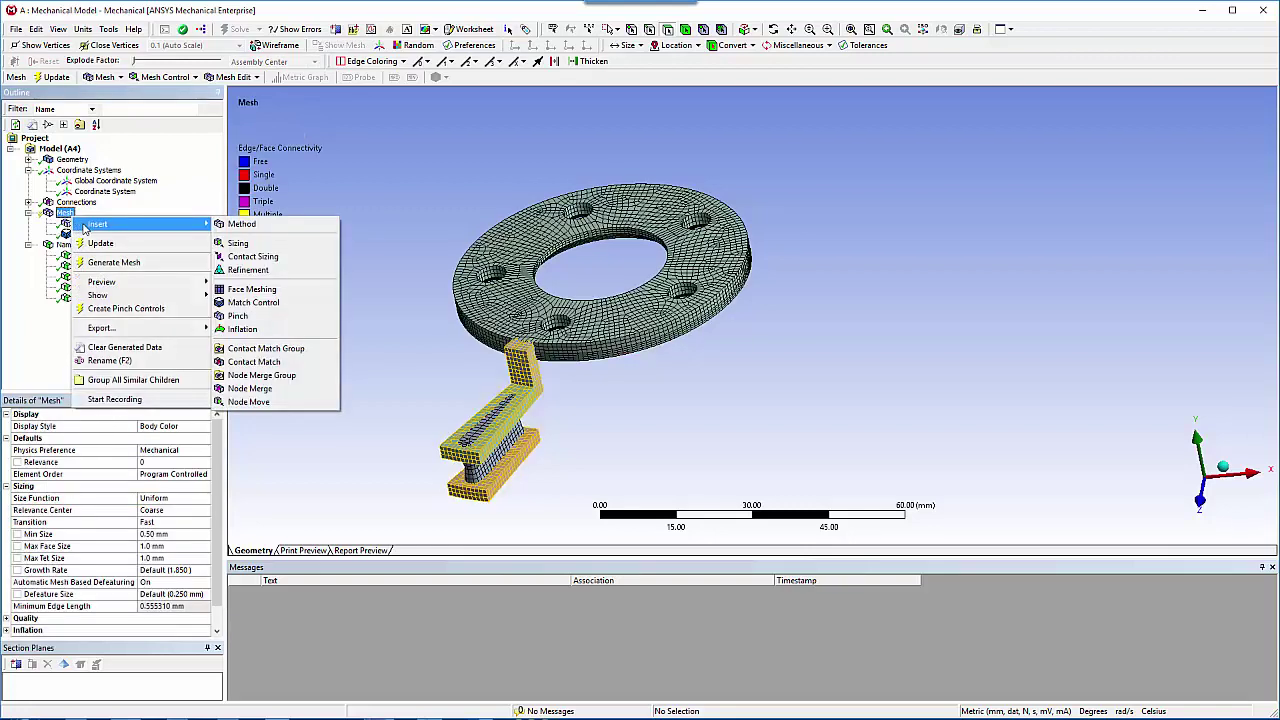
pyautogui.click(240, 246)
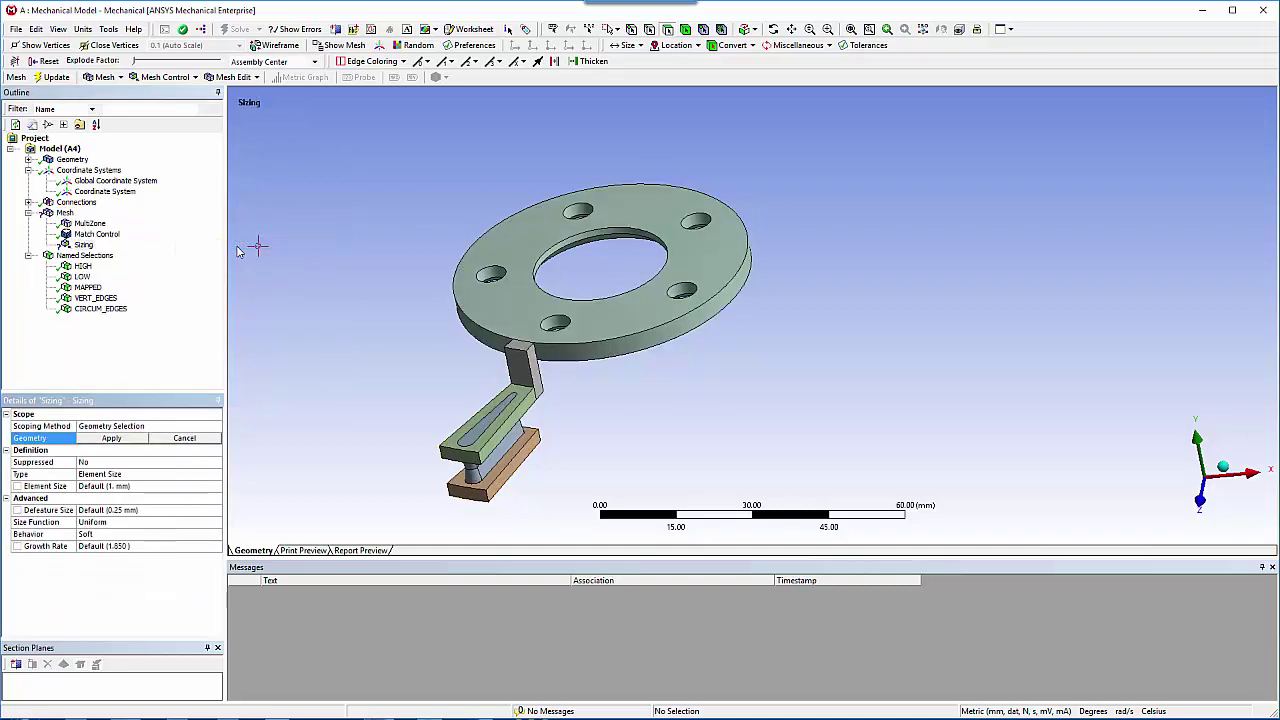
pyautogui.click(179, 426)
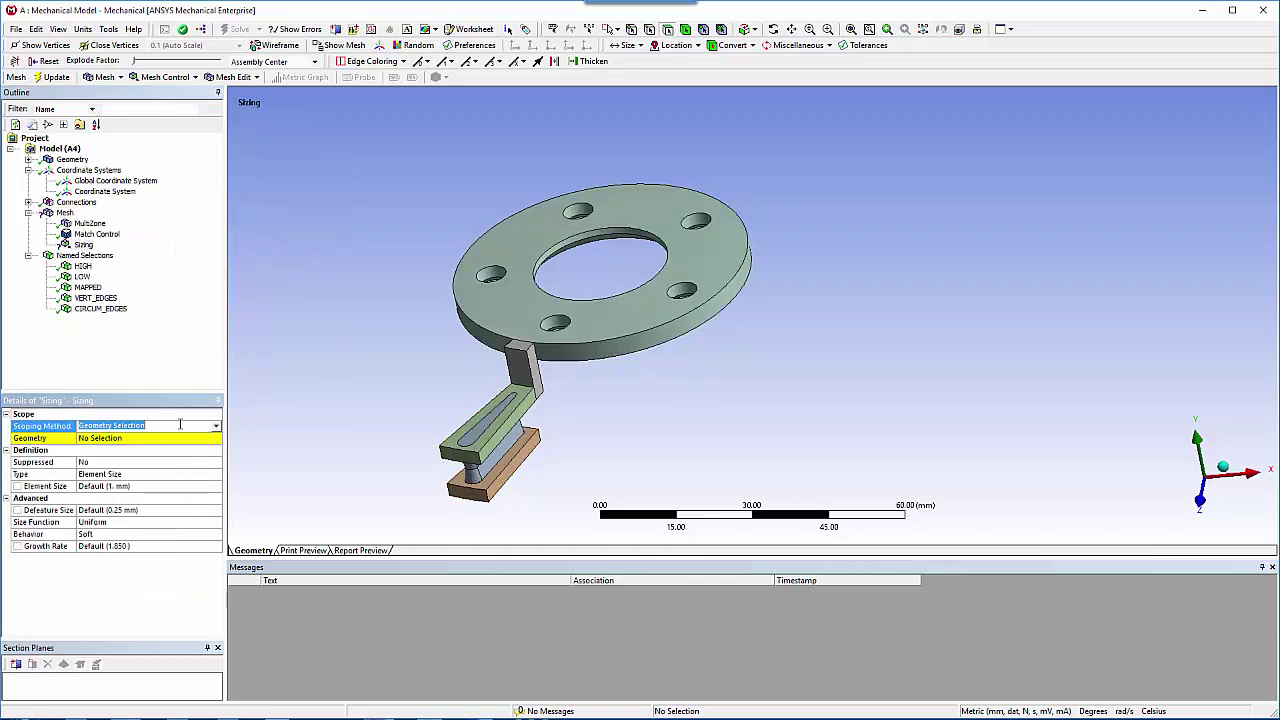
pyautogui.click(215, 426)
pyautogui.click(199, 450)
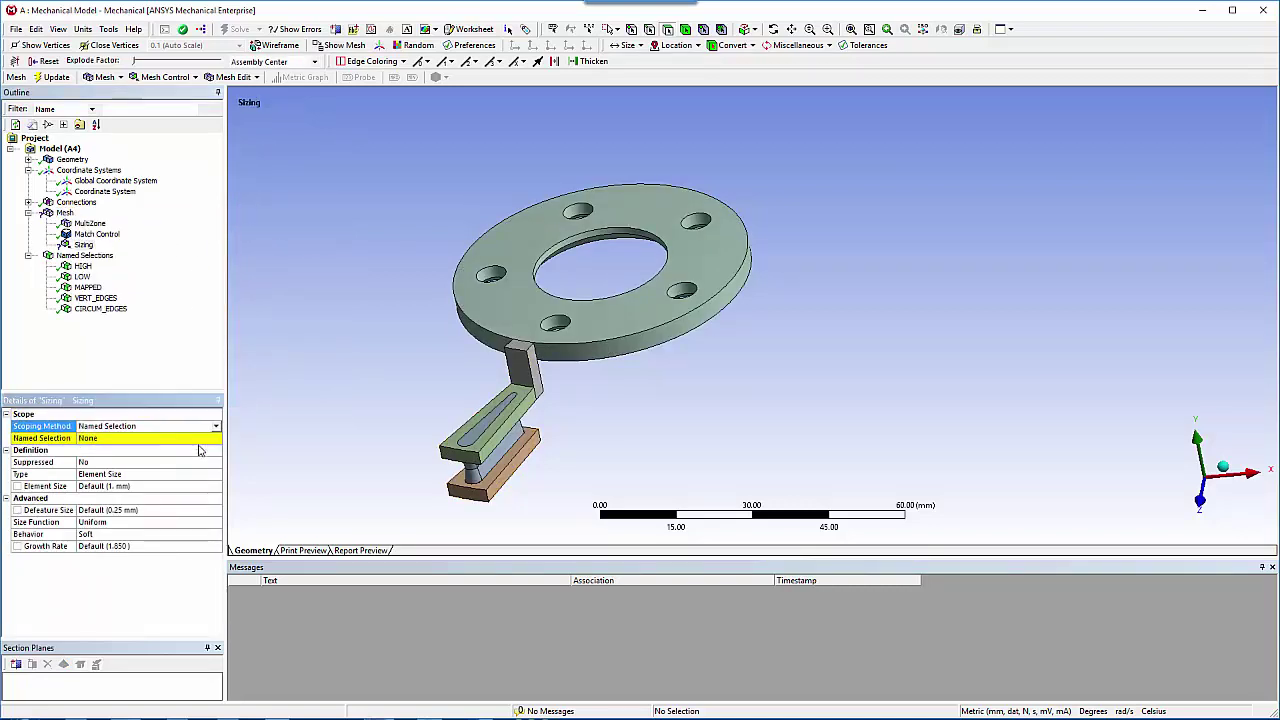
pyautogui.click(113, 440)
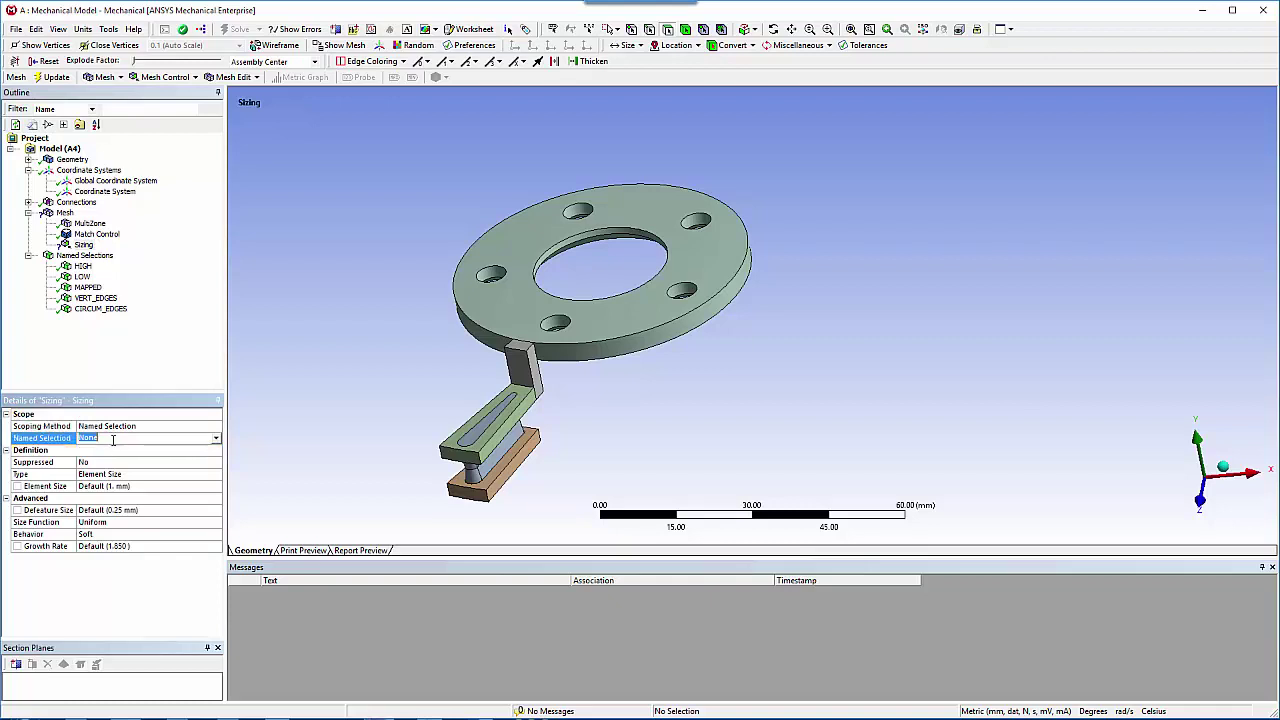
pyautogui.click(216, 440)
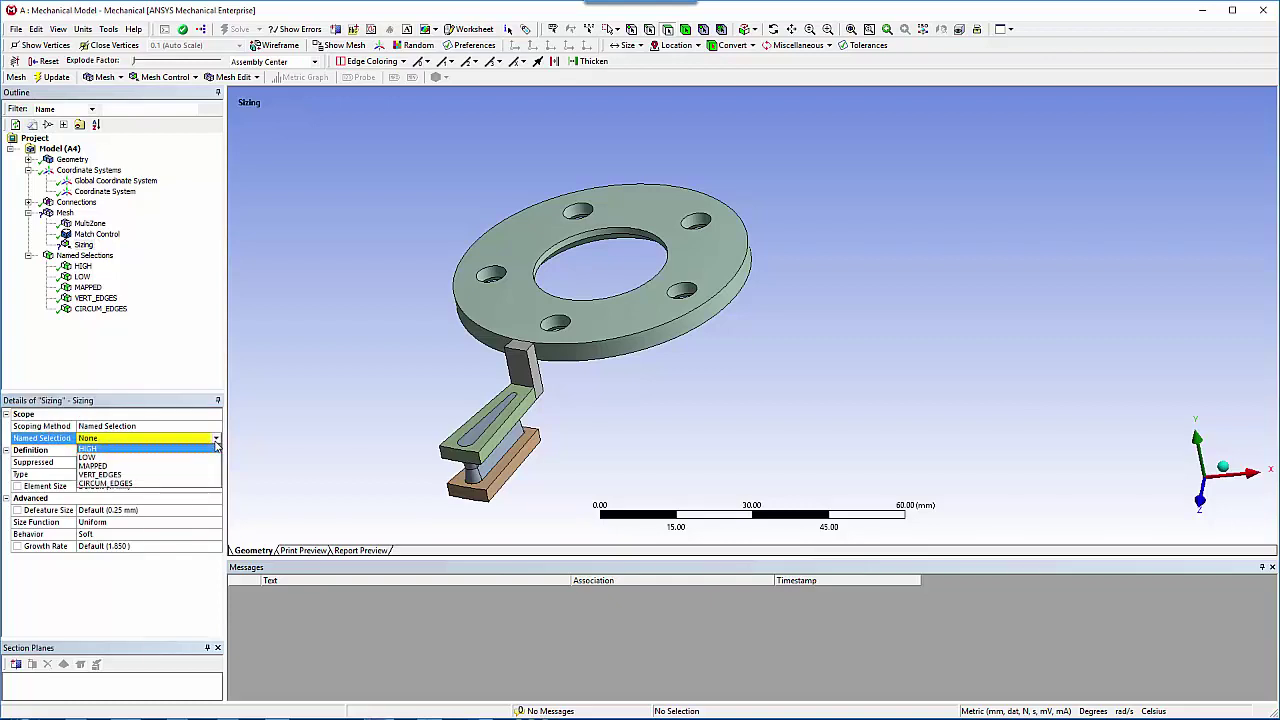
pyautogui.click(208, 484)
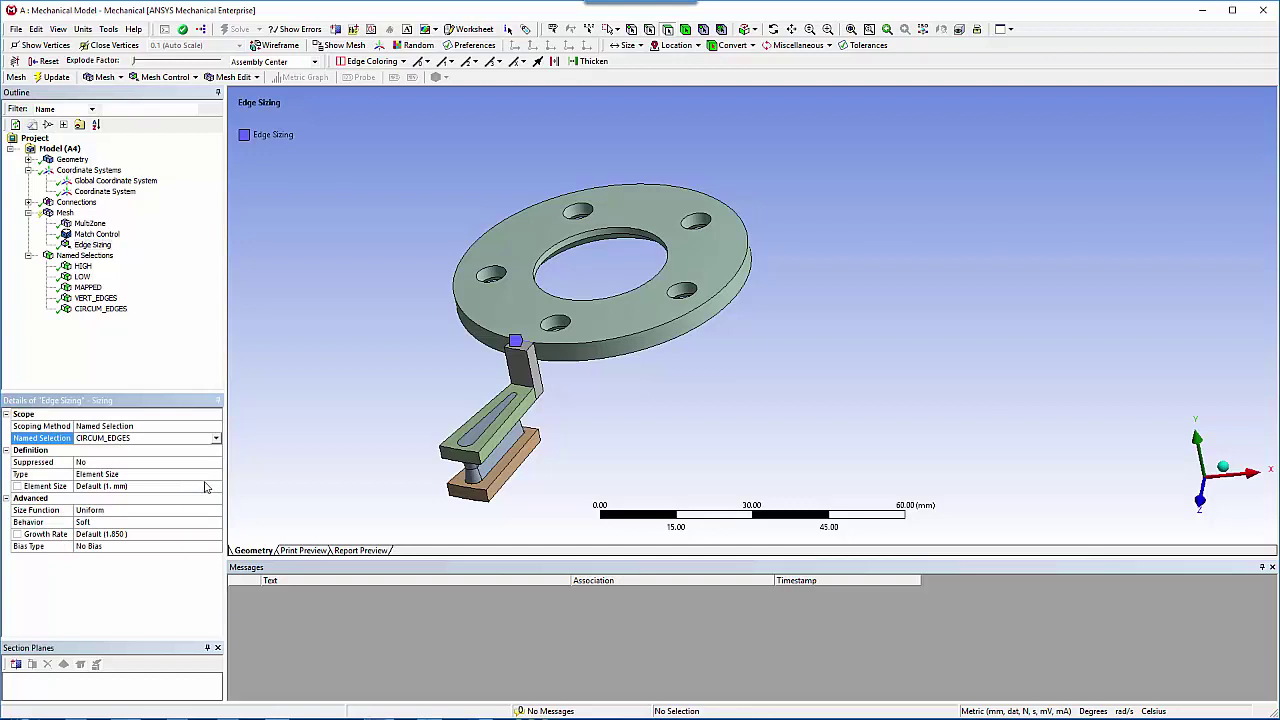
# Set the edge sizing to 6 divisions with Hard behavior
pyautogui.click(157, 478)
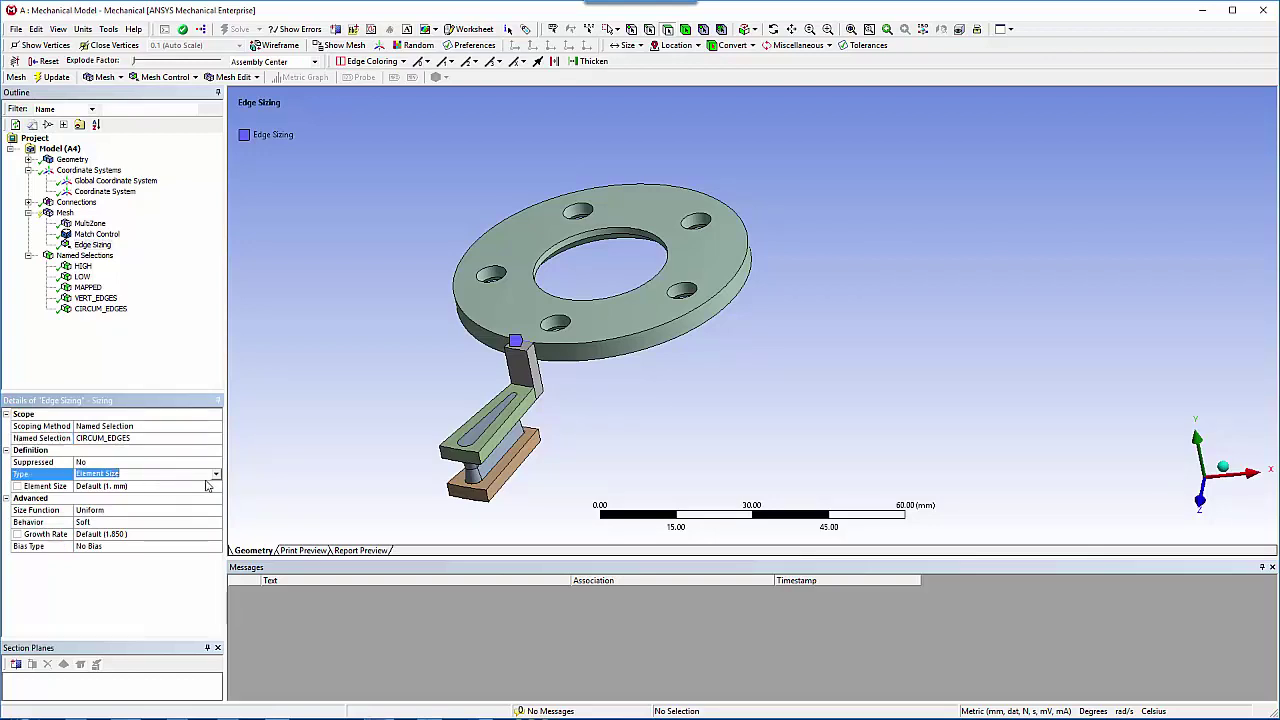
pyautogui.click(216, 474)
pyautogui.click(214, 493)
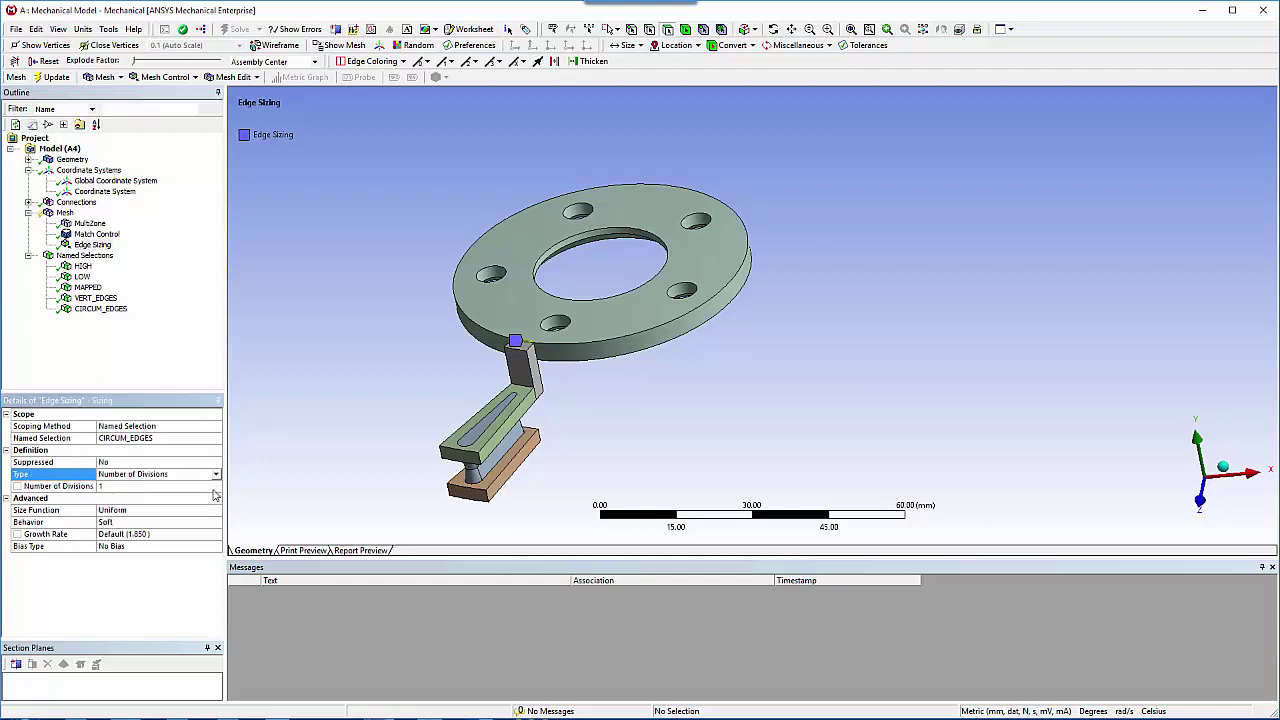
pyautogui.click(186, 489)
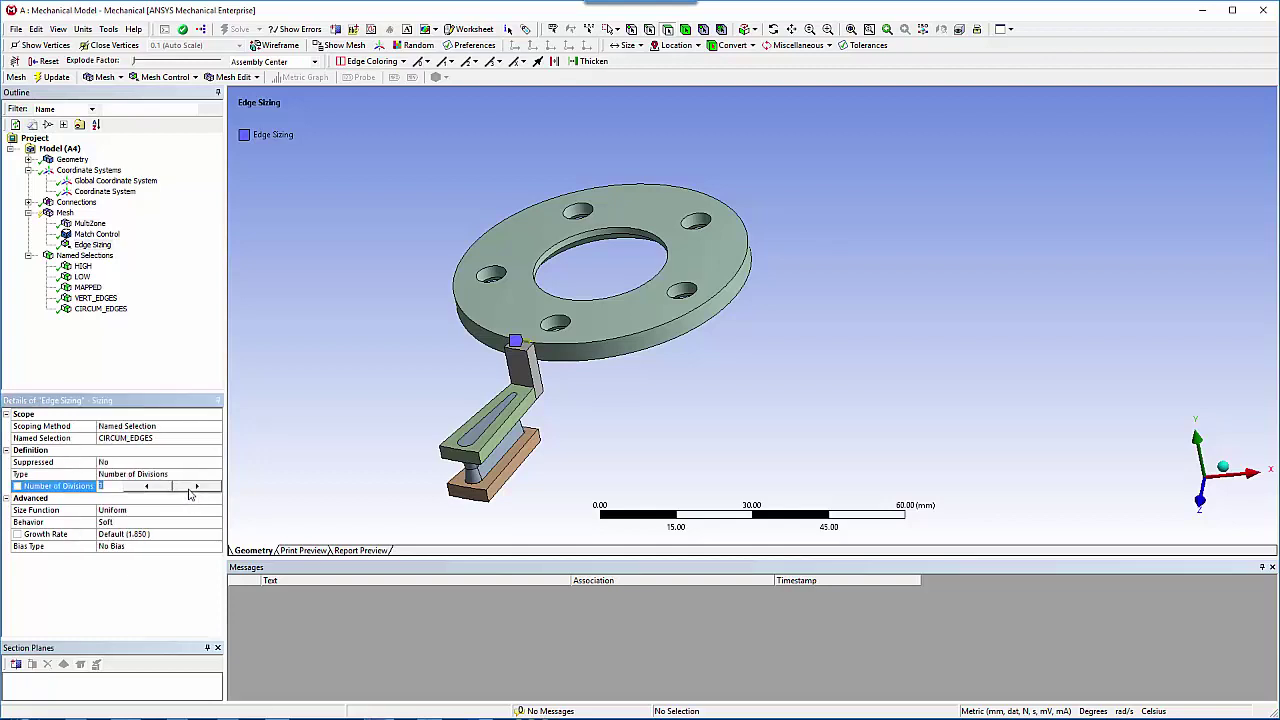
pyautogui.write('5')
pyautogui.click(189, 488)
pyautogui.click(140, 523)
pyautogui.click(215, 522)
pyautogui.click(191, 543)
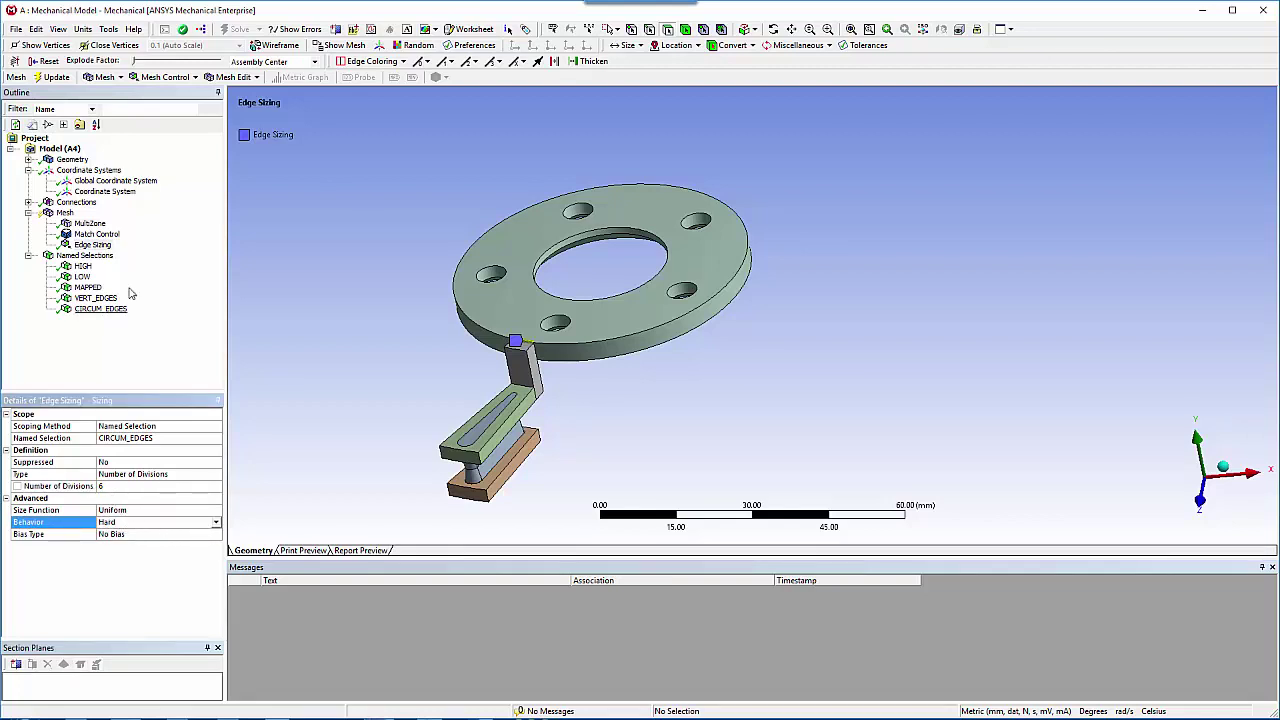
# Insert a second mesh sizing scoped to the VERT_EDGES named selection
pyautogui.rightClick(70, 214)
pyautogui.moveTo(150, 219)
pyautogui.click(237, 248)
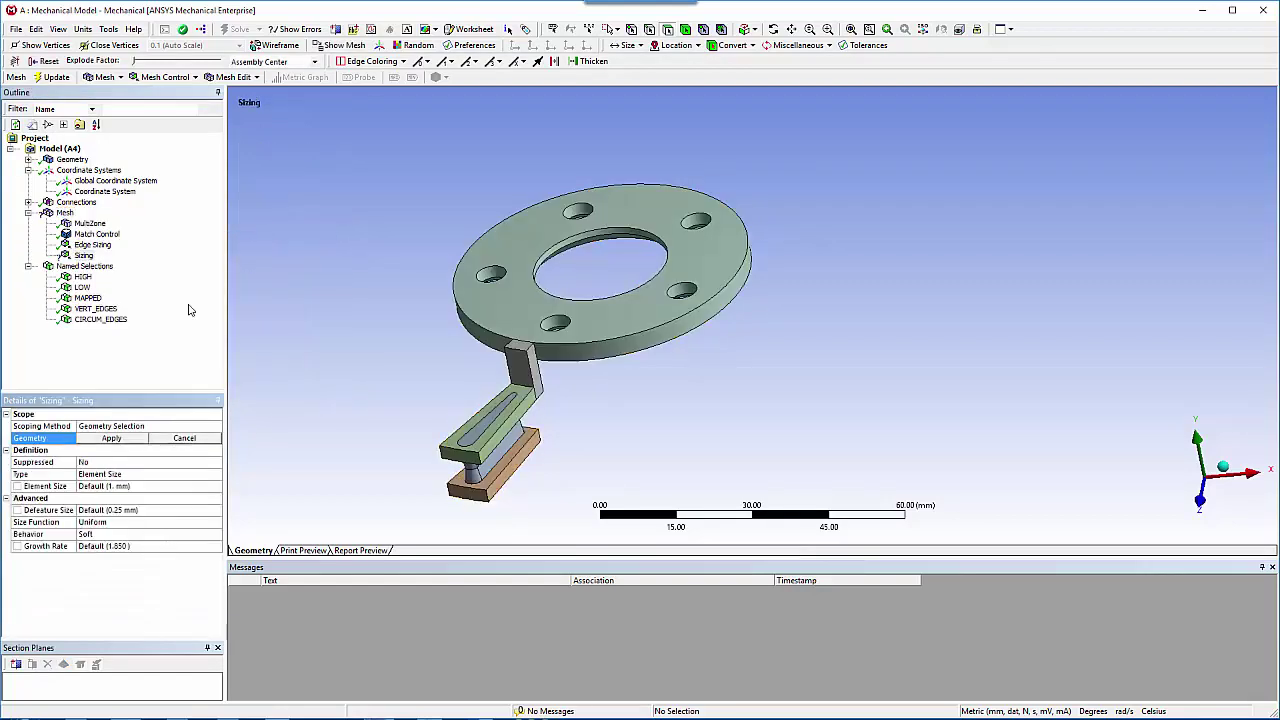
pyautogui.click(154, 426)
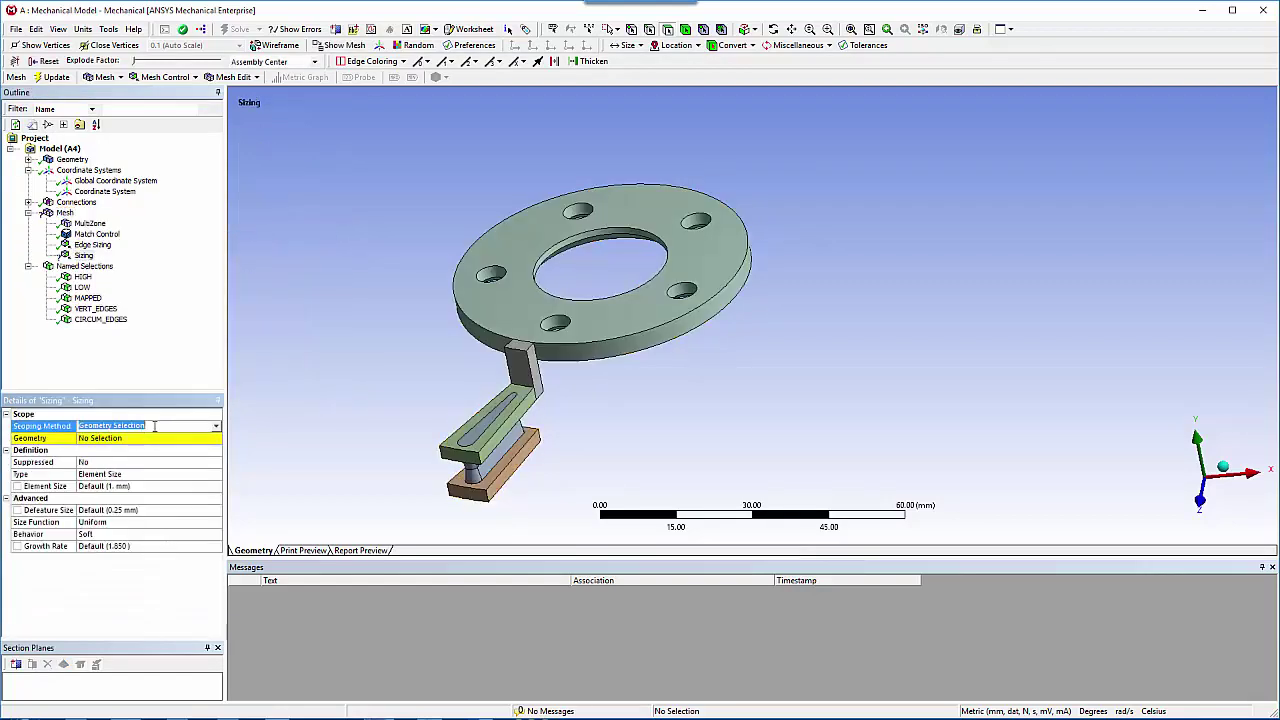
pyautogui.click(215, 429)
pyautogui.click(143, 447)
pyautogui.click(148, 440)
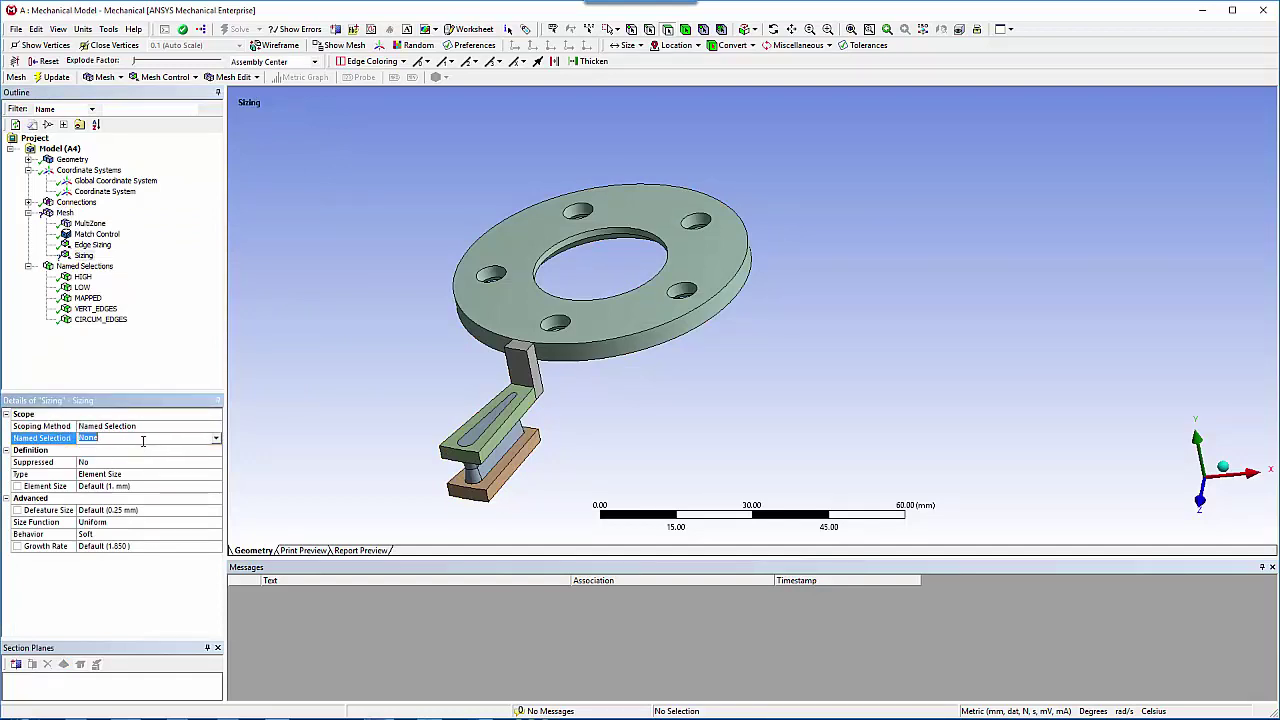
pyautogui.click(215, 440)
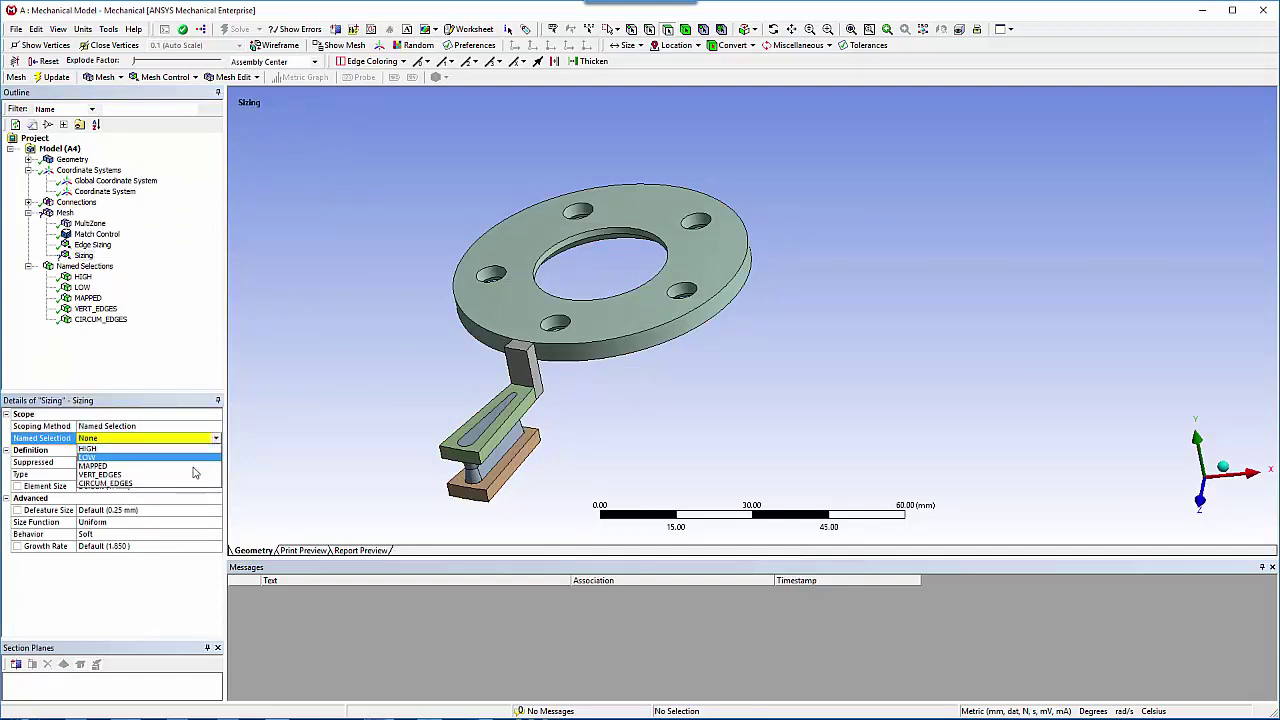
pyautogui.click(194, 479)
# Set this edge sizing to 5 divisions with Hard behavior
pyautogui.click(200, 474)
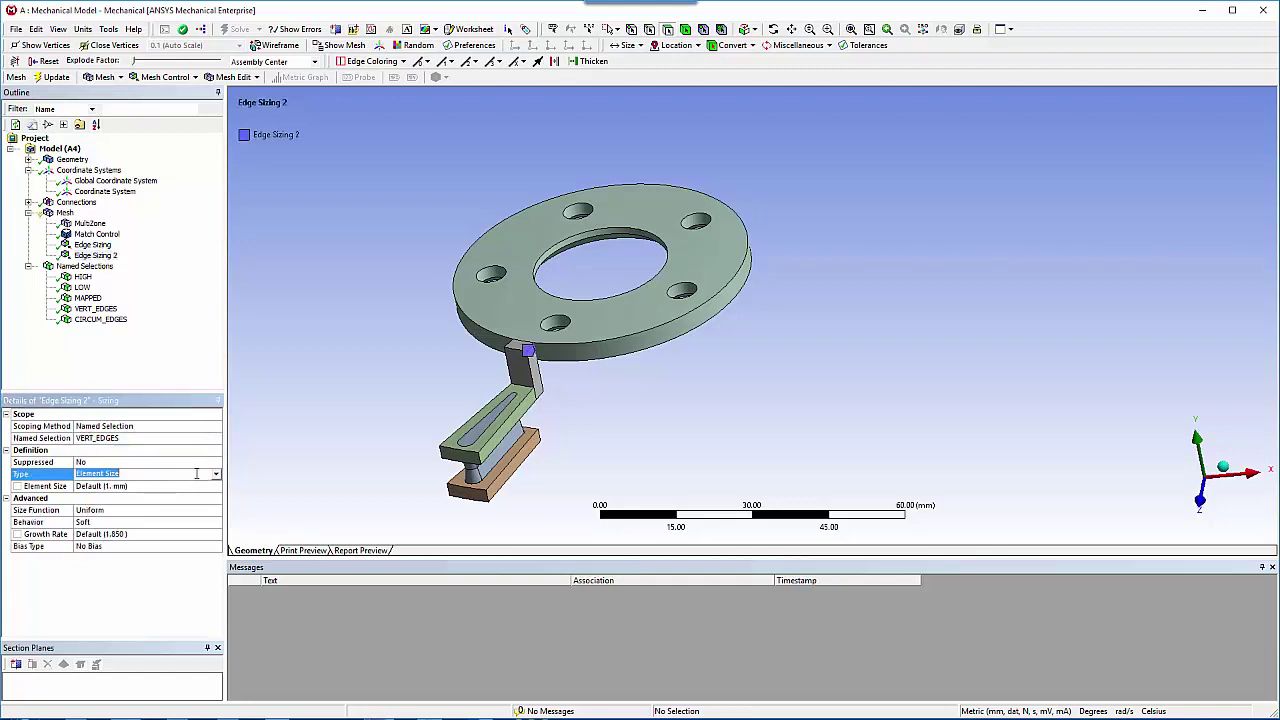
pyautogui.click(217, 475)
pyautogui.click(198, 492)
pyautogui.click(200, 486)
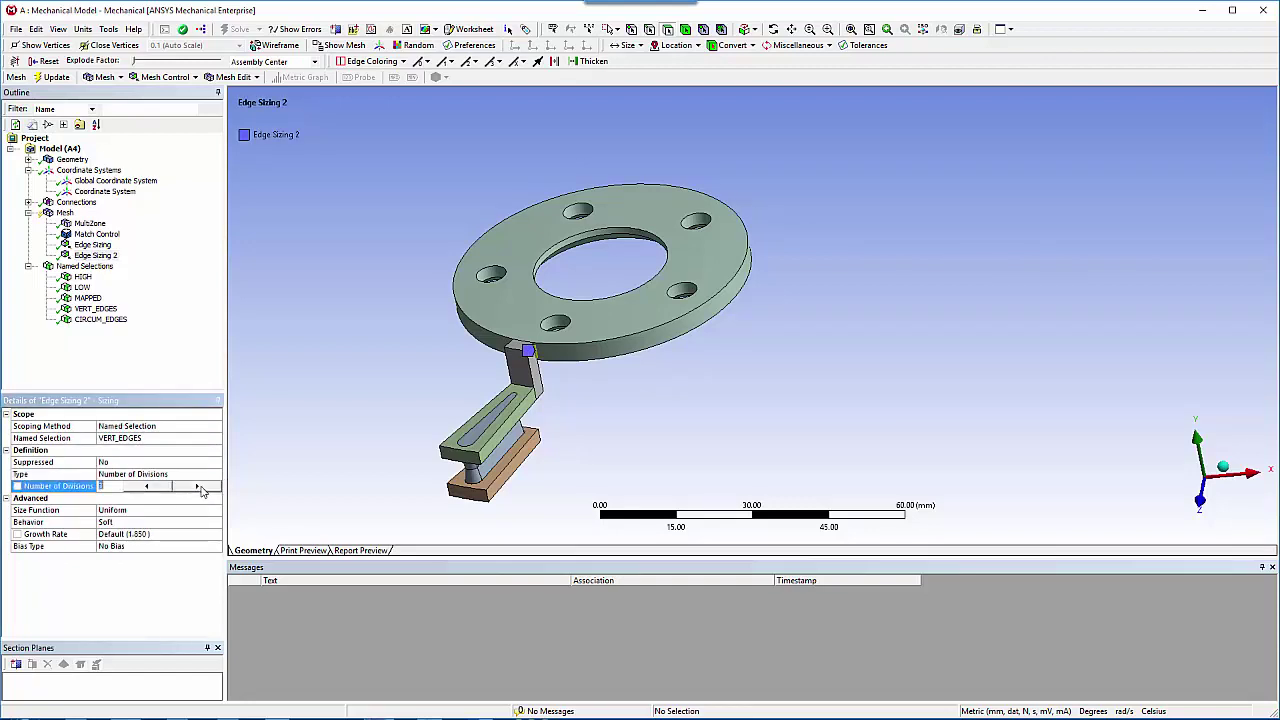
pyautogui.click(198, 486)
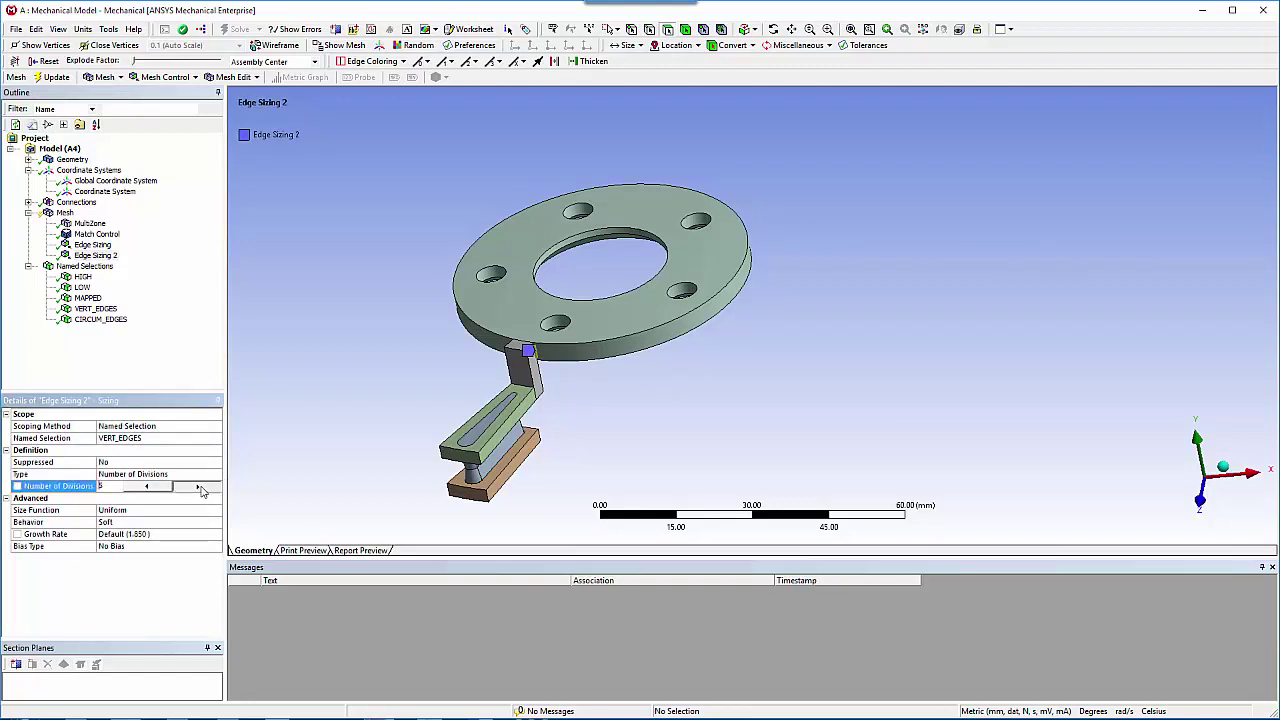
pyautogui.click(160, 525)
pyautogui.click(215, 522)
pyautogui.click(205, 543)
pyautogui.rightClick(64, 214)
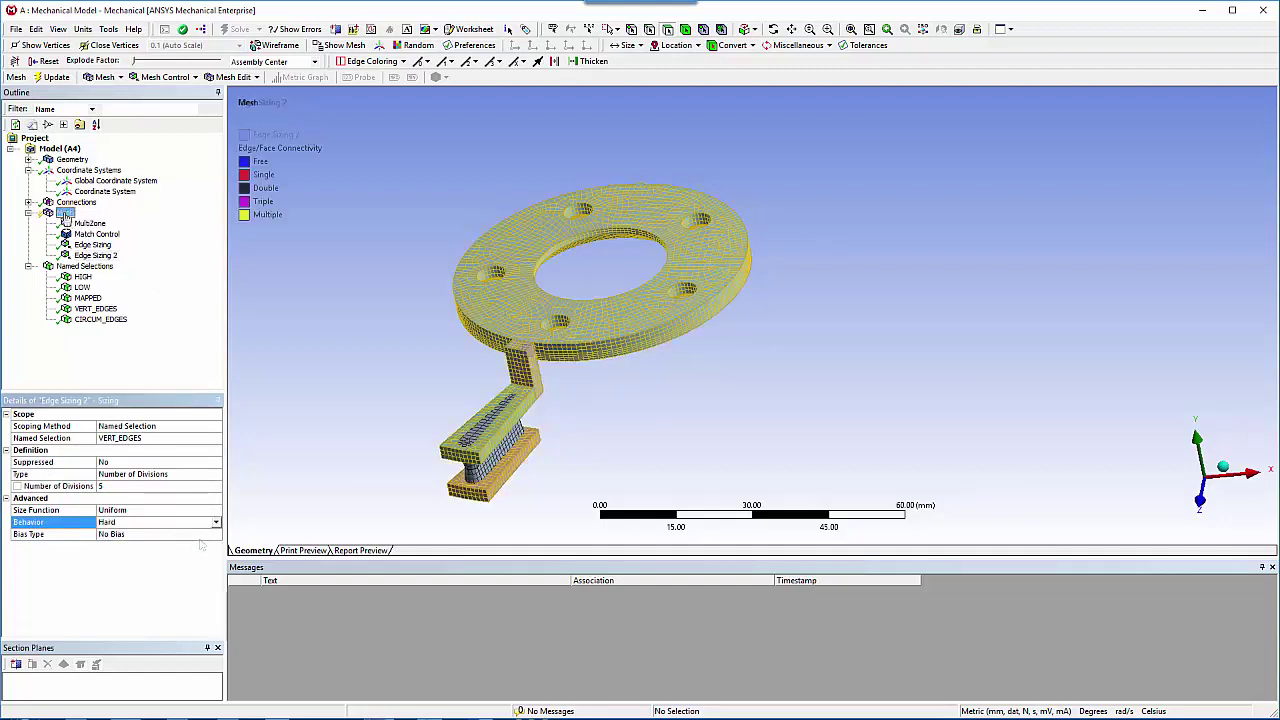
# Add a Face Meshing control scoped to the Named Selection MAPPED
pyautogui.moveTo(78, 222)
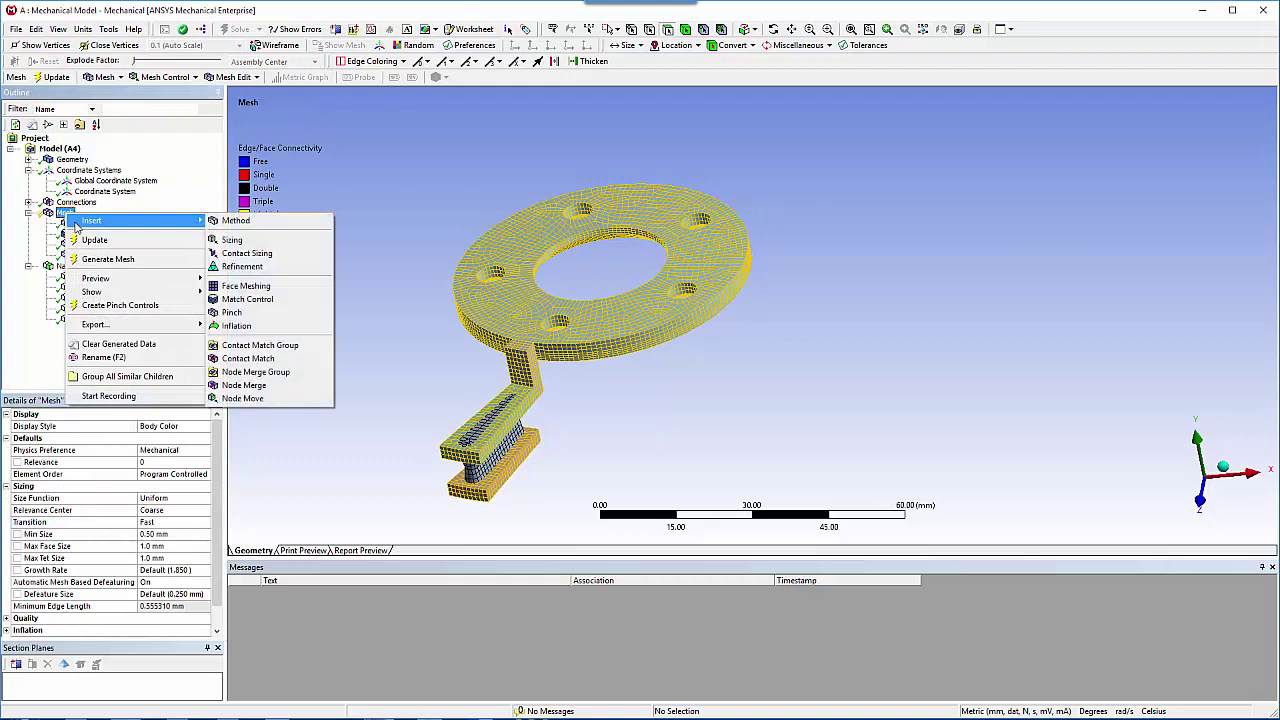
pyautogui.click(262, 286)
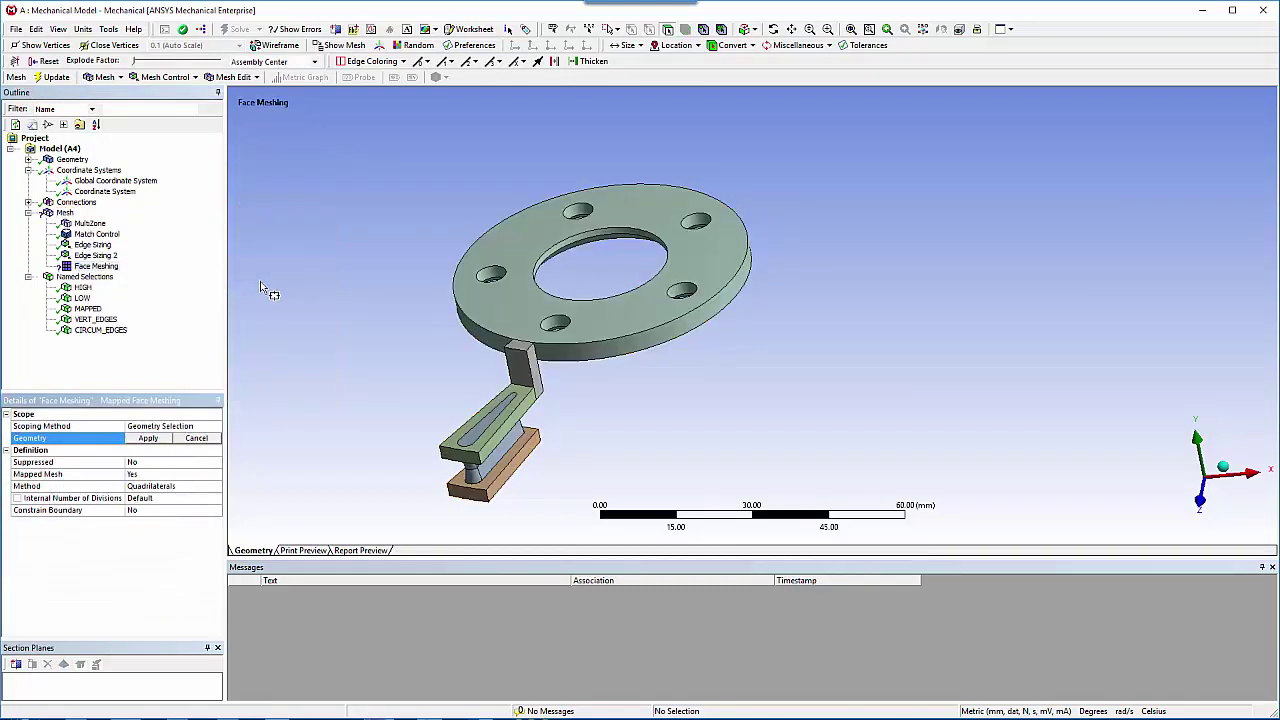
pyautogui.click(181, 427)
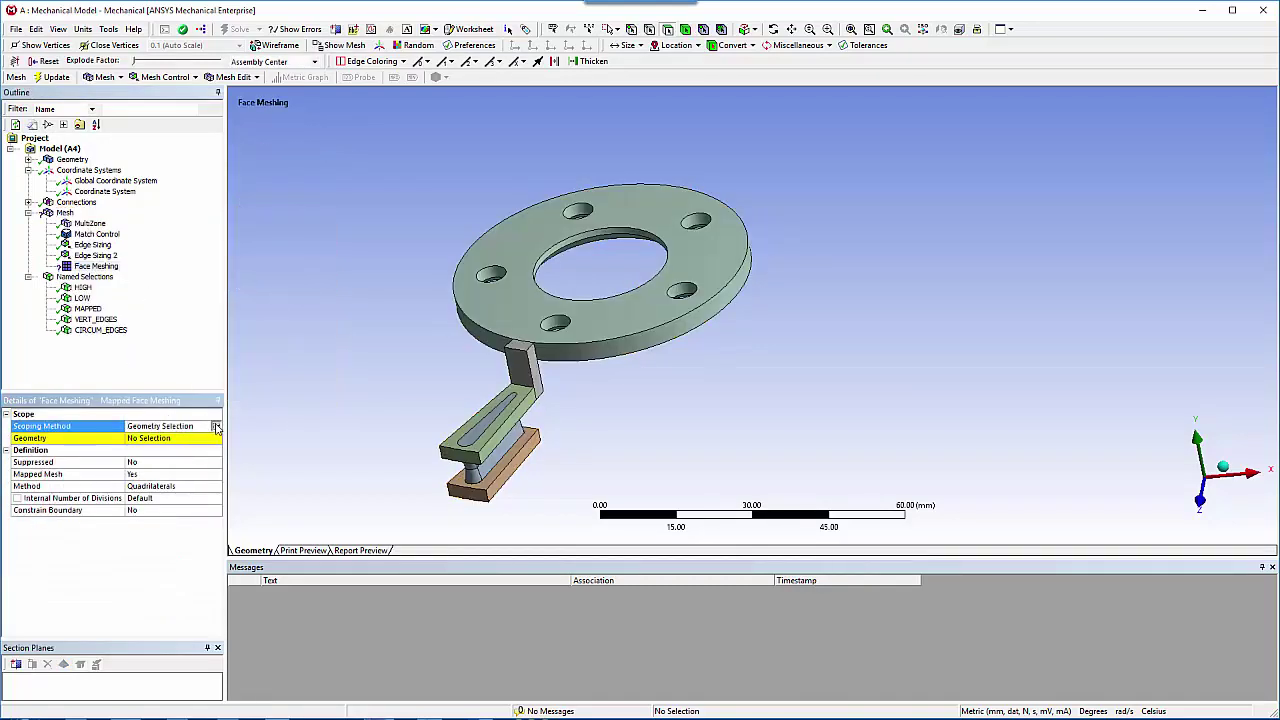
pyautogui.click(216, 427)
pyautogui.click(216, 446)
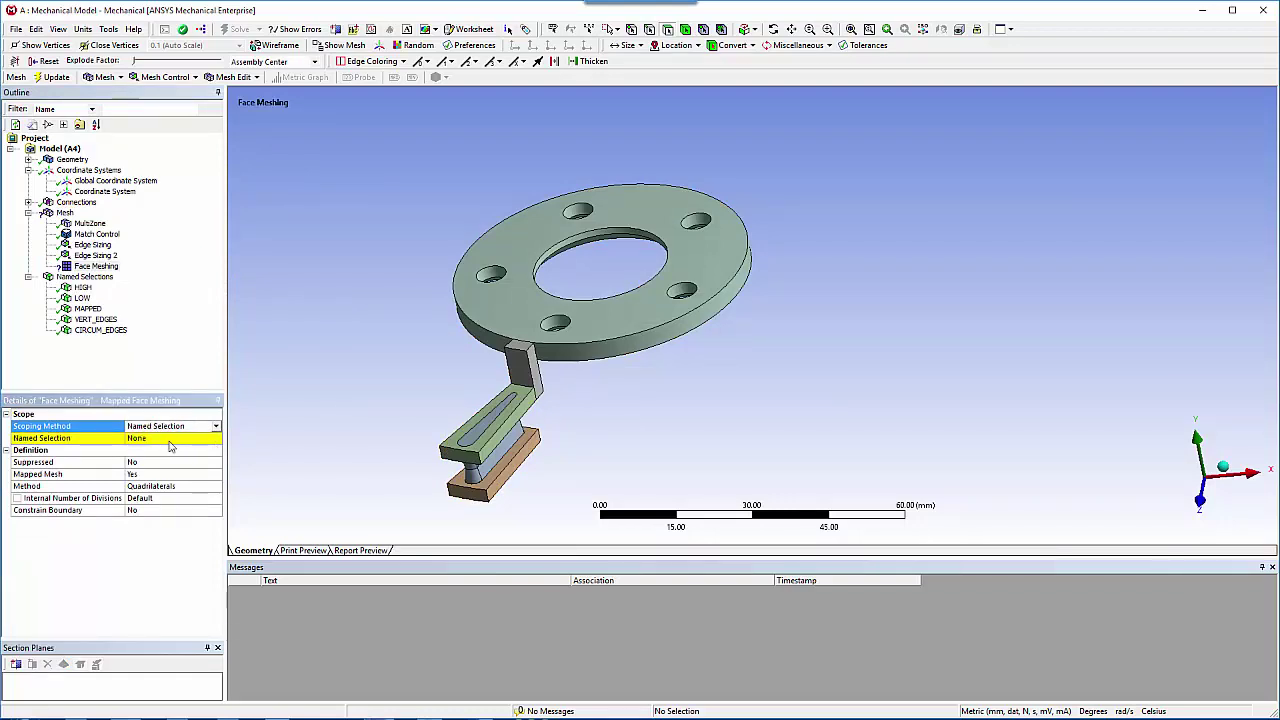
pyautogui.click(165, 440)
pyautogui.click(215, 440)
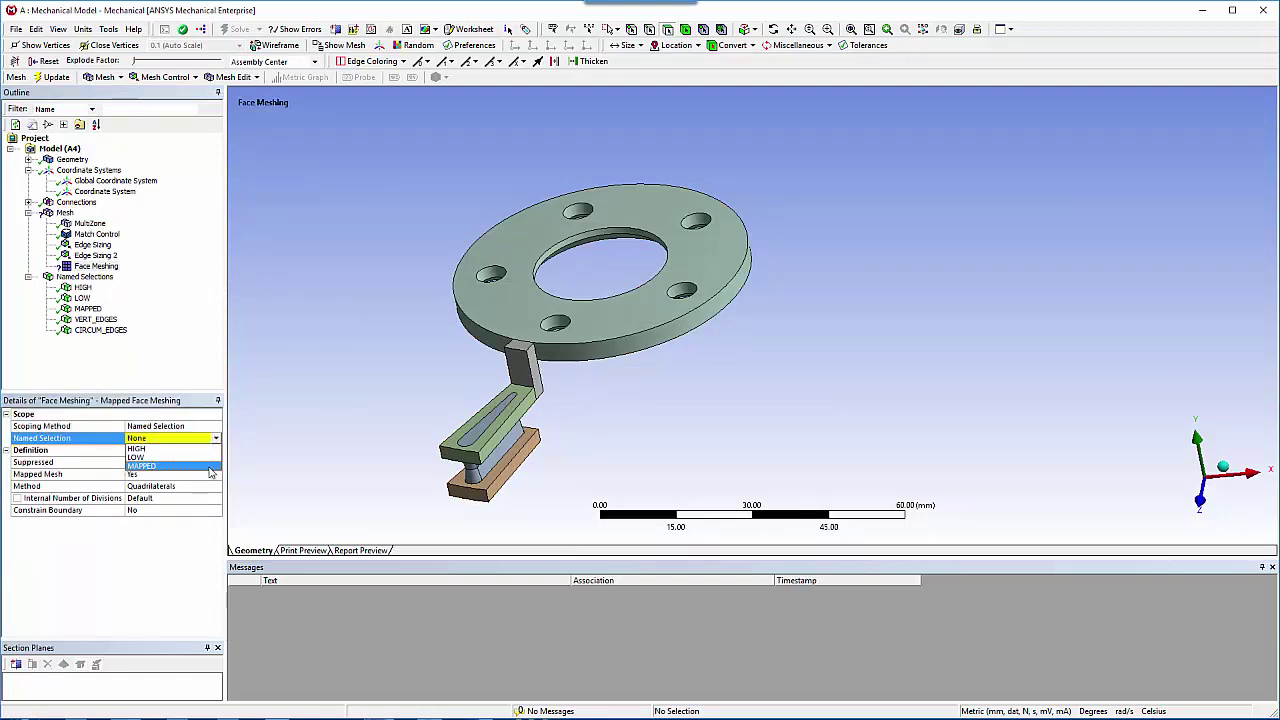
pyautogui.click(170, 468)
# Clear the generated mesh data, confirm with Yes, and regenerate the mesh
pyautogui.click(68, 213)
pyautogui.rightClick(68, 213)
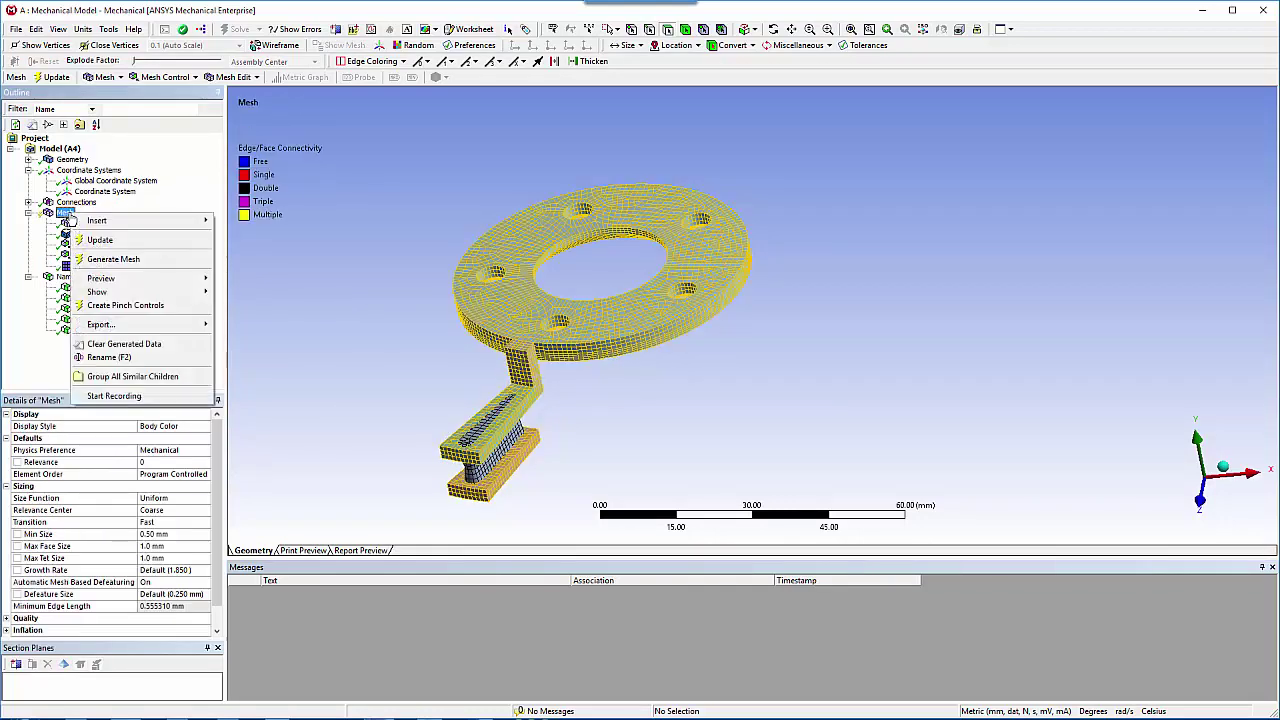
pyautogui.click(124, 344)
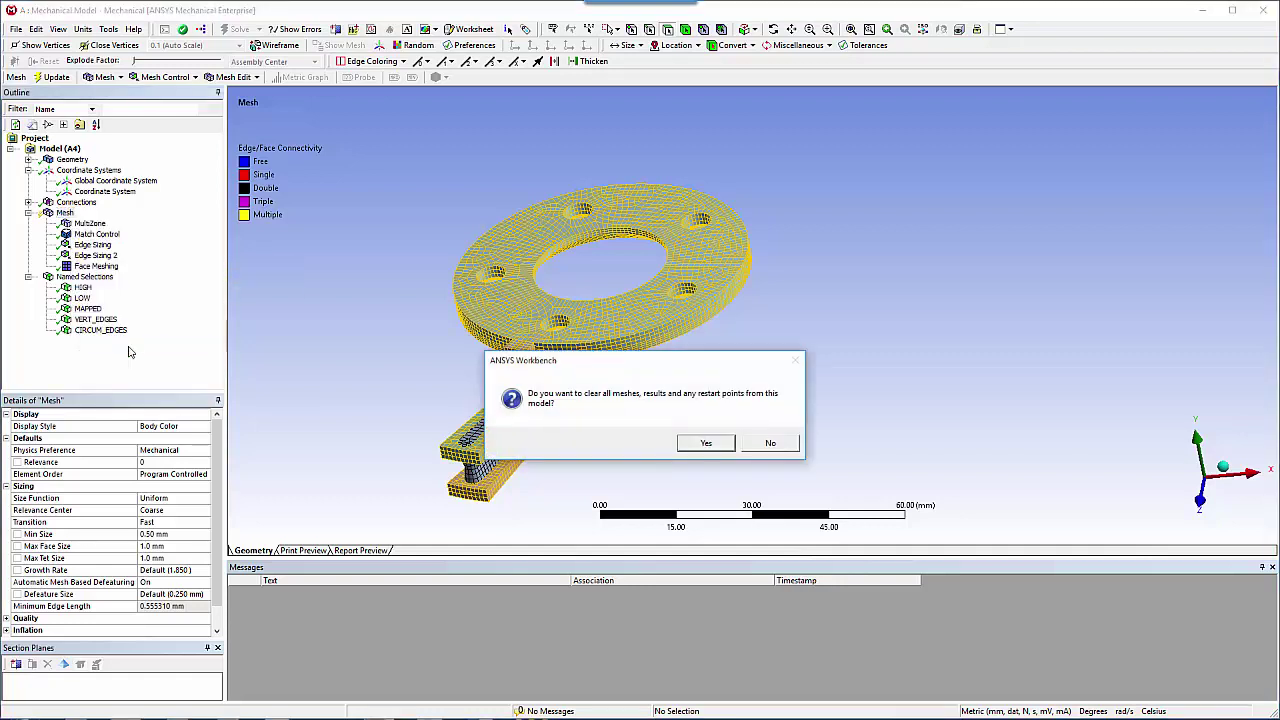
pyautogui.click(706, 443)
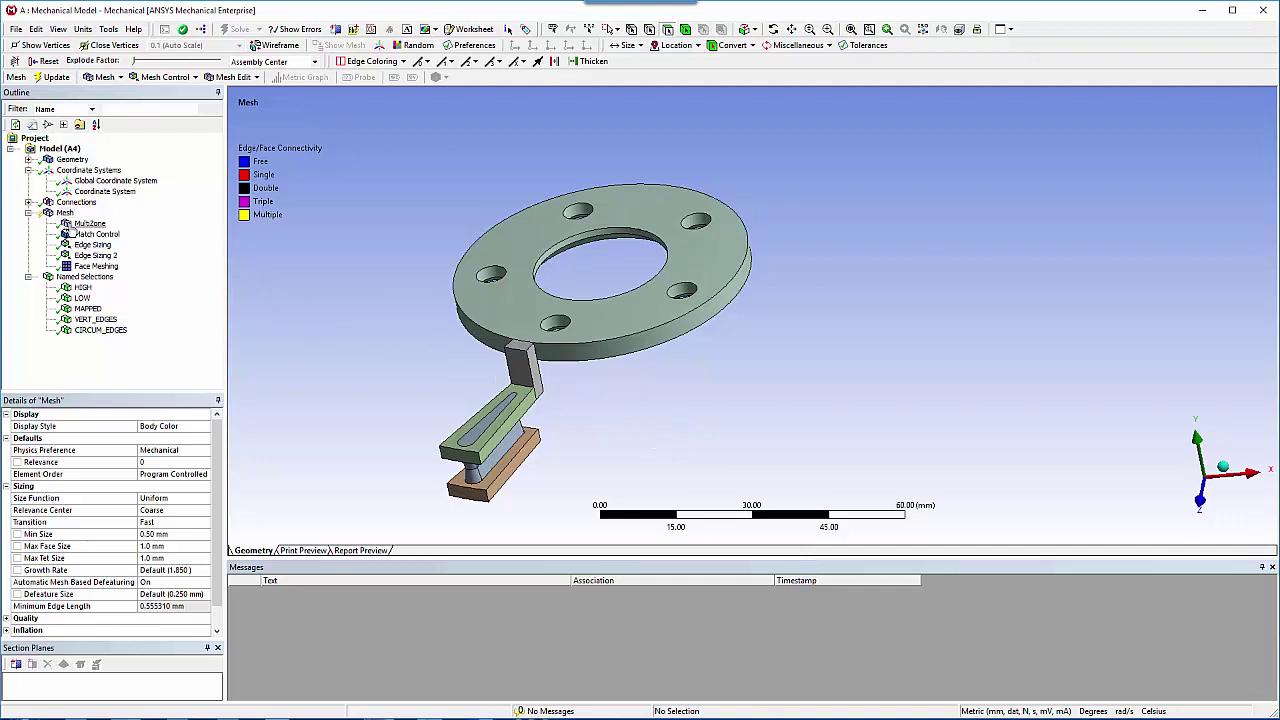
pyautogui.rightClick(64, 215)
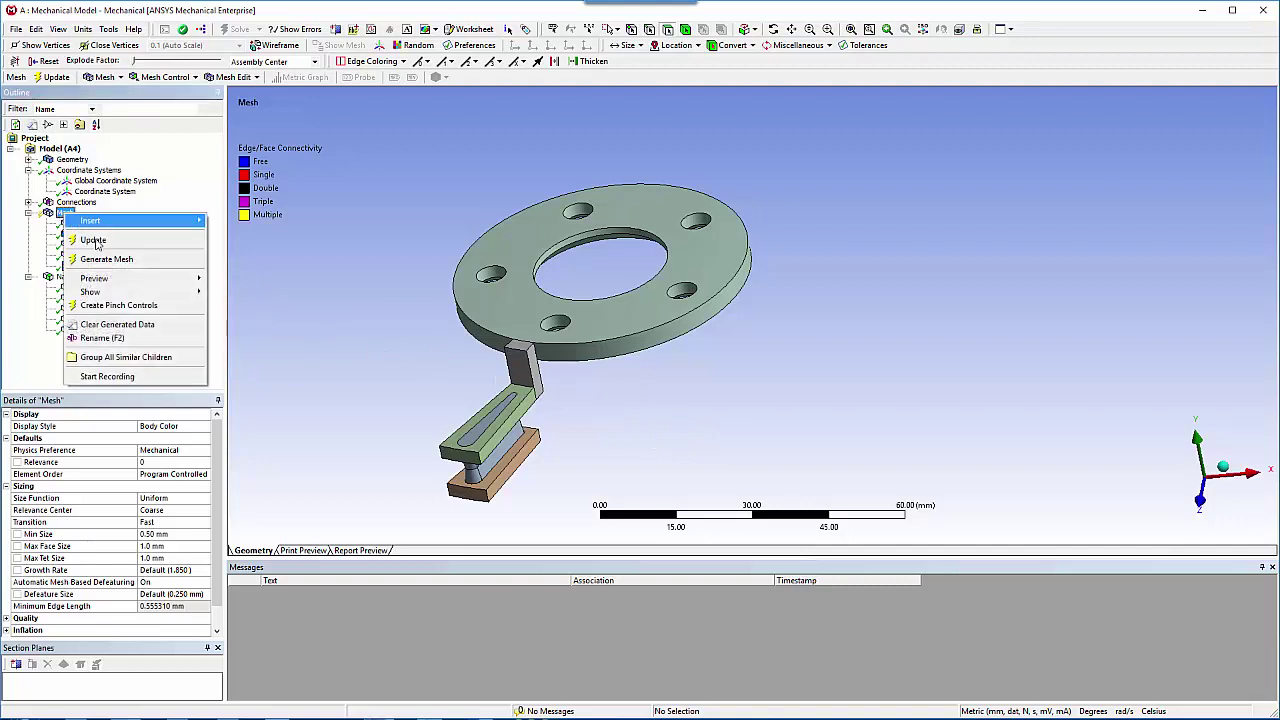
pyautogui.click(175, 266)
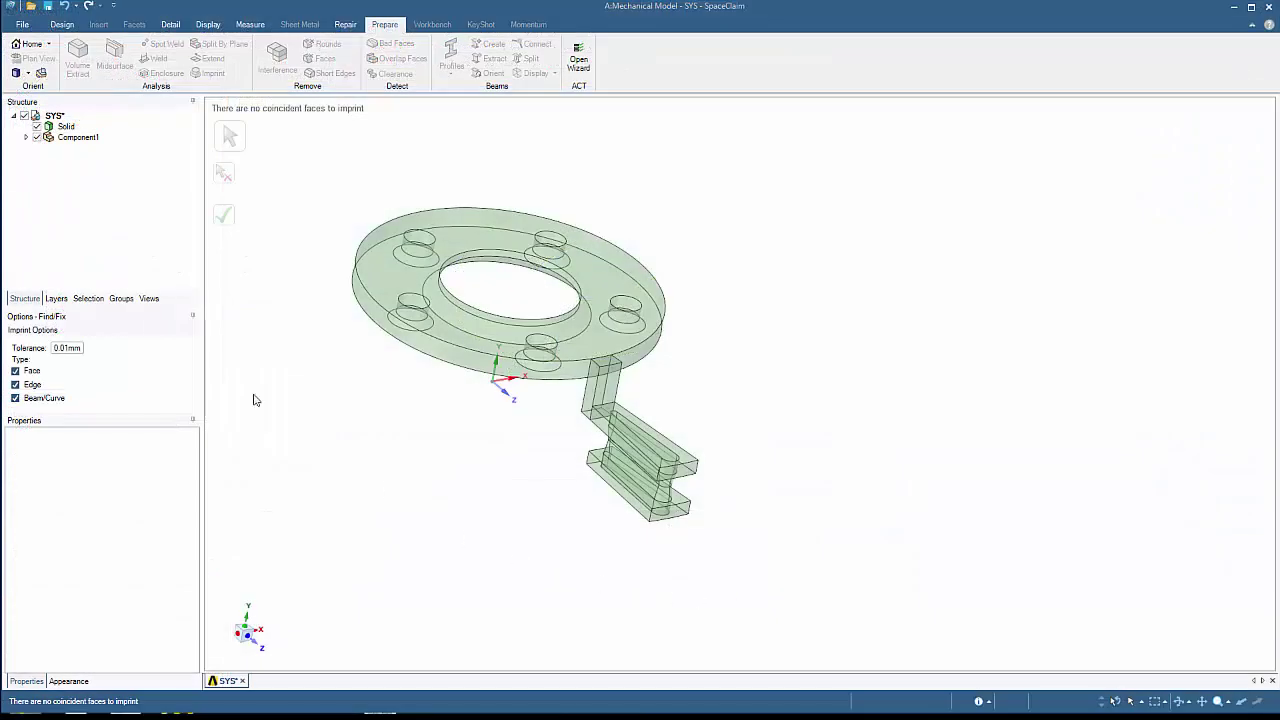
# Circularly pattern Component1 about the centre hole axis: 39 copies over 360°
pyautogui.click(84, 140)
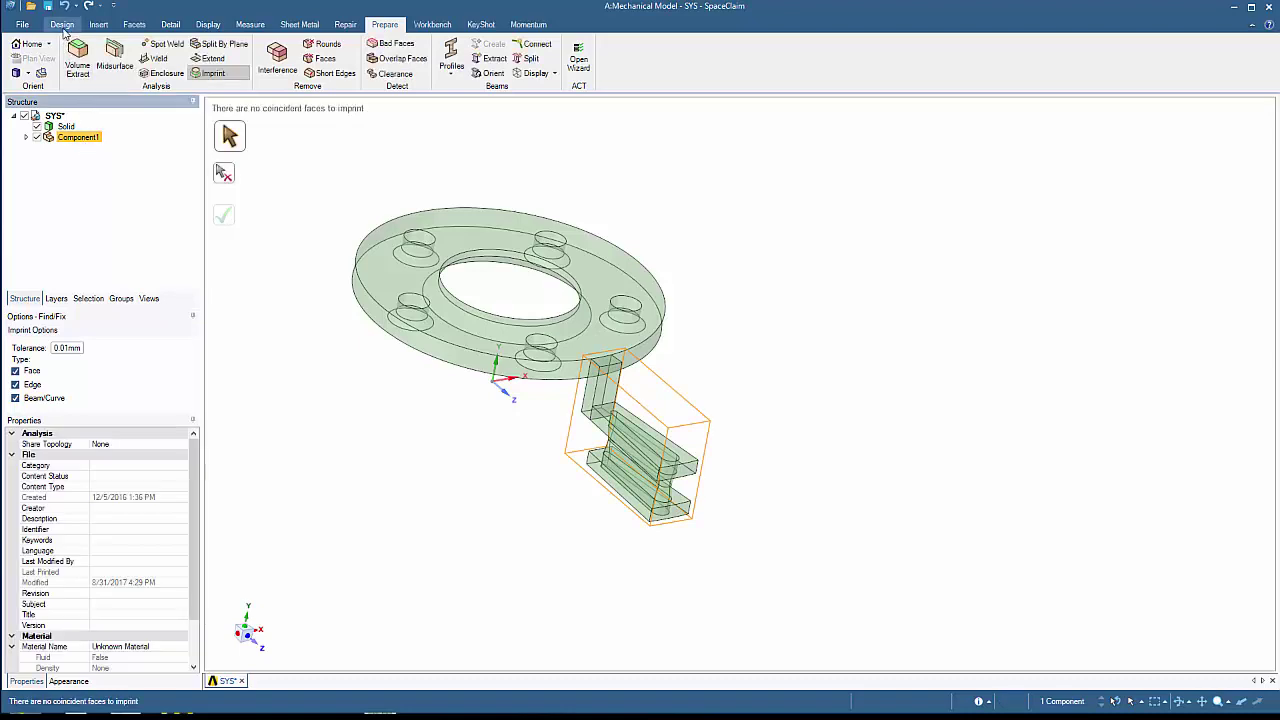
pyautogui.click(62, 24)
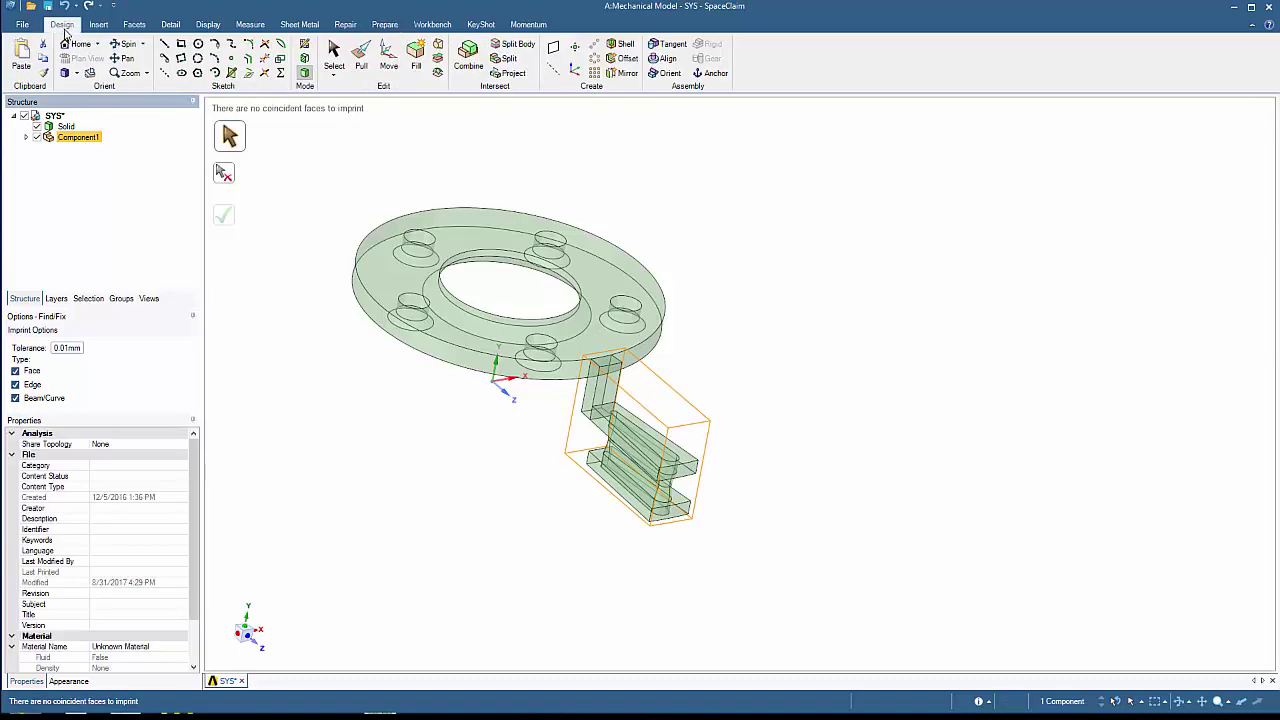
pyautogui.click(593, 59)
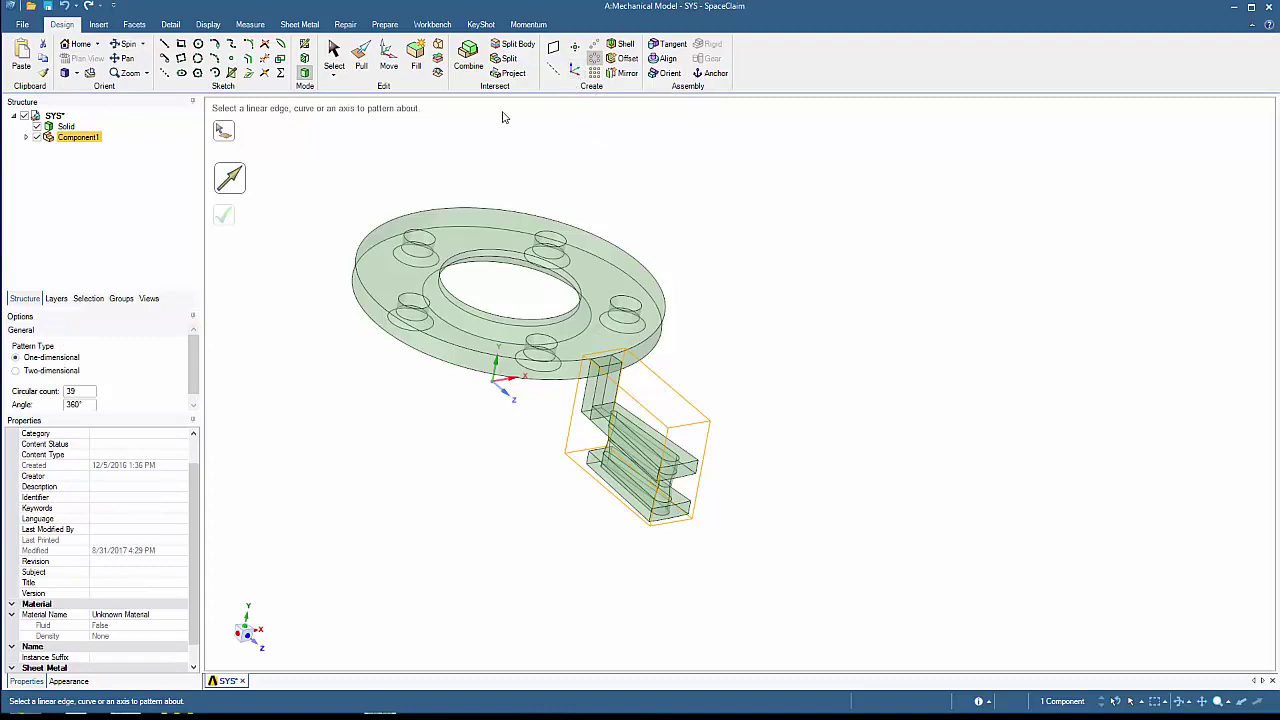
pyautogui.click(509, 292)
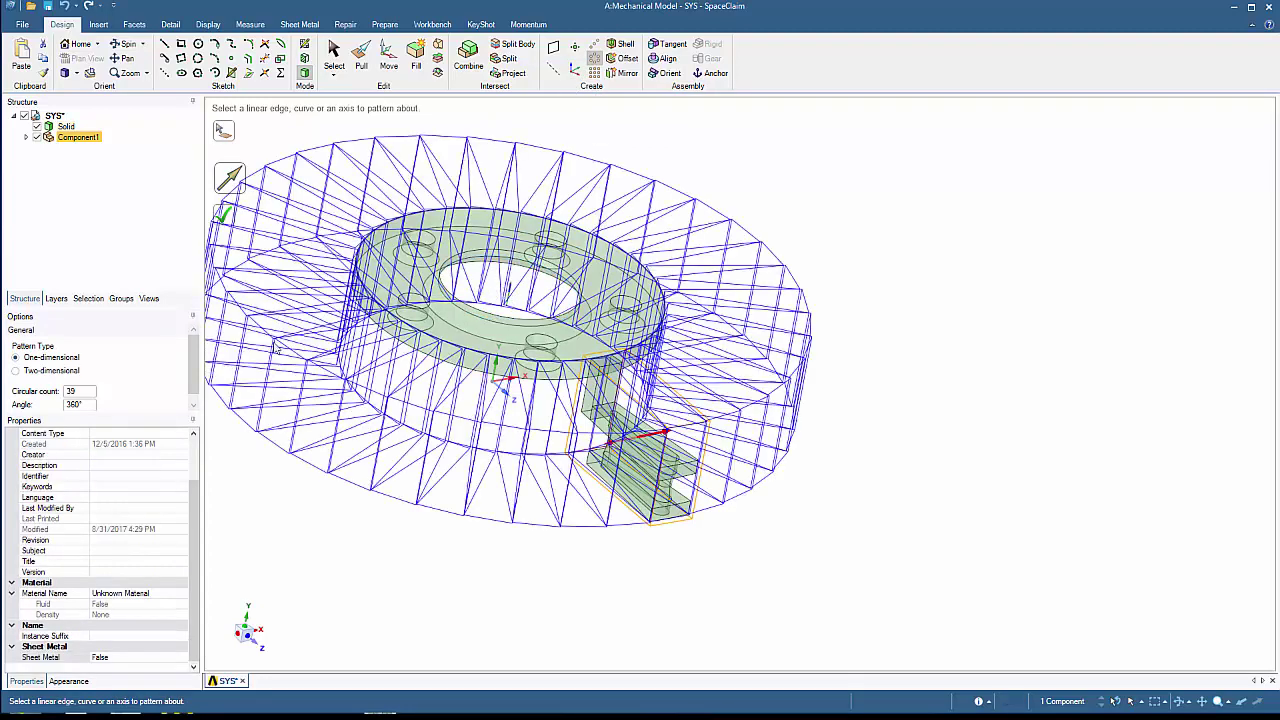
pyautogui.click(88, 391)
pyautogui.click(216, 220)
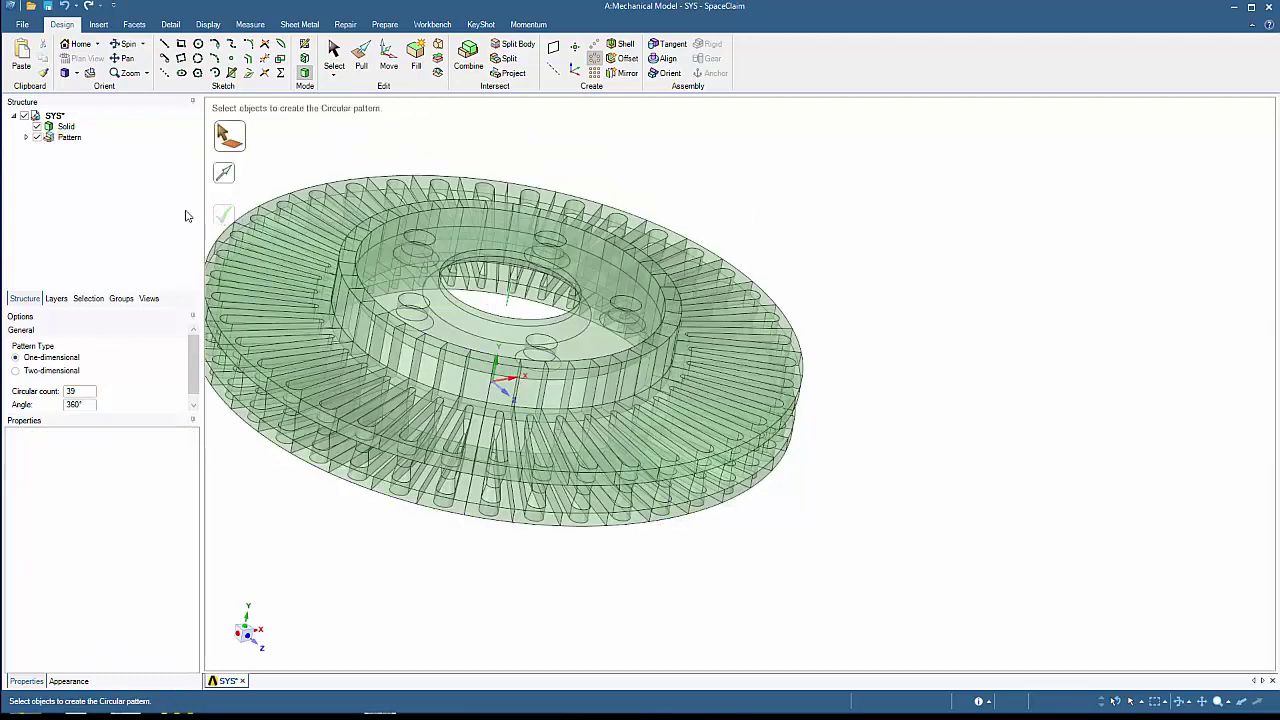
# Set Share Topology to Share on all 39 Component1 copies, then hide the Pattern group
pyautogui.click(68, 137)
pyautogui.click(27, 138)
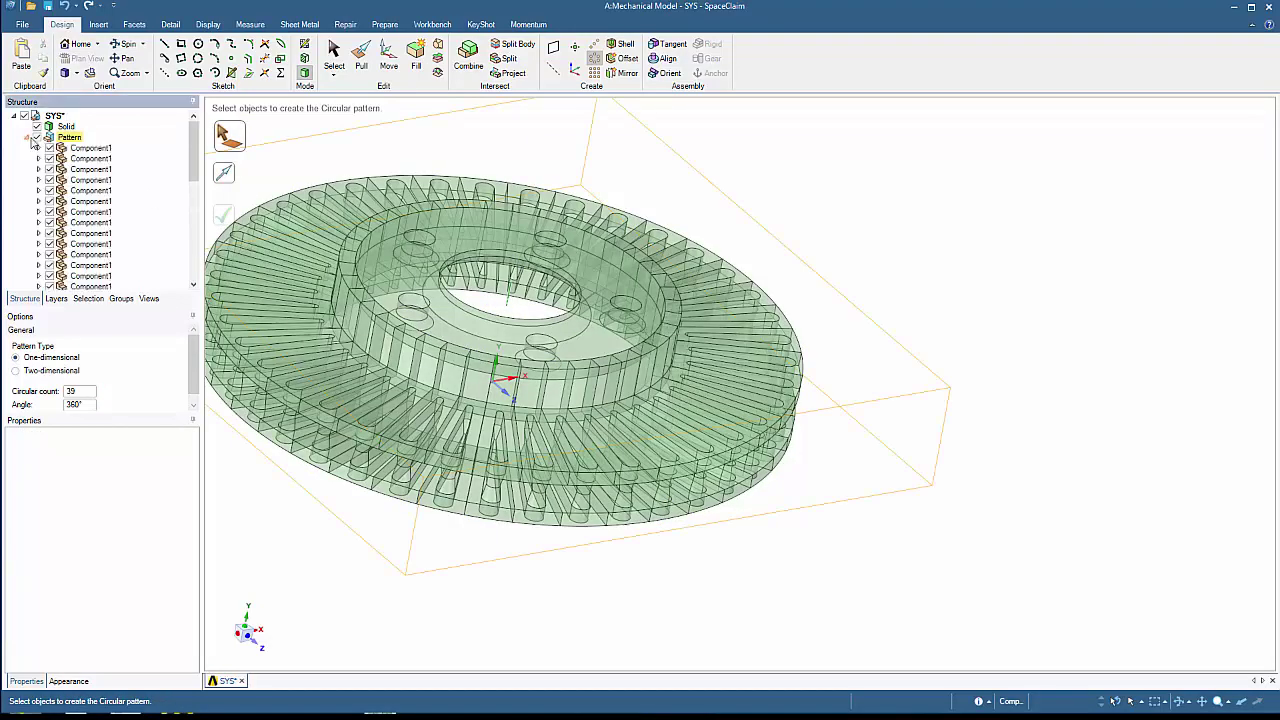
pyautogui.click(88, 148)
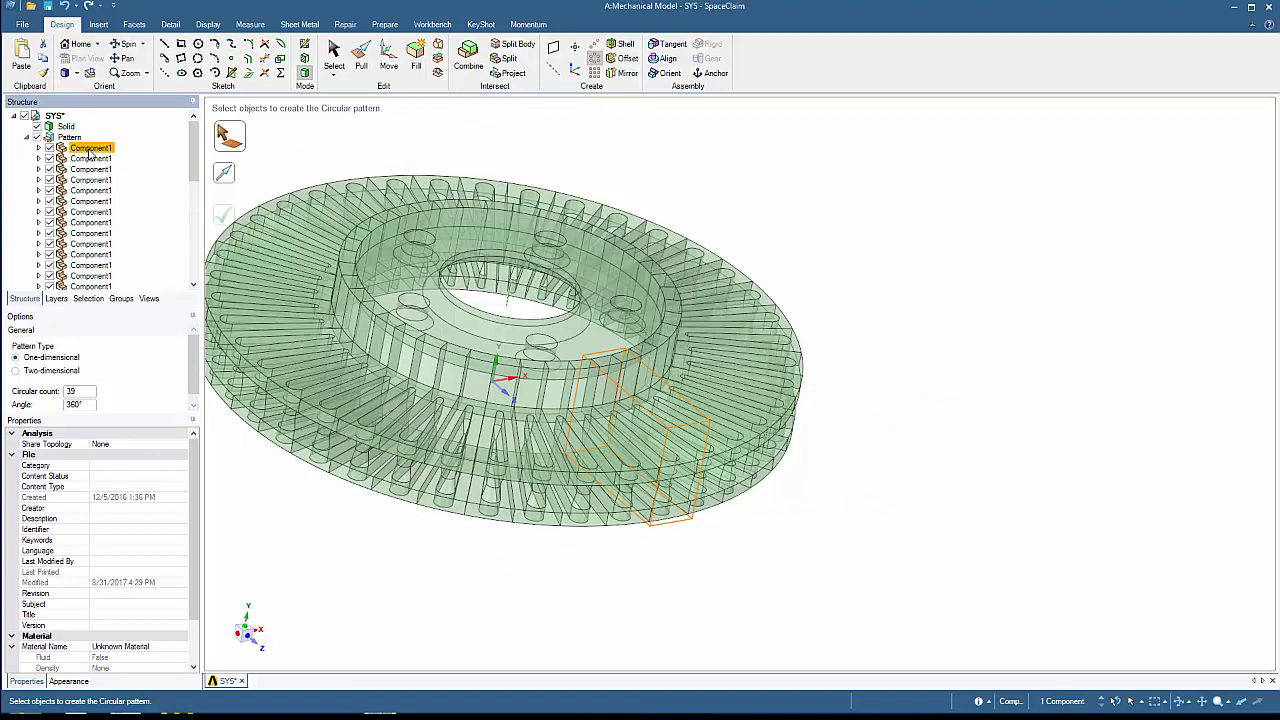
pyautogui.keyDown('ctrl'); pyautogui.click(90, 158); pyautogui.keyUp('ctrl')
pyautogui.scroll(-3, 95, 190)
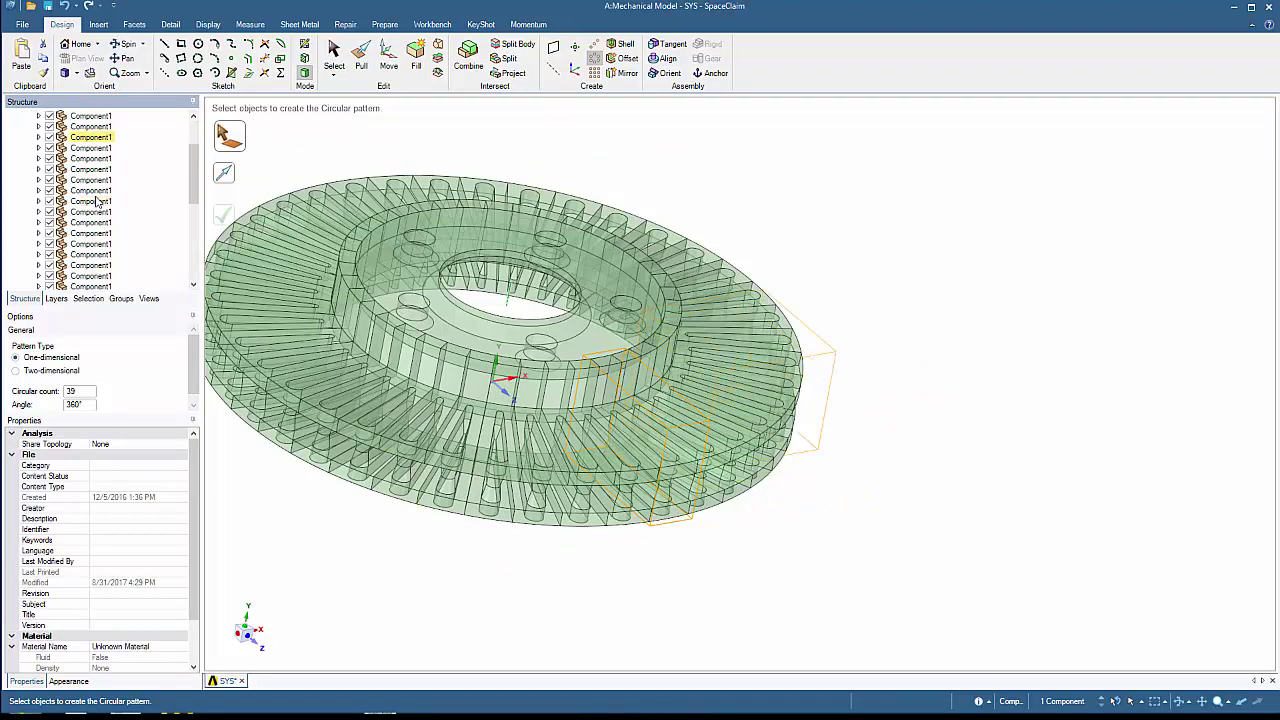
pyautogui.keyDown('shift'); pyautogui.click(90, 276); pyautogui.keyUp('shift')
pyautogui.scroll(5, 90, 276)
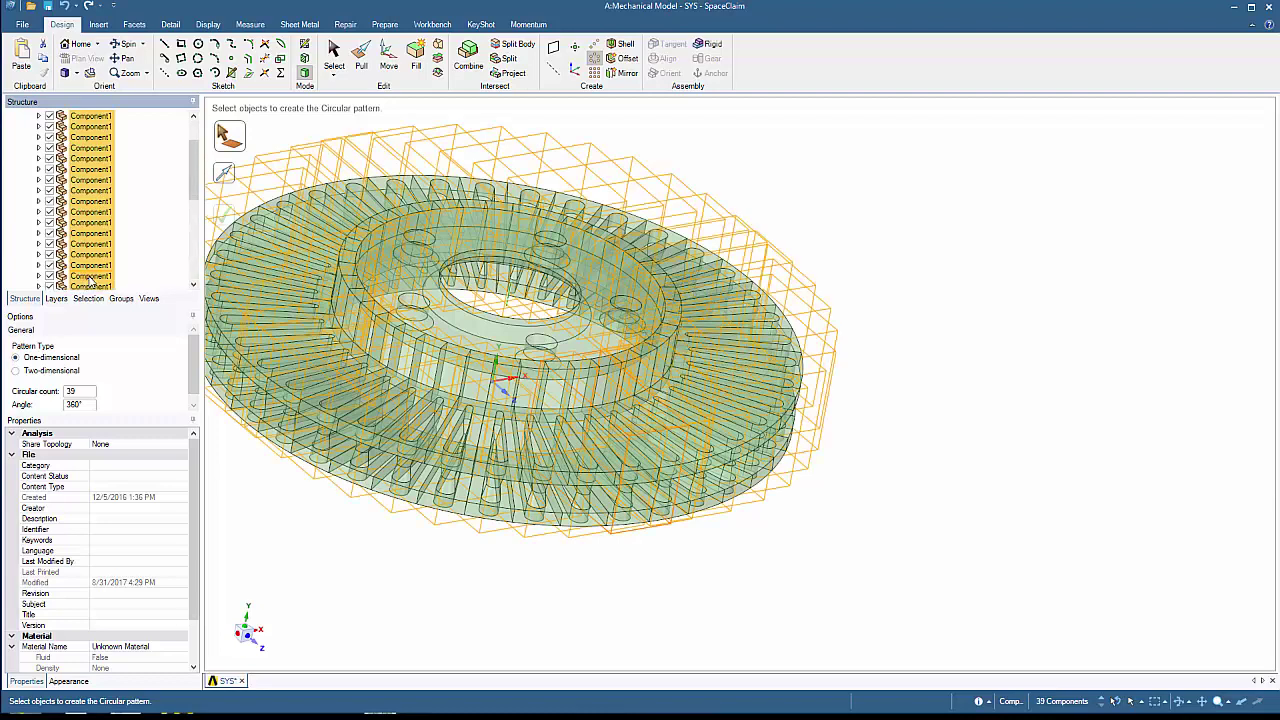
pyautogui.click(104, 444)
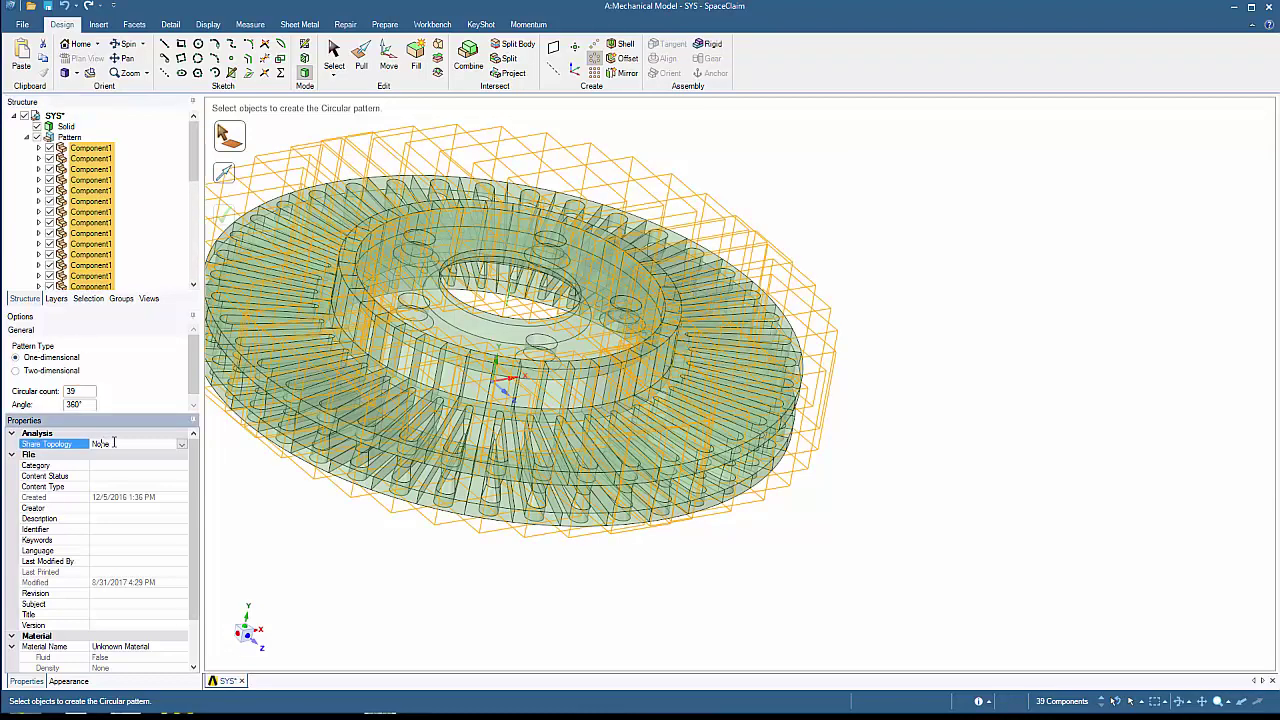
pyautogui.click(180, 443)
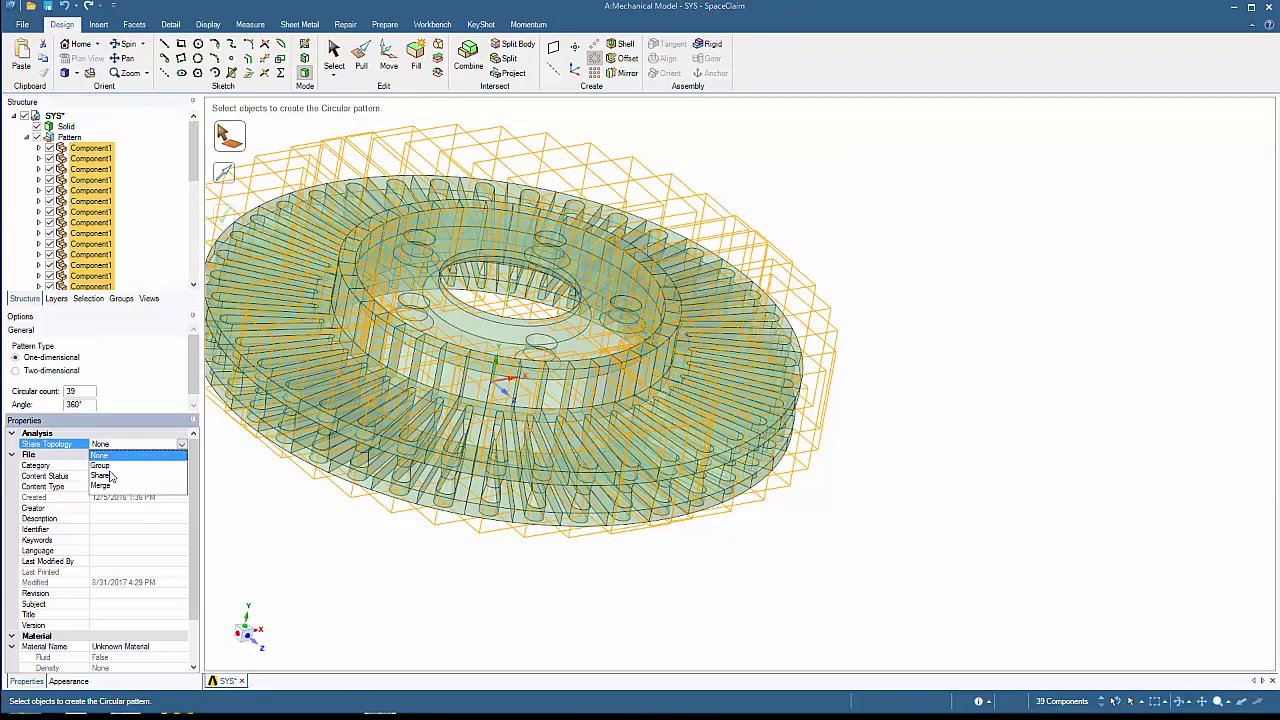
pyautogui.click(101, 476)
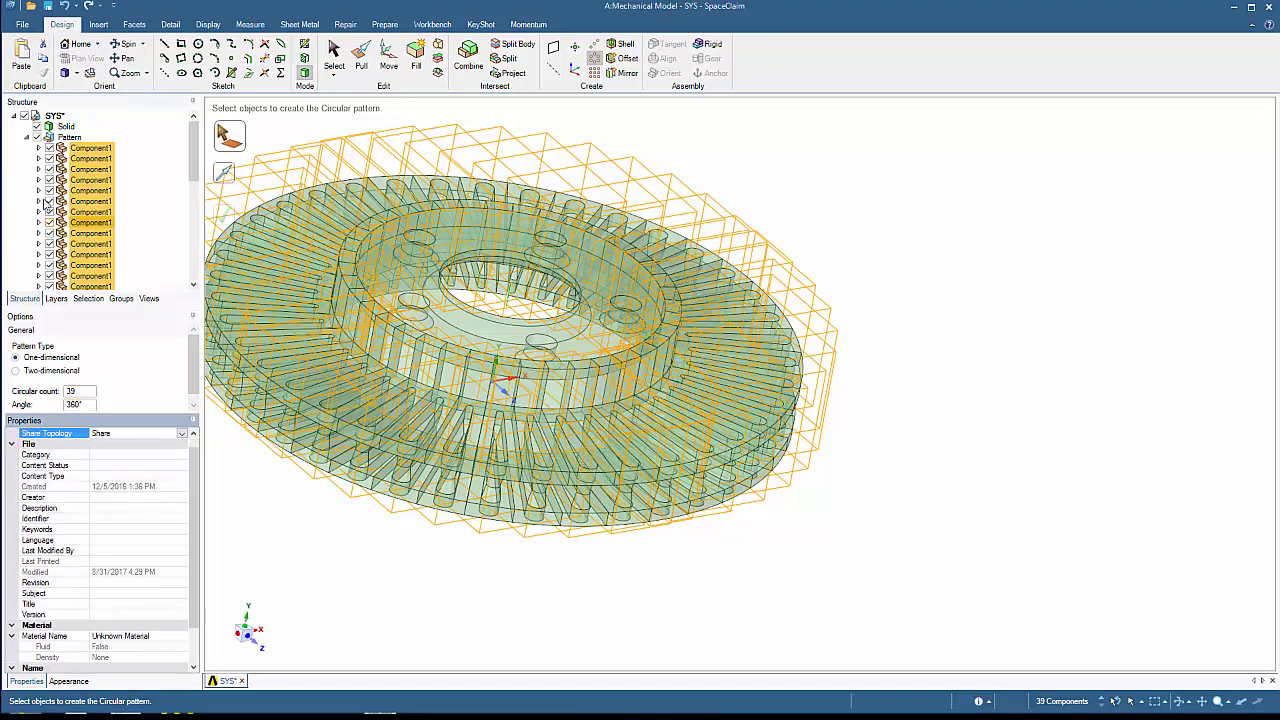
pyautogui.click(53, 116)
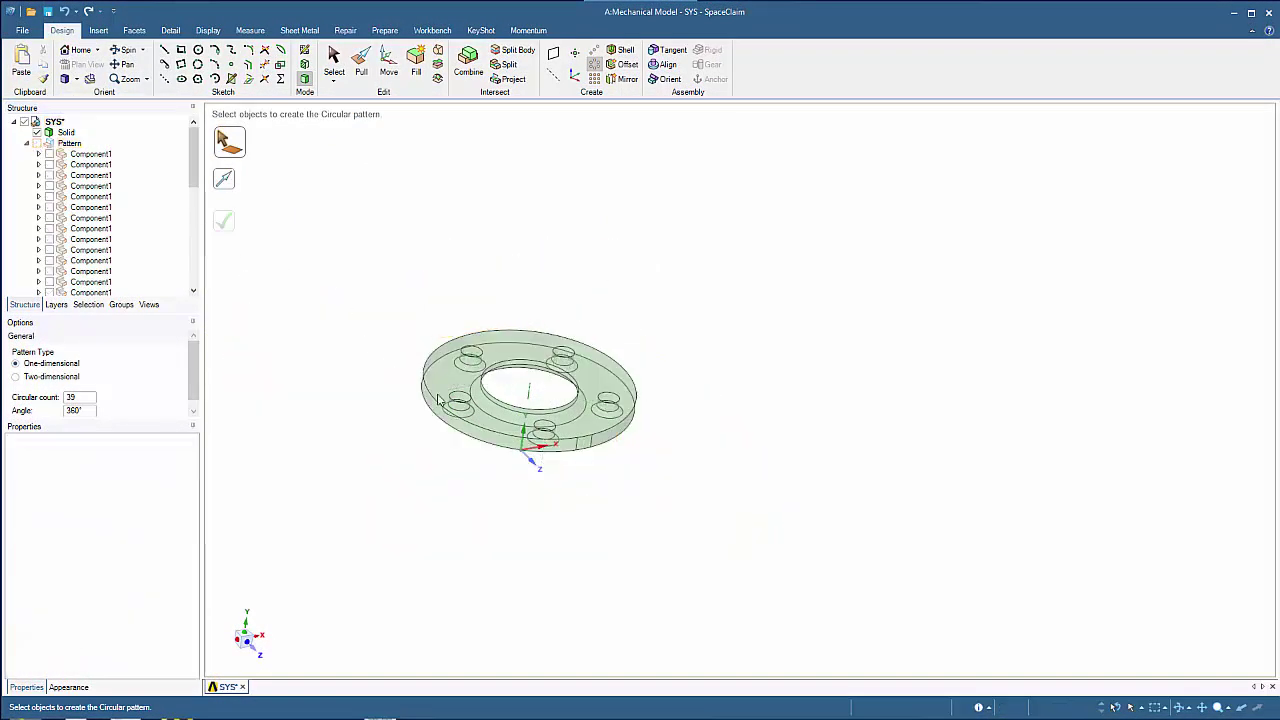
# Copy a vertical 4 mm rim edge of the hub and paste it as a curve
pyautogui.scroll(5, 490, 422)
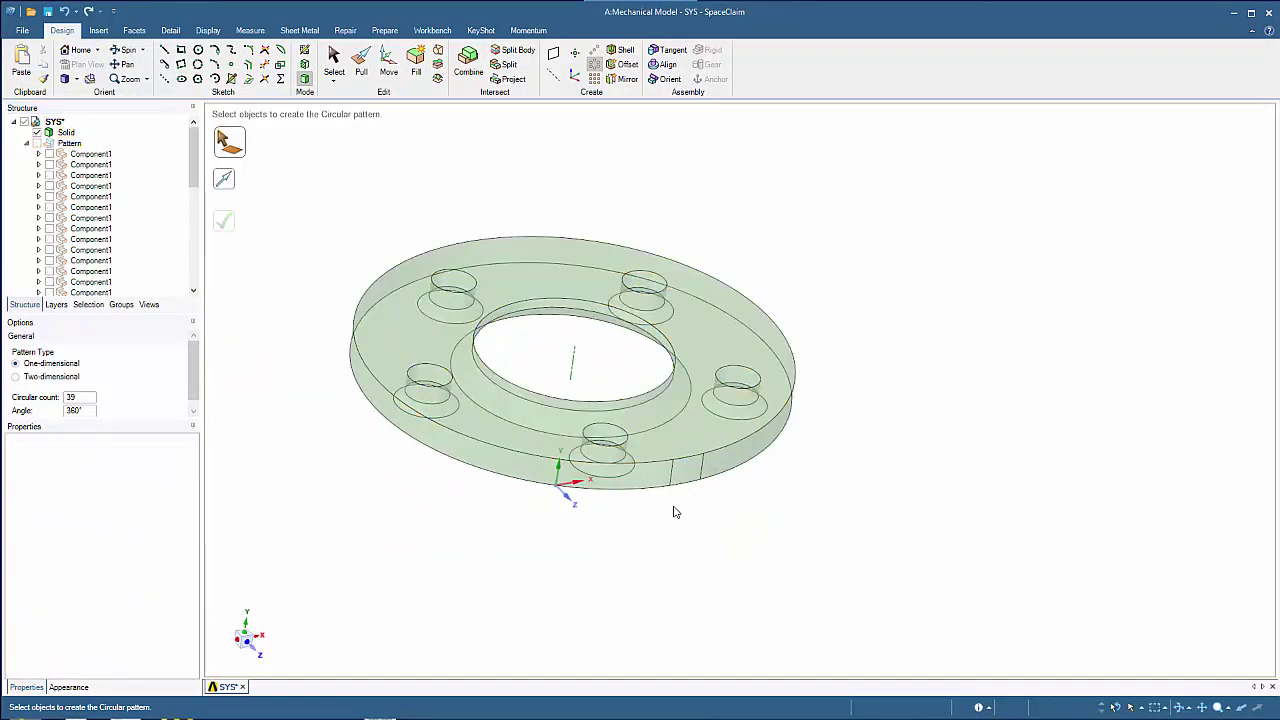
pyautogui.click(333, 82)
pyautogui.click(337, 68)
pyautogui.click(338, 70)
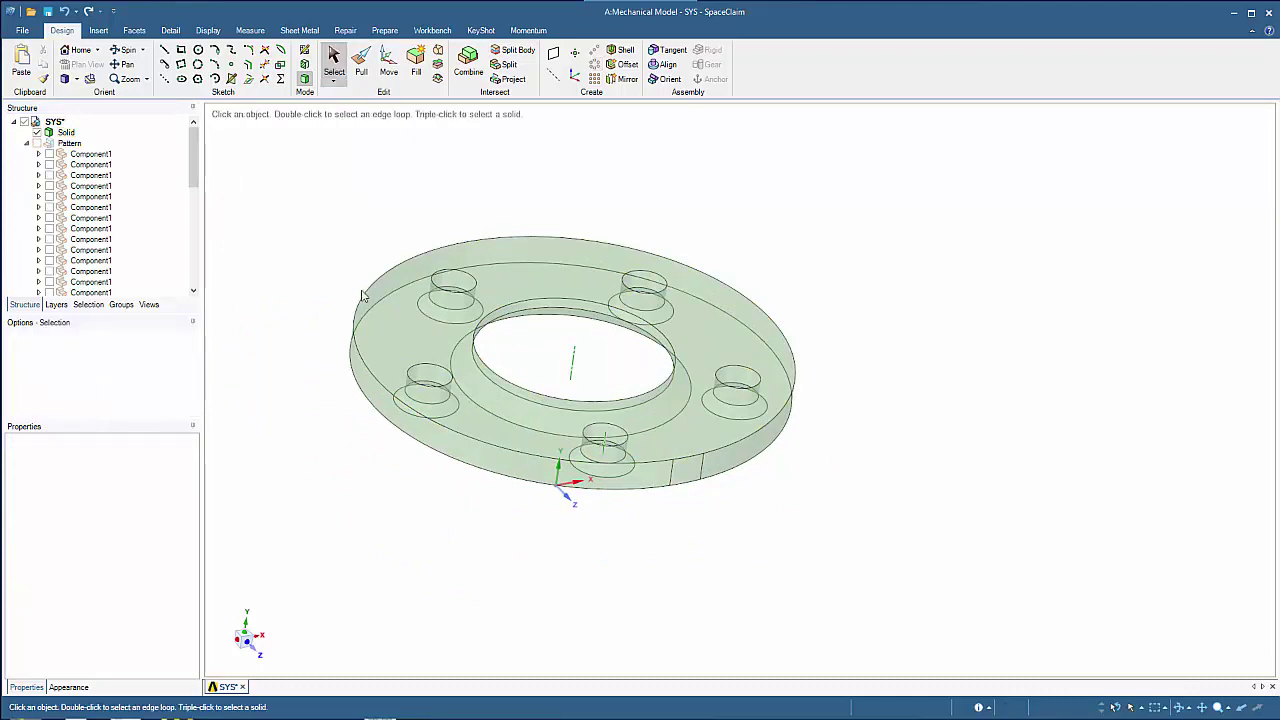
pyautogui.click(673, 480)
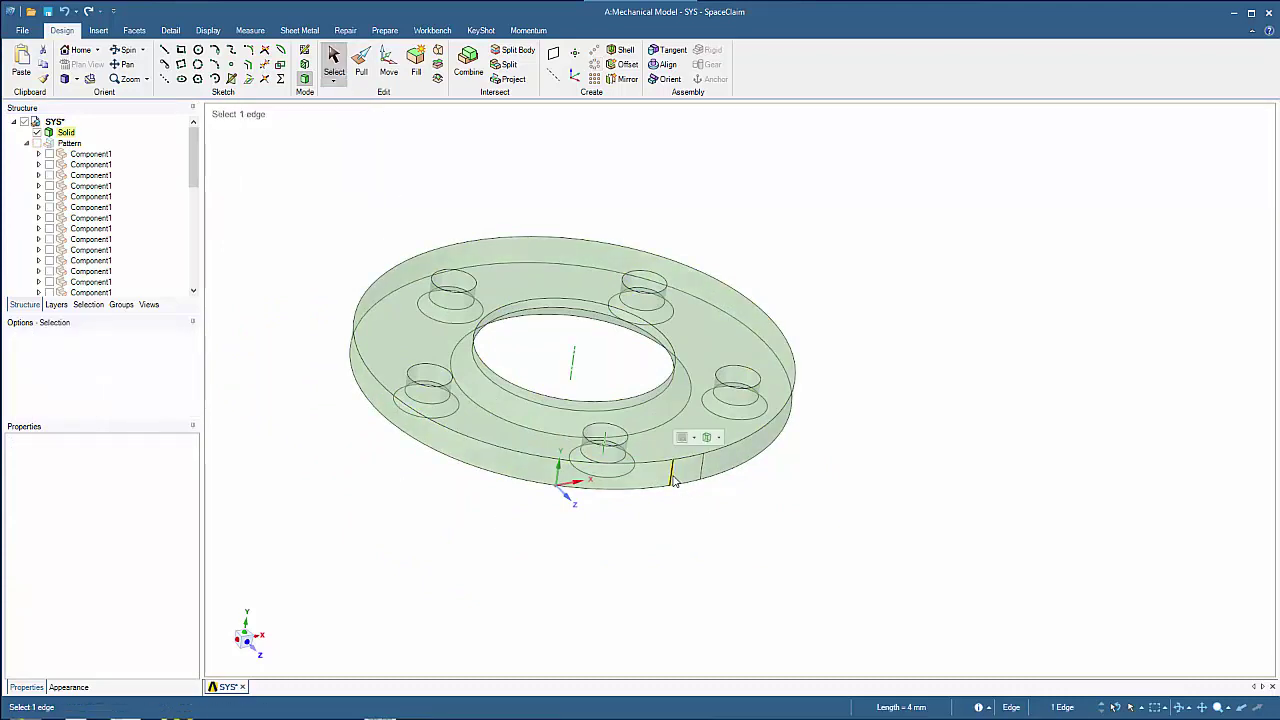
pyautogui.hotkey('ctrl', 'c')
pyautogui.hotkey('ctrl', 'v')
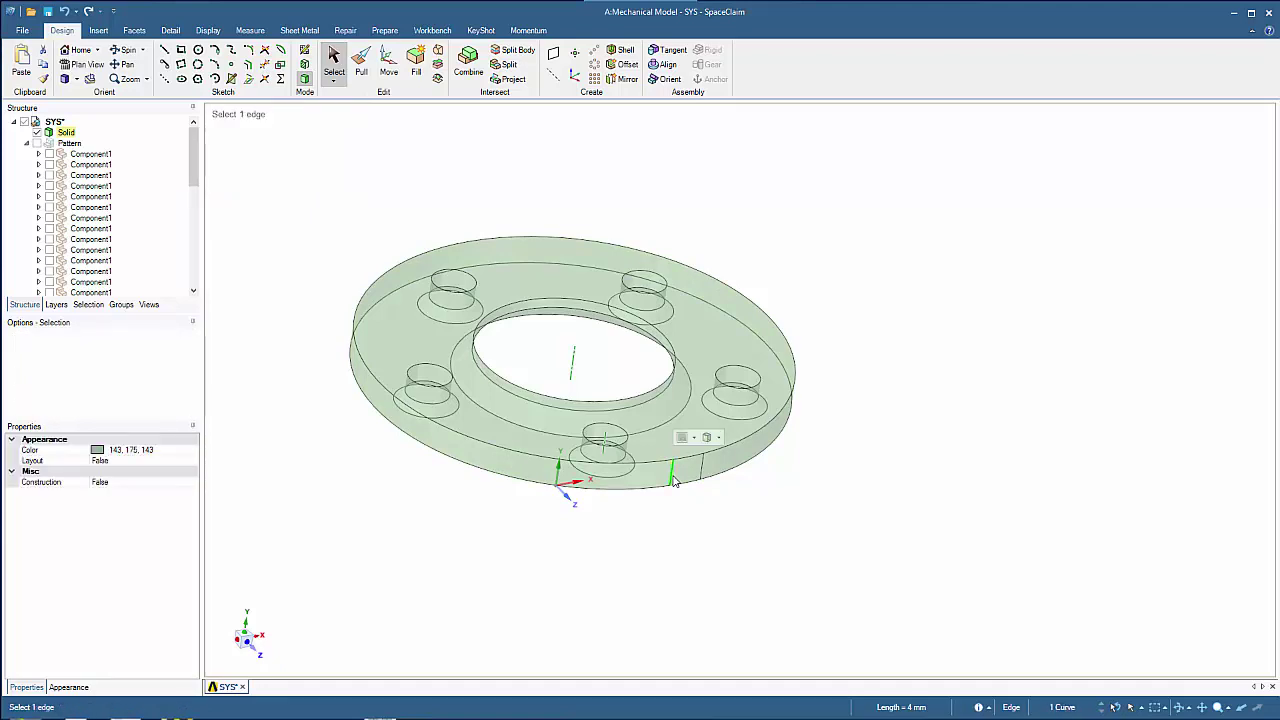
# Circularly pattern the edge curve about the hub's central axis
pyautogui.click(594, 66)
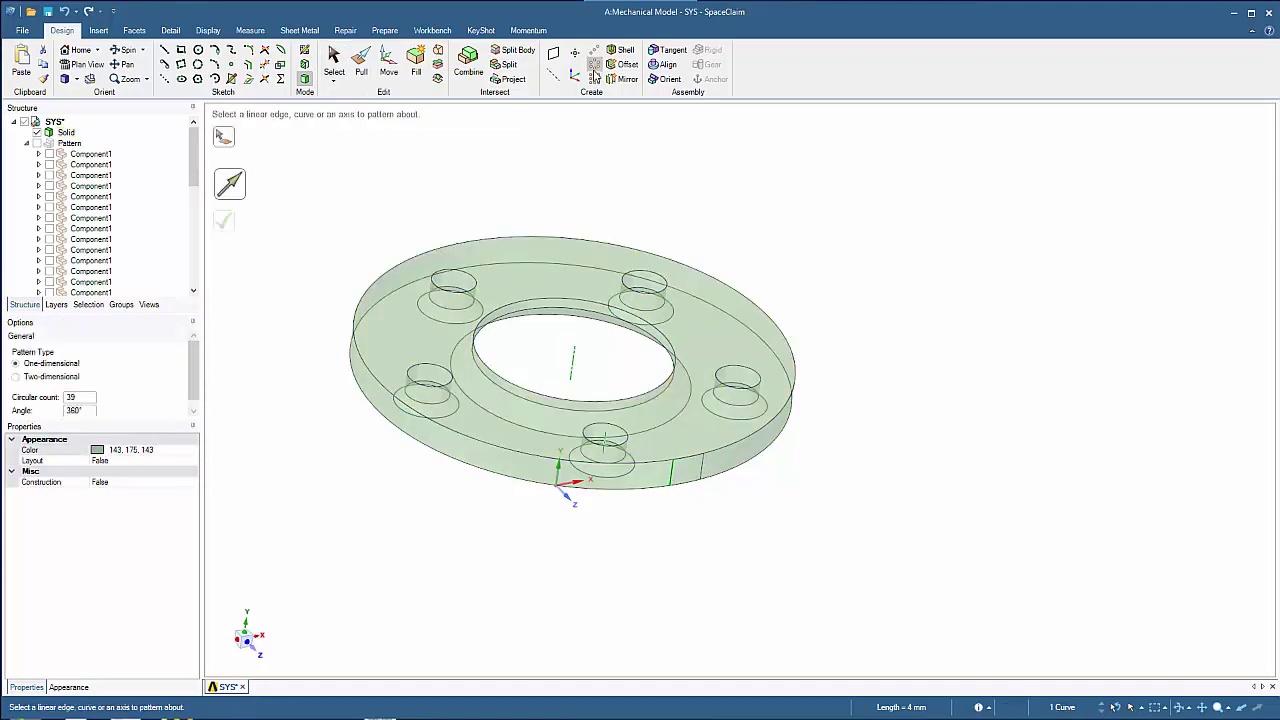
pyautogui.click(573, 366)
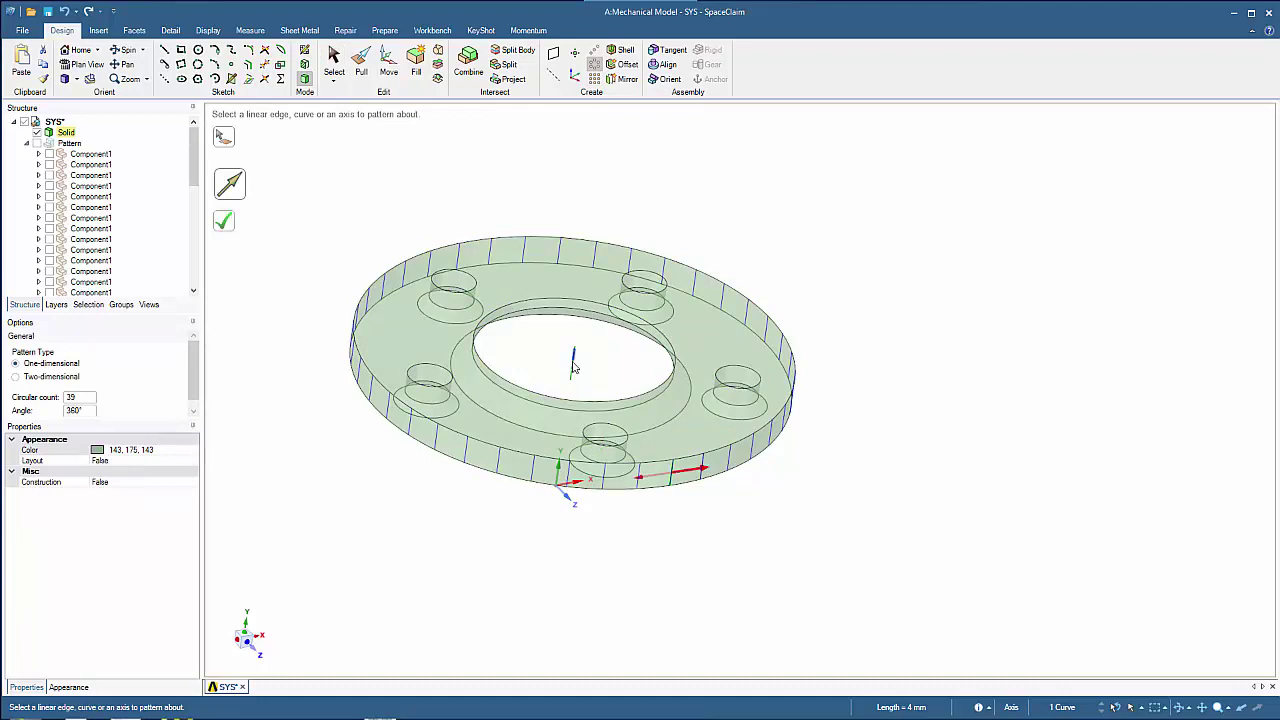
pyautogui.click(224, 223)
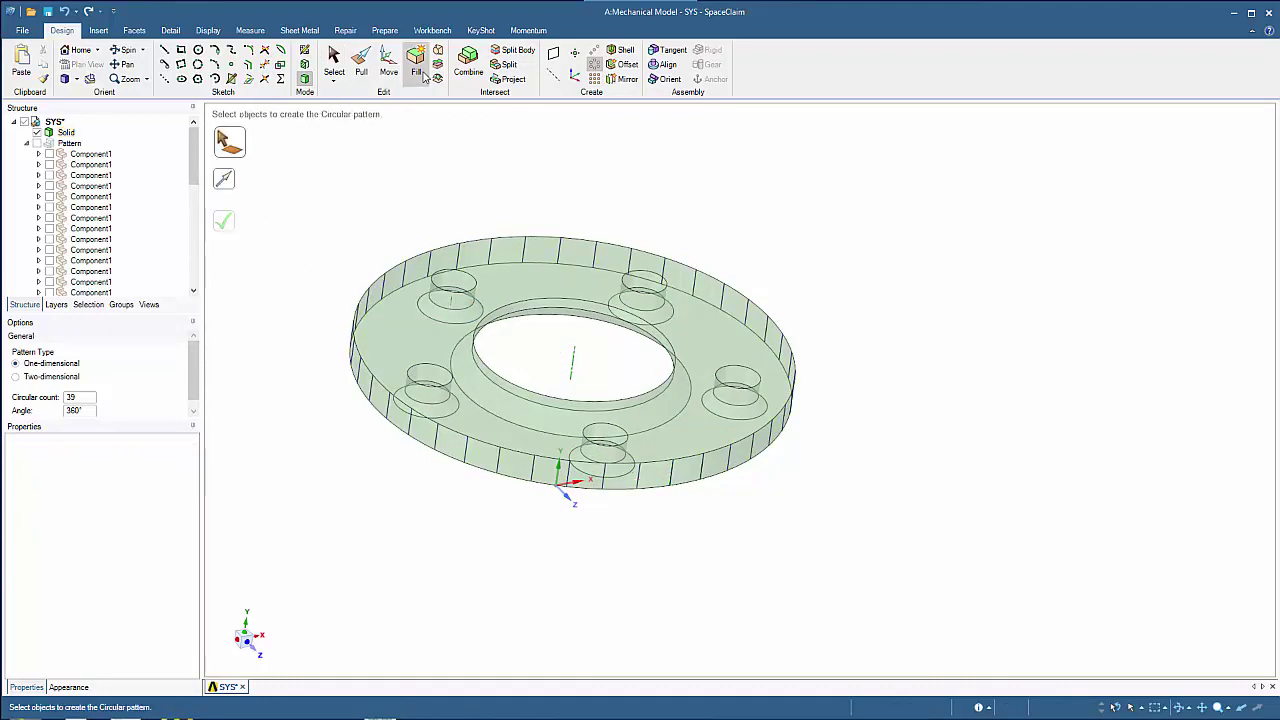
# Imprint all 109 coincident areas onto the hub's rim with Prepare > Imprint
pyautogui.click(385, 30)
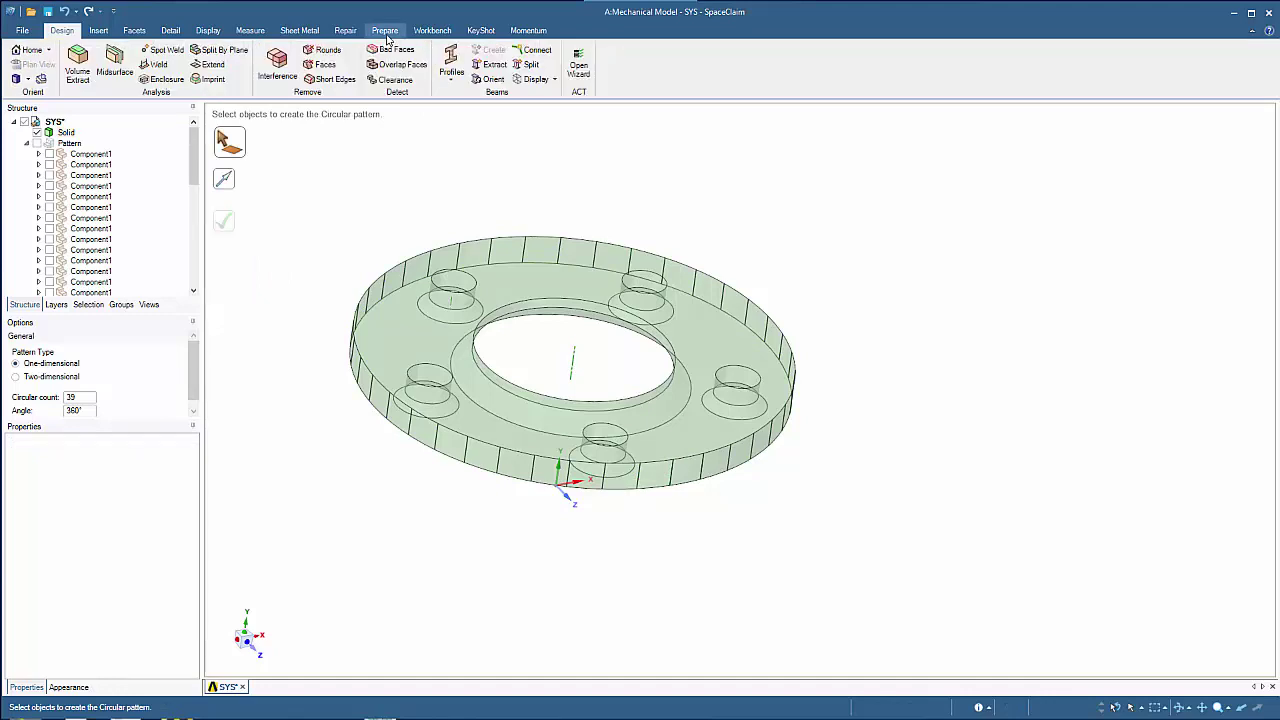
pyautogui.click(213, 86)
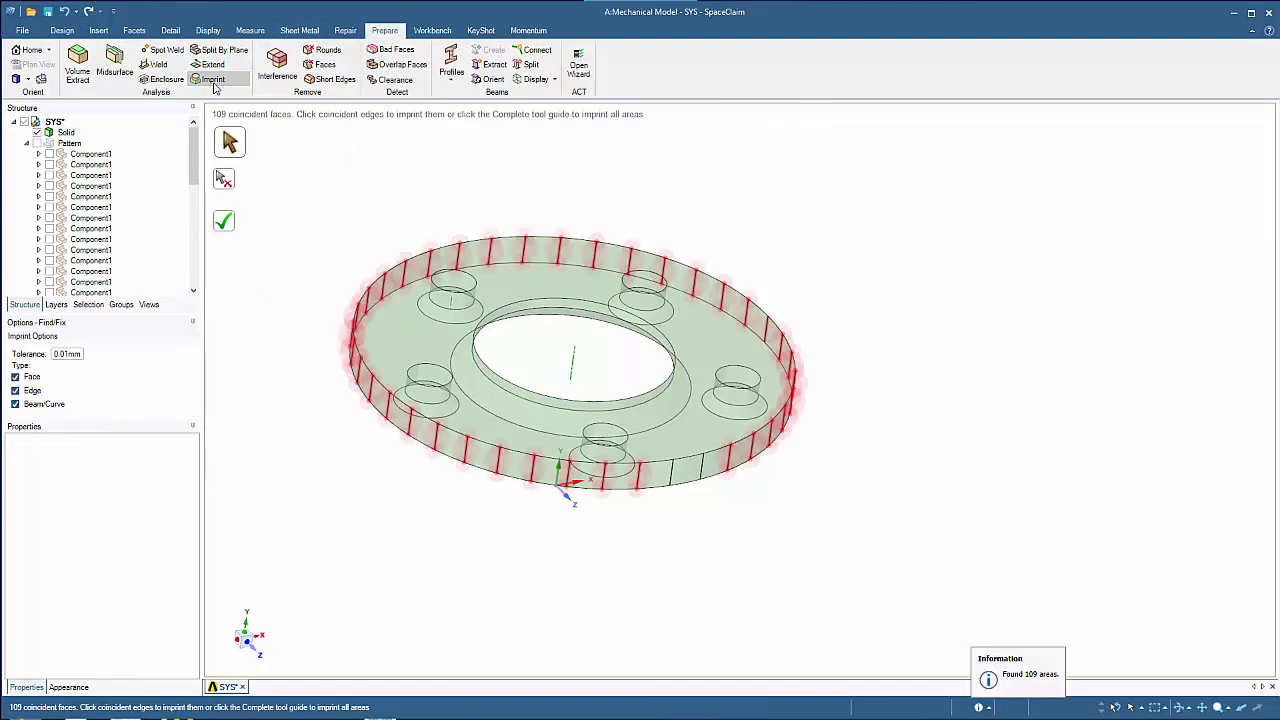
pyautogui.click(224, 221)
# Hide and delete the leftover Curves group from the structure tree
pyautogui.click(27, 144)
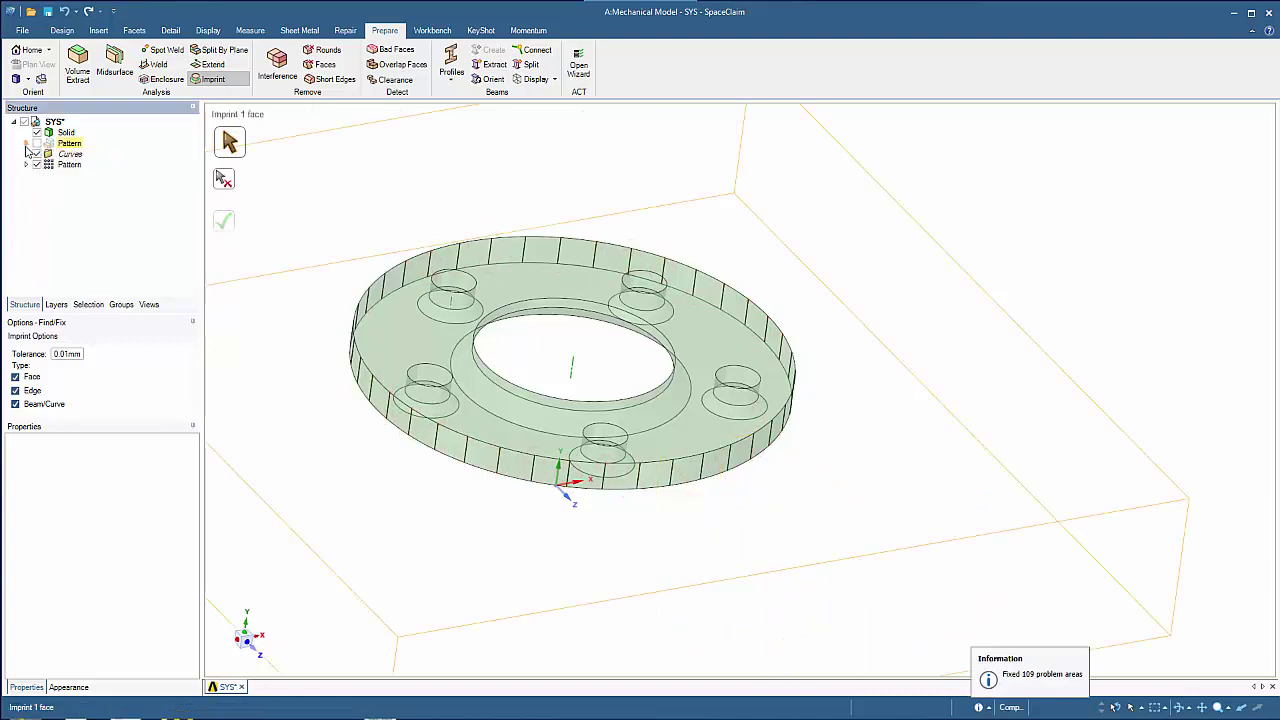
pyautogui.click(37, 155)
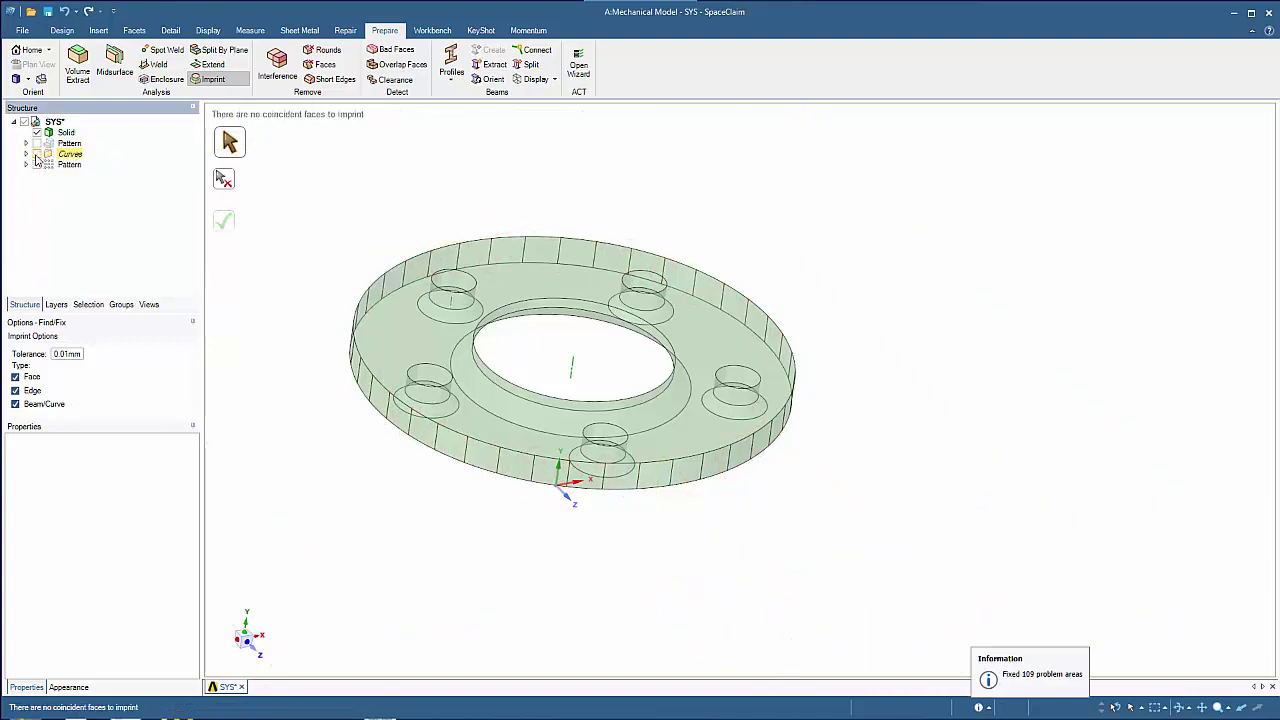
pyautogui.rightClick(51, 155)
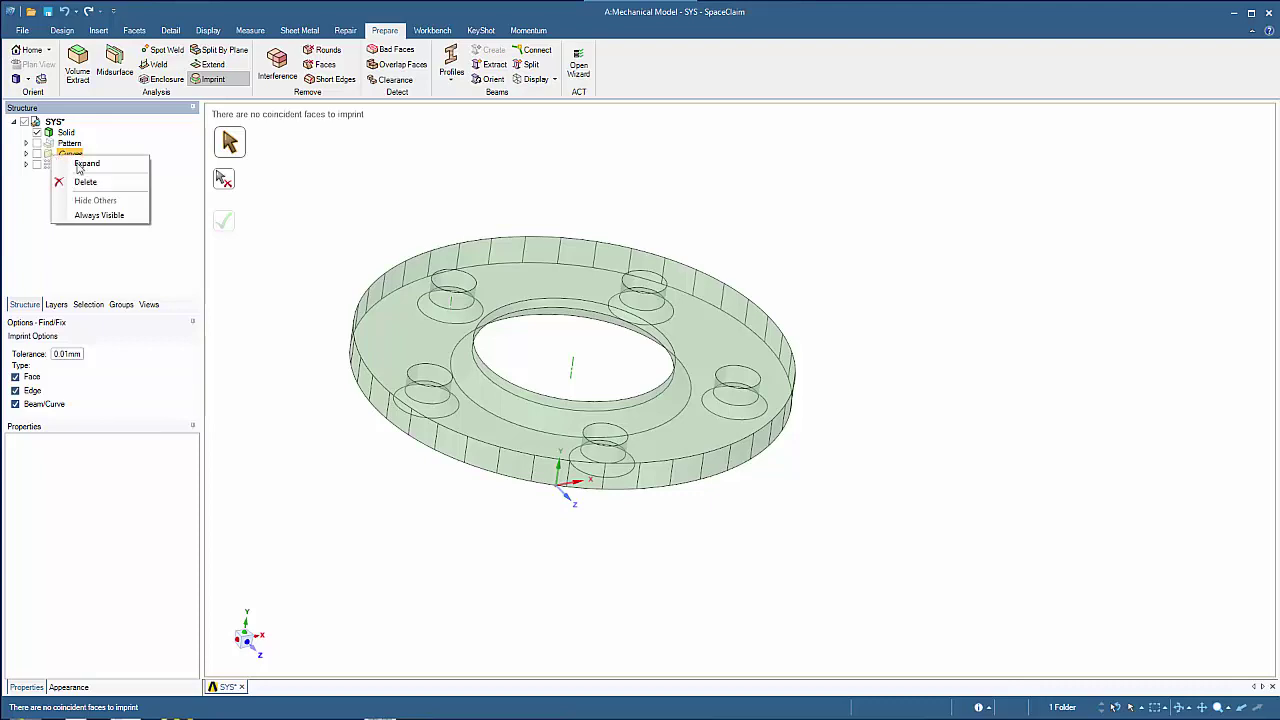
pyautogui.click(87, 182)
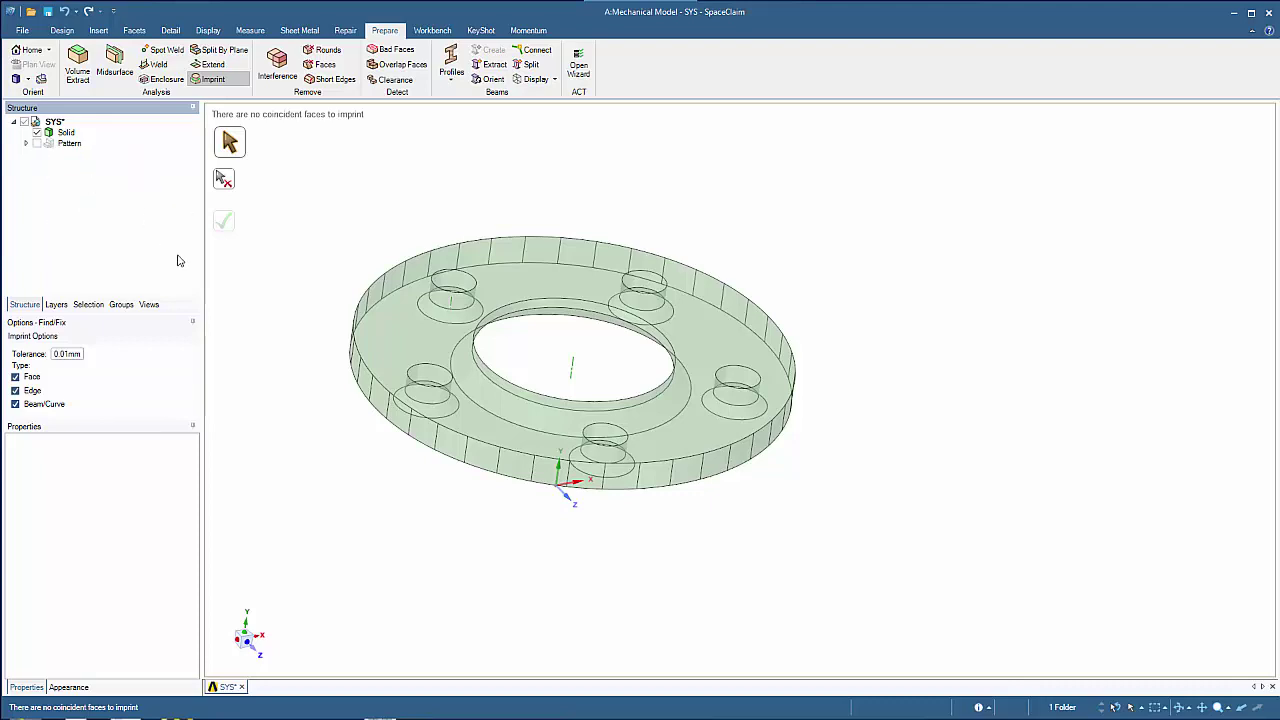